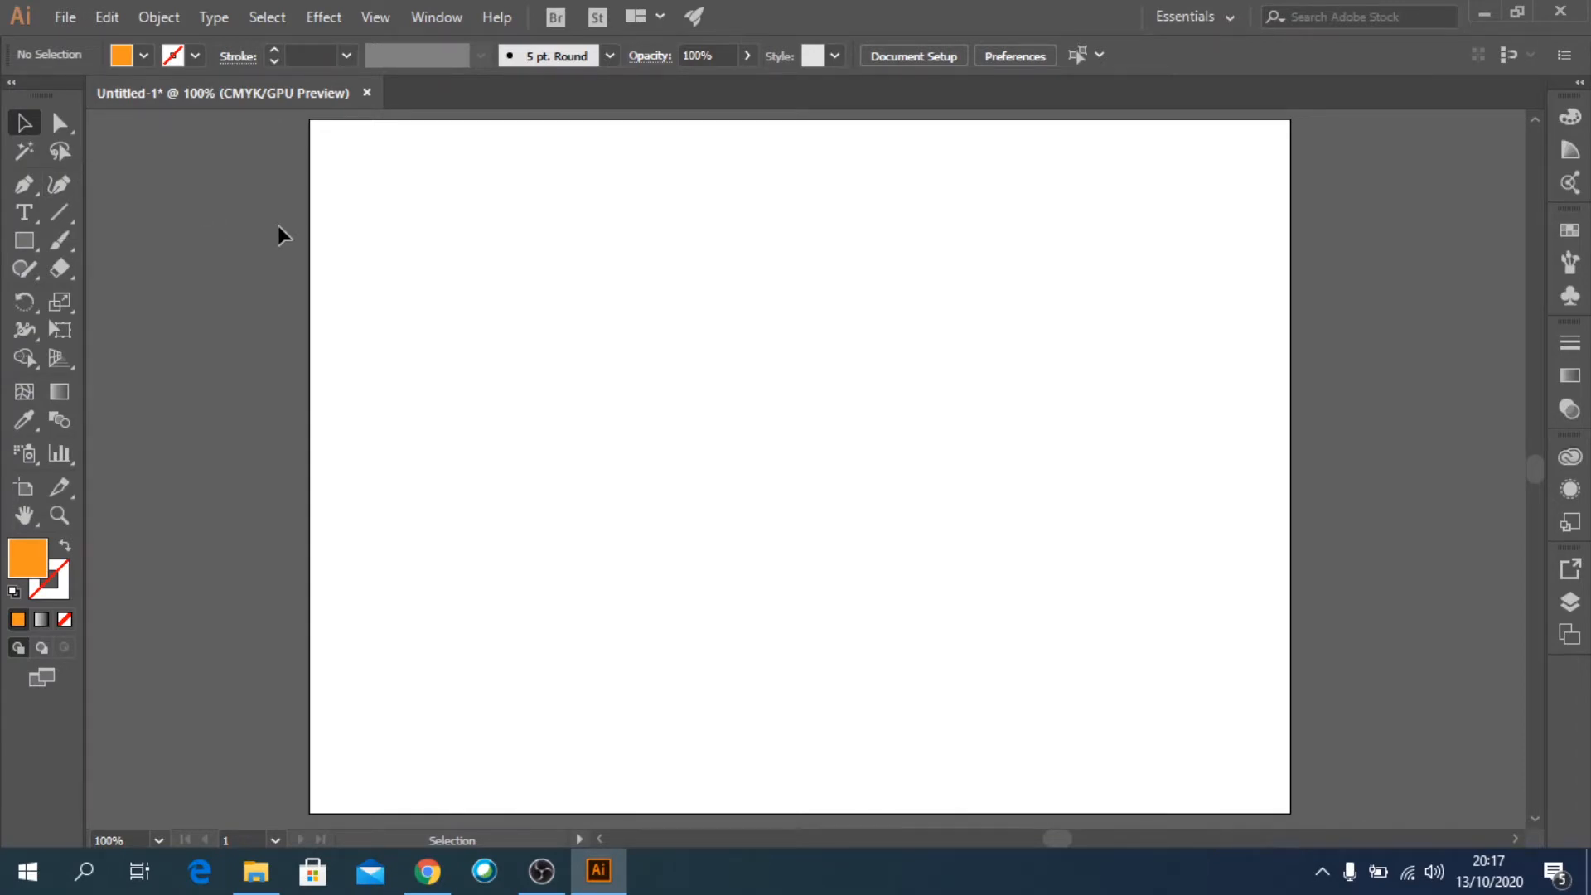
left_click(61, 217)
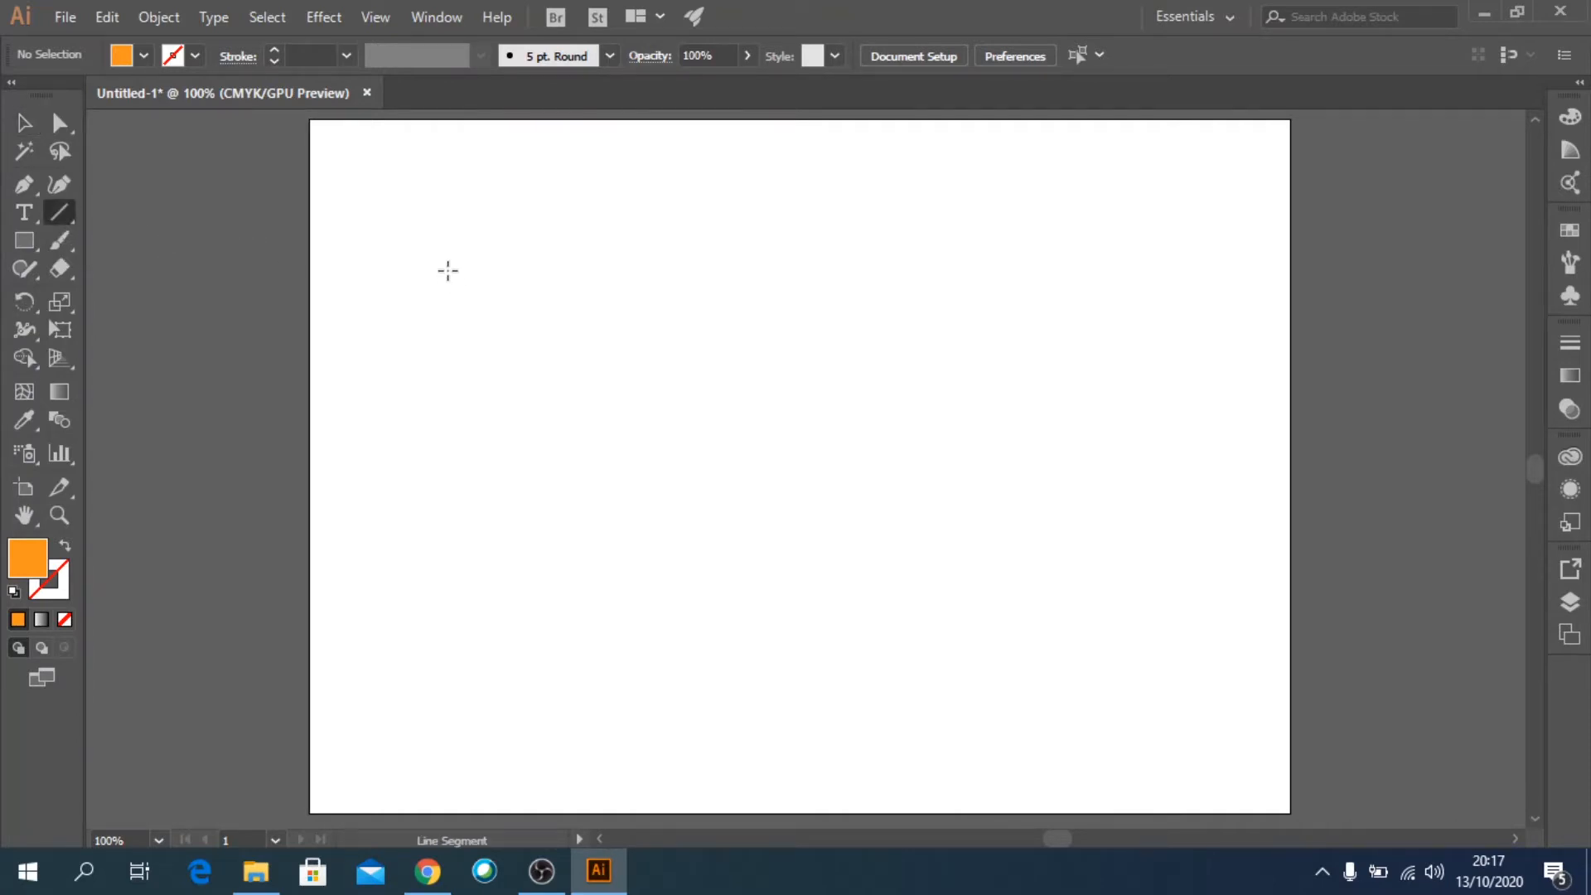
left_click_drag(447, 270, 1094, 271)
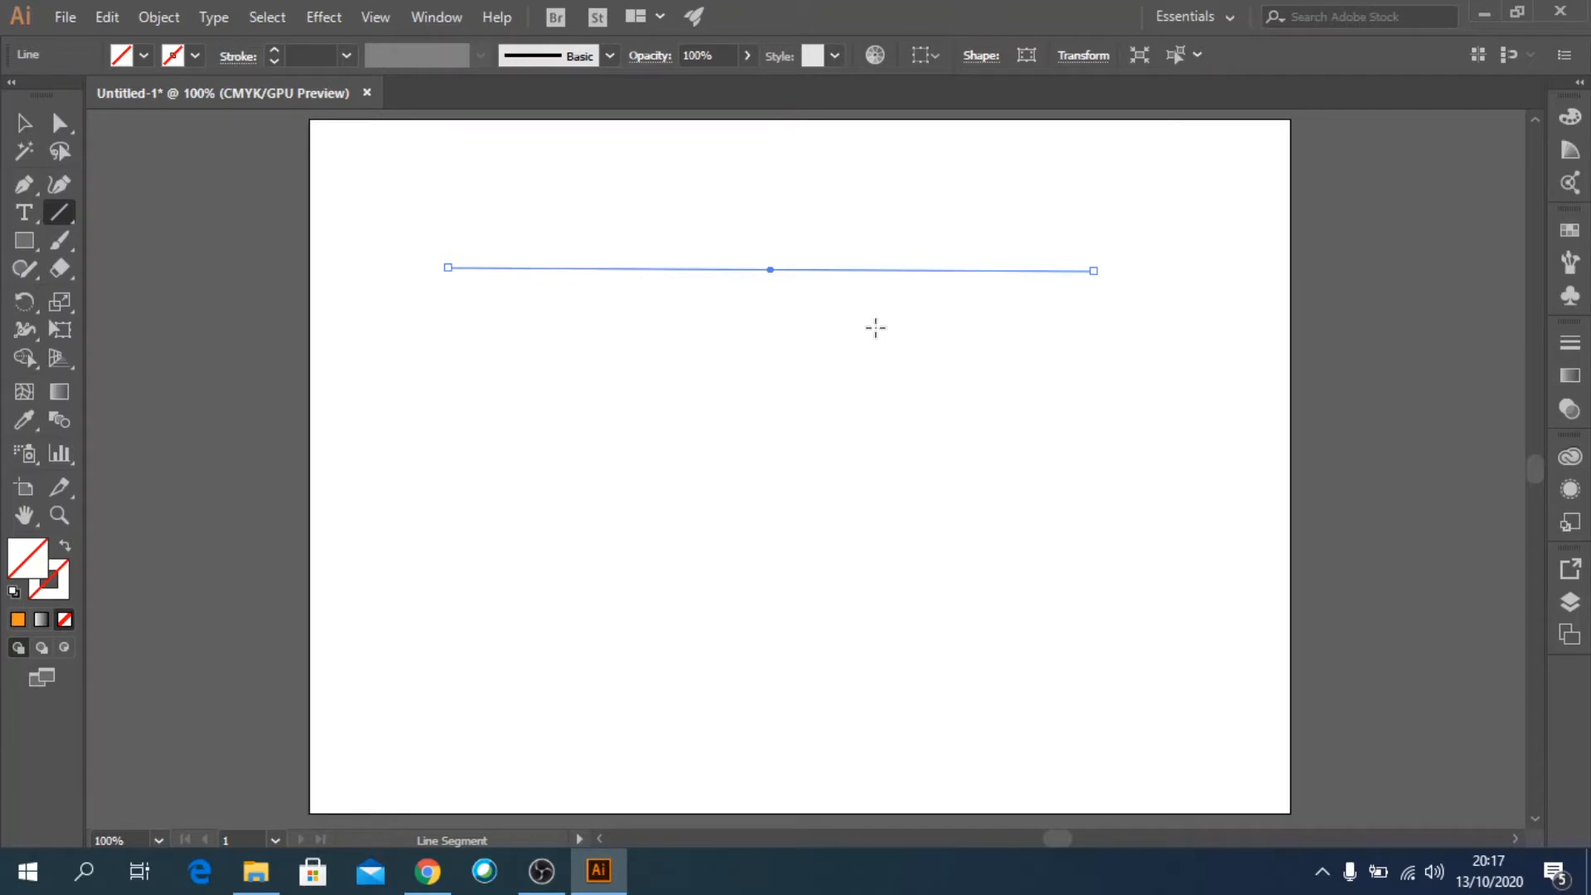
key("Delete")
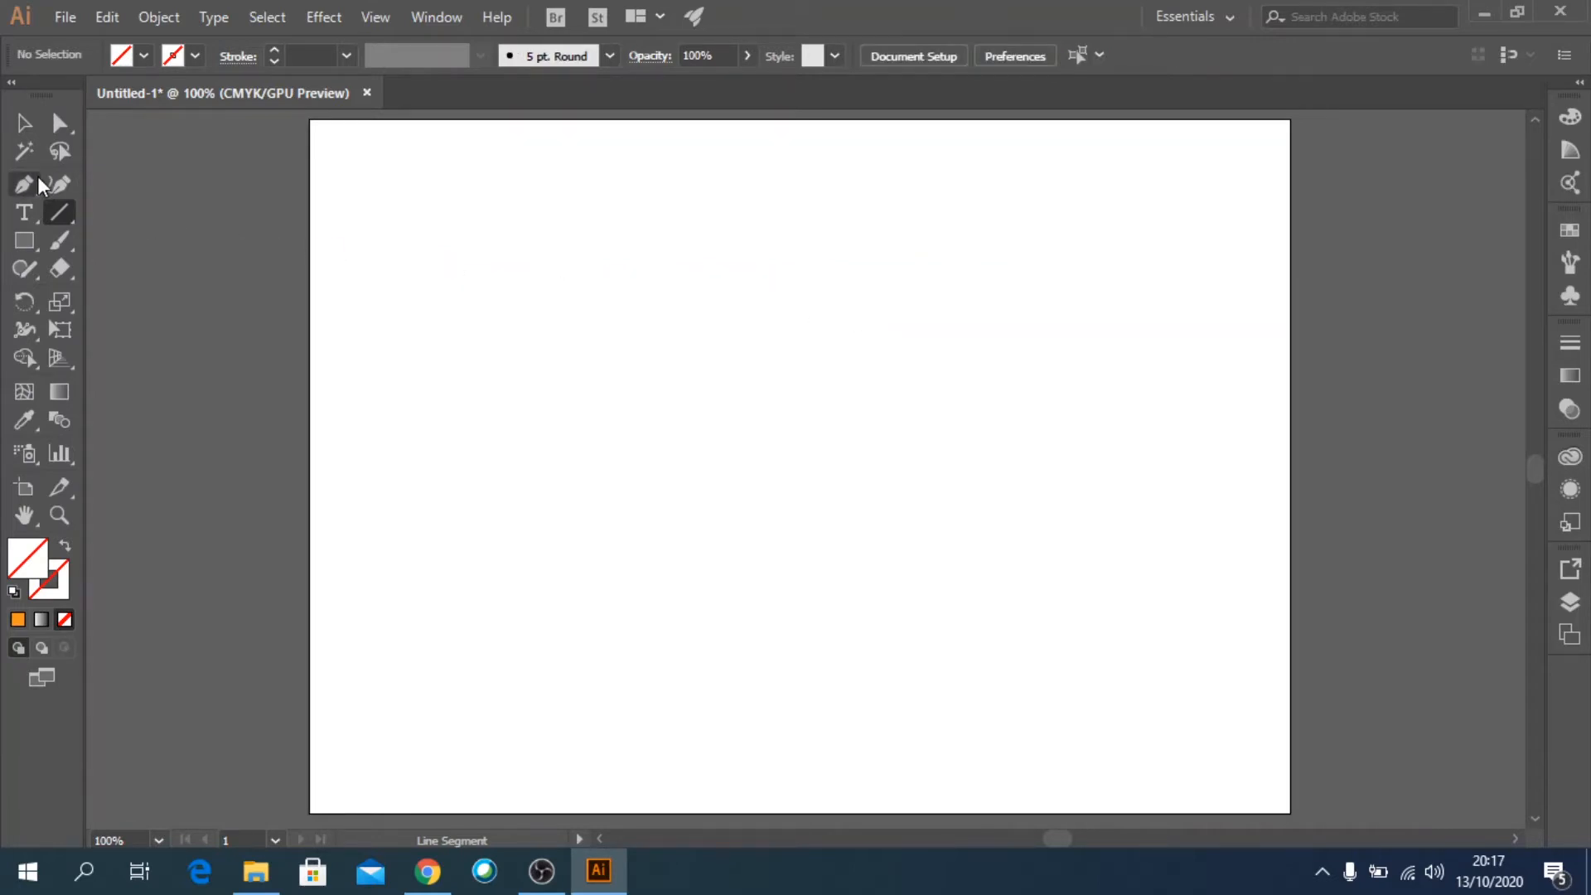
With a black 3 pt stroke, draw a long horizontal line crossed by two near-vertical lines in the artboard's upper part.
left_click(196, 54)
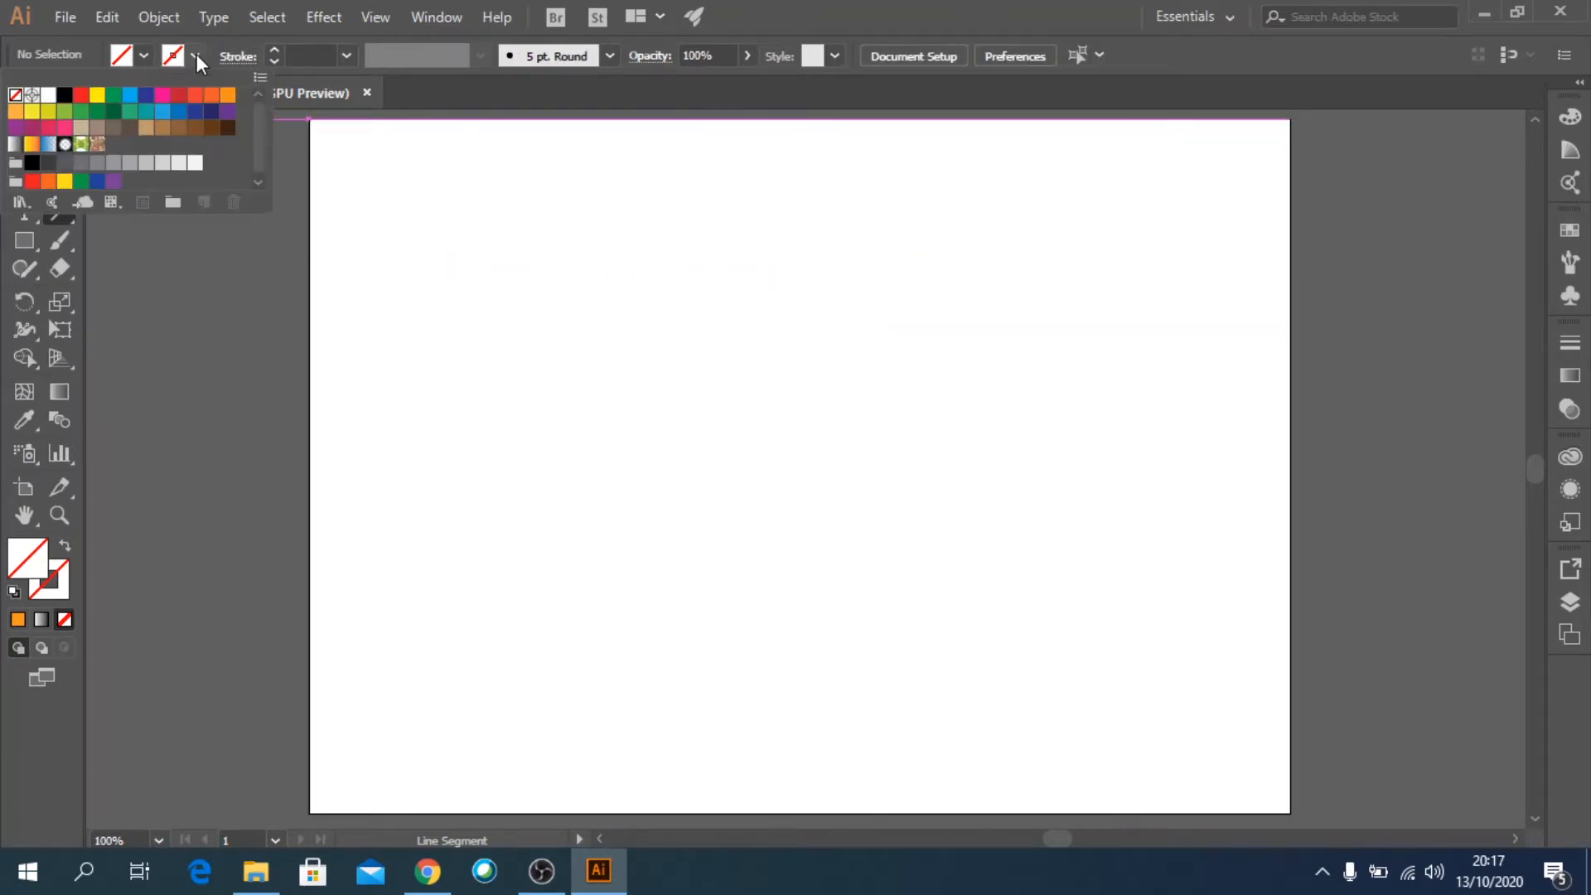
left_click(65, 95)
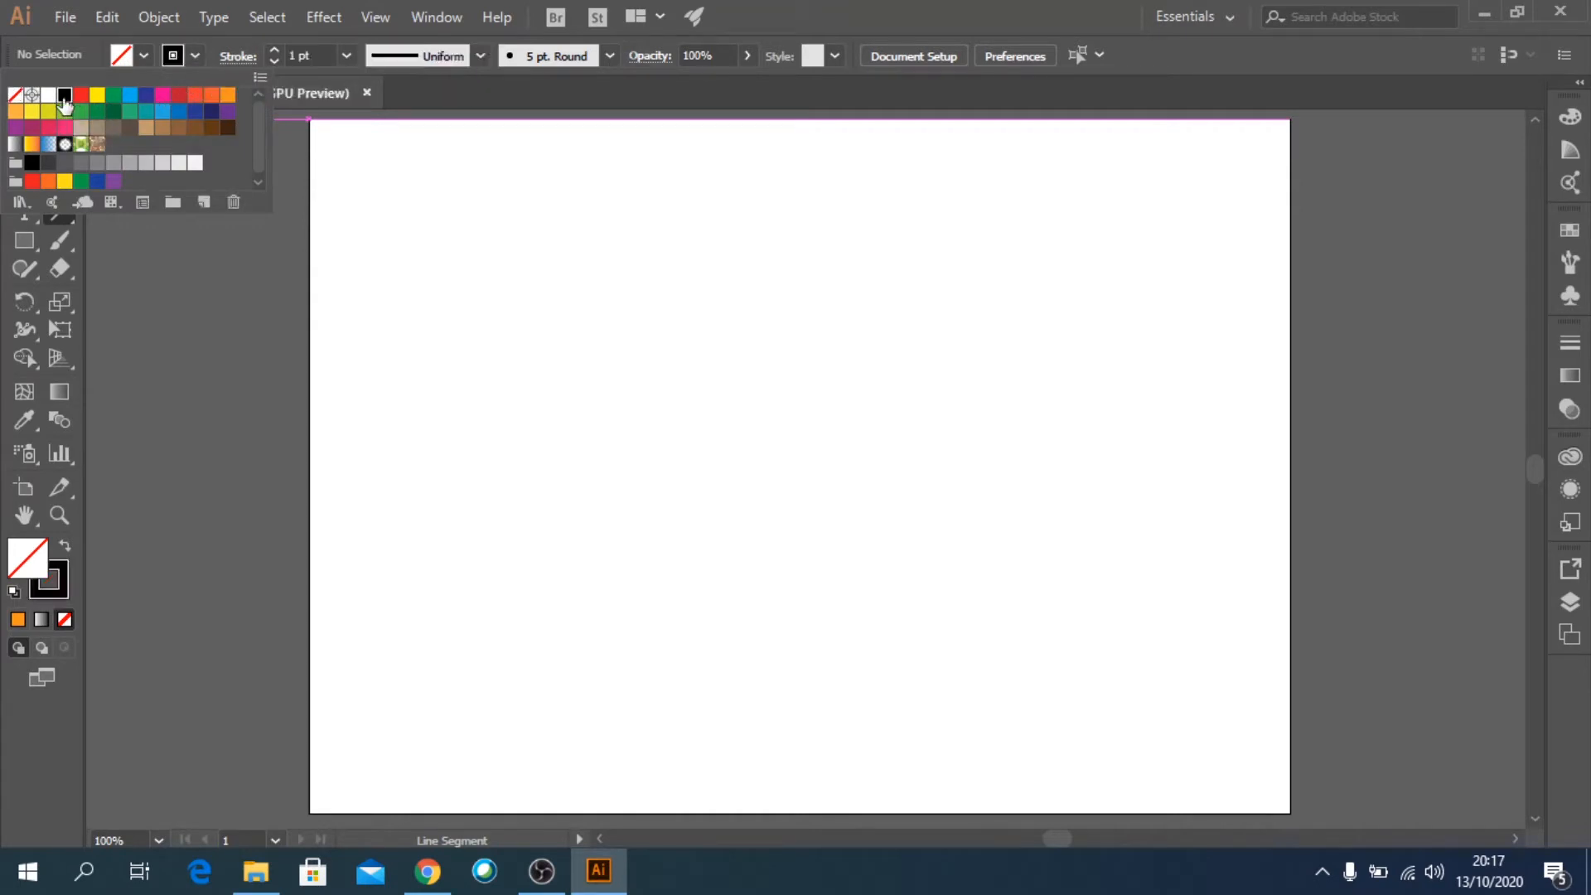
left_click(344, 56)
left_click(374, 208)
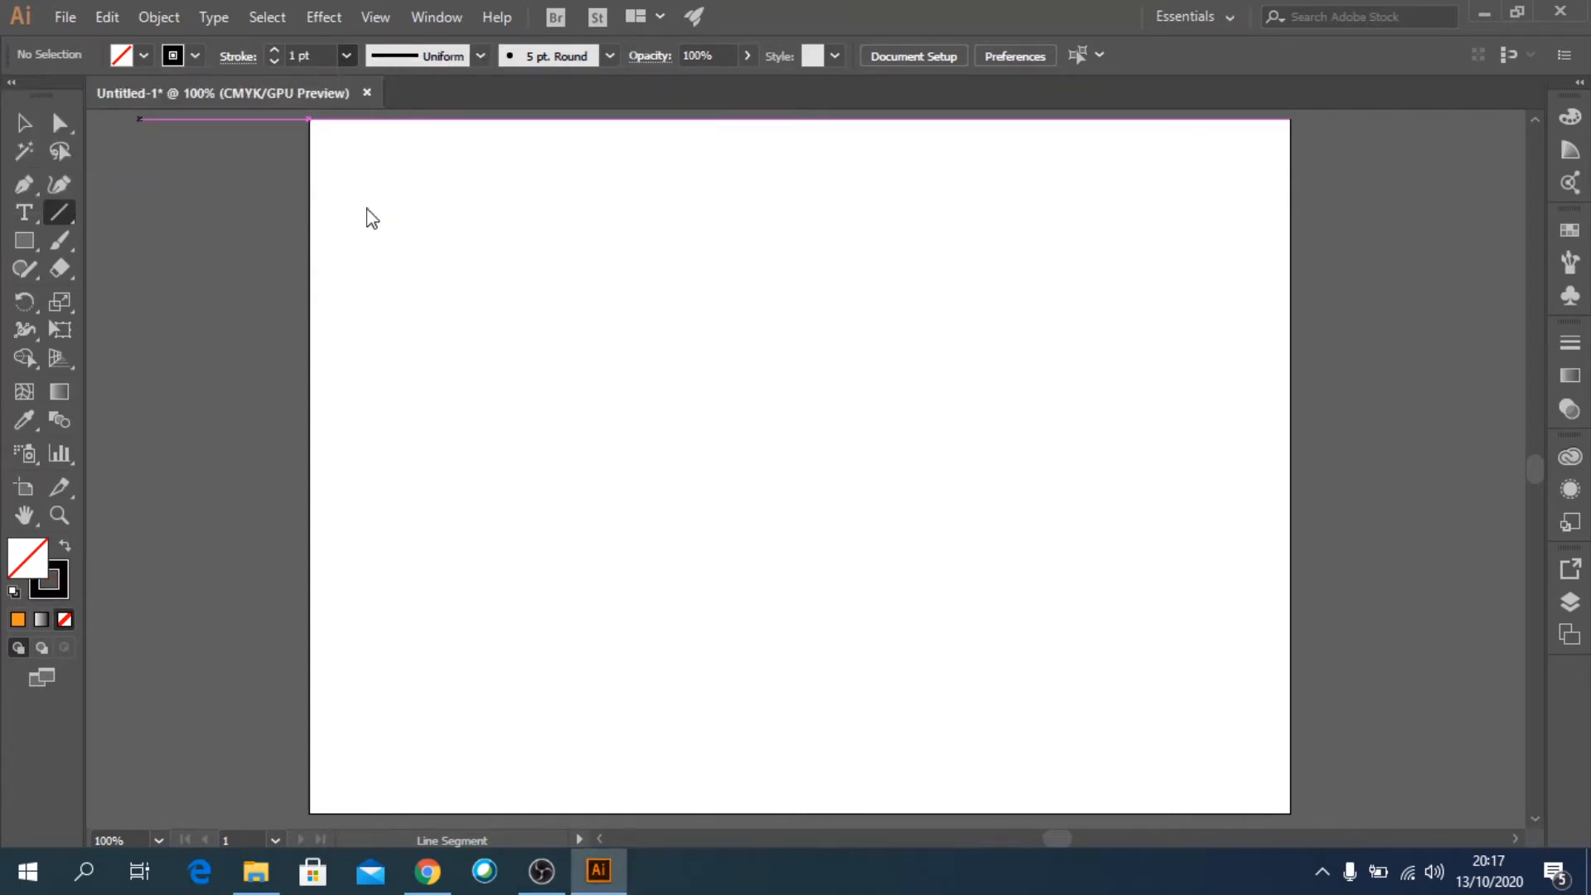
left_click_drag(464, 311, 1020, 314)
left_click_drag(567, 213, 550, 425)
left_click_drag(699, 219, 688, 447)
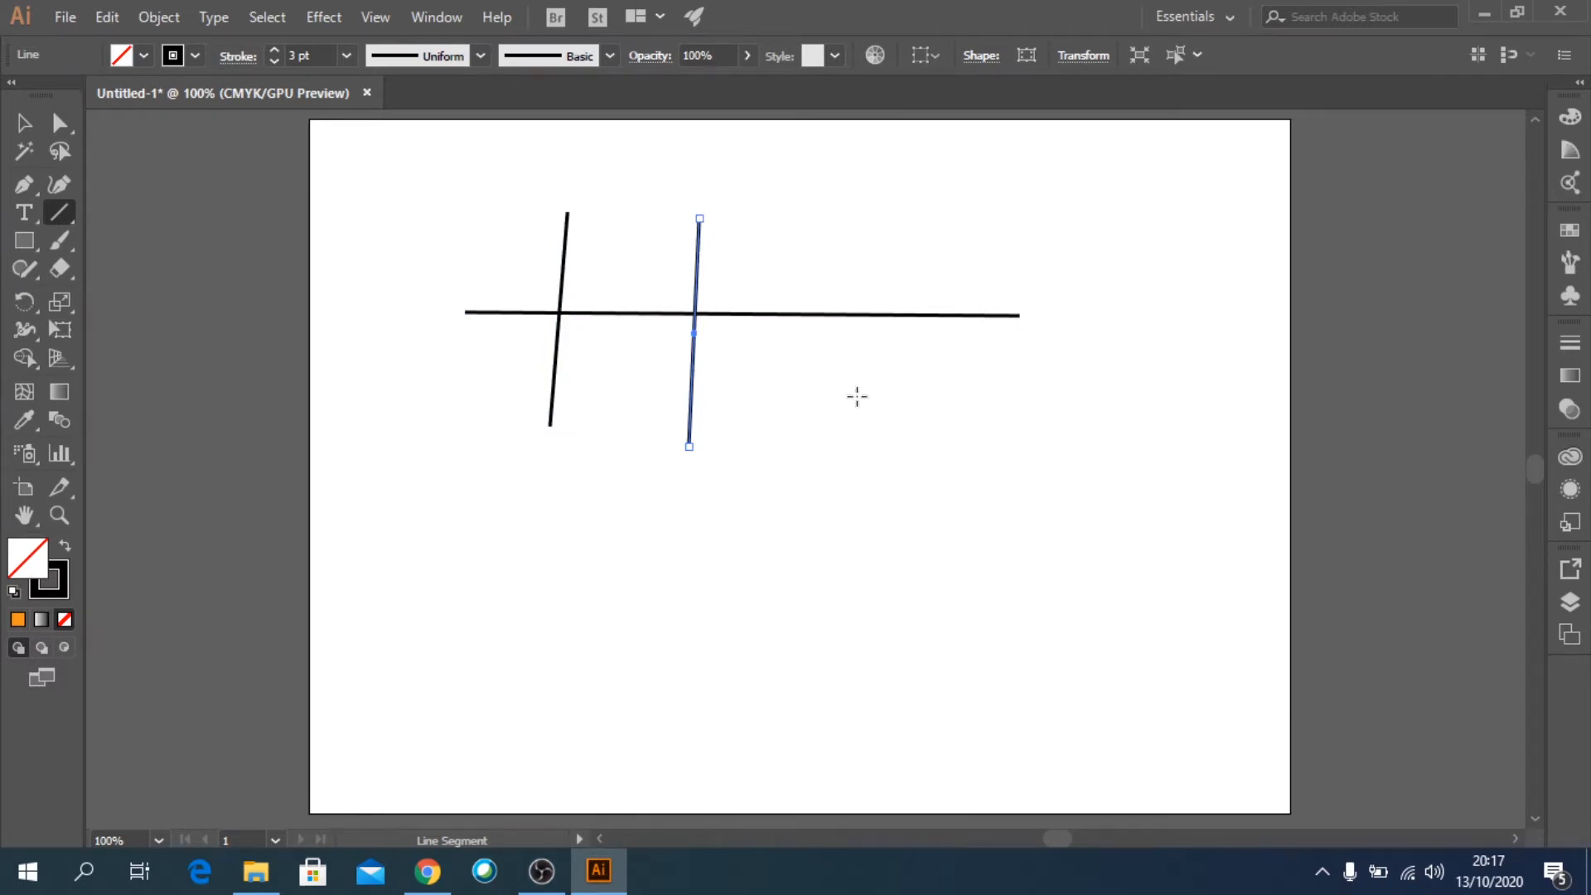
Draw an arc that rises across the lines with the Arc tool, and a large spiral beside it with the Spiral tool.
left_click(62, 215)
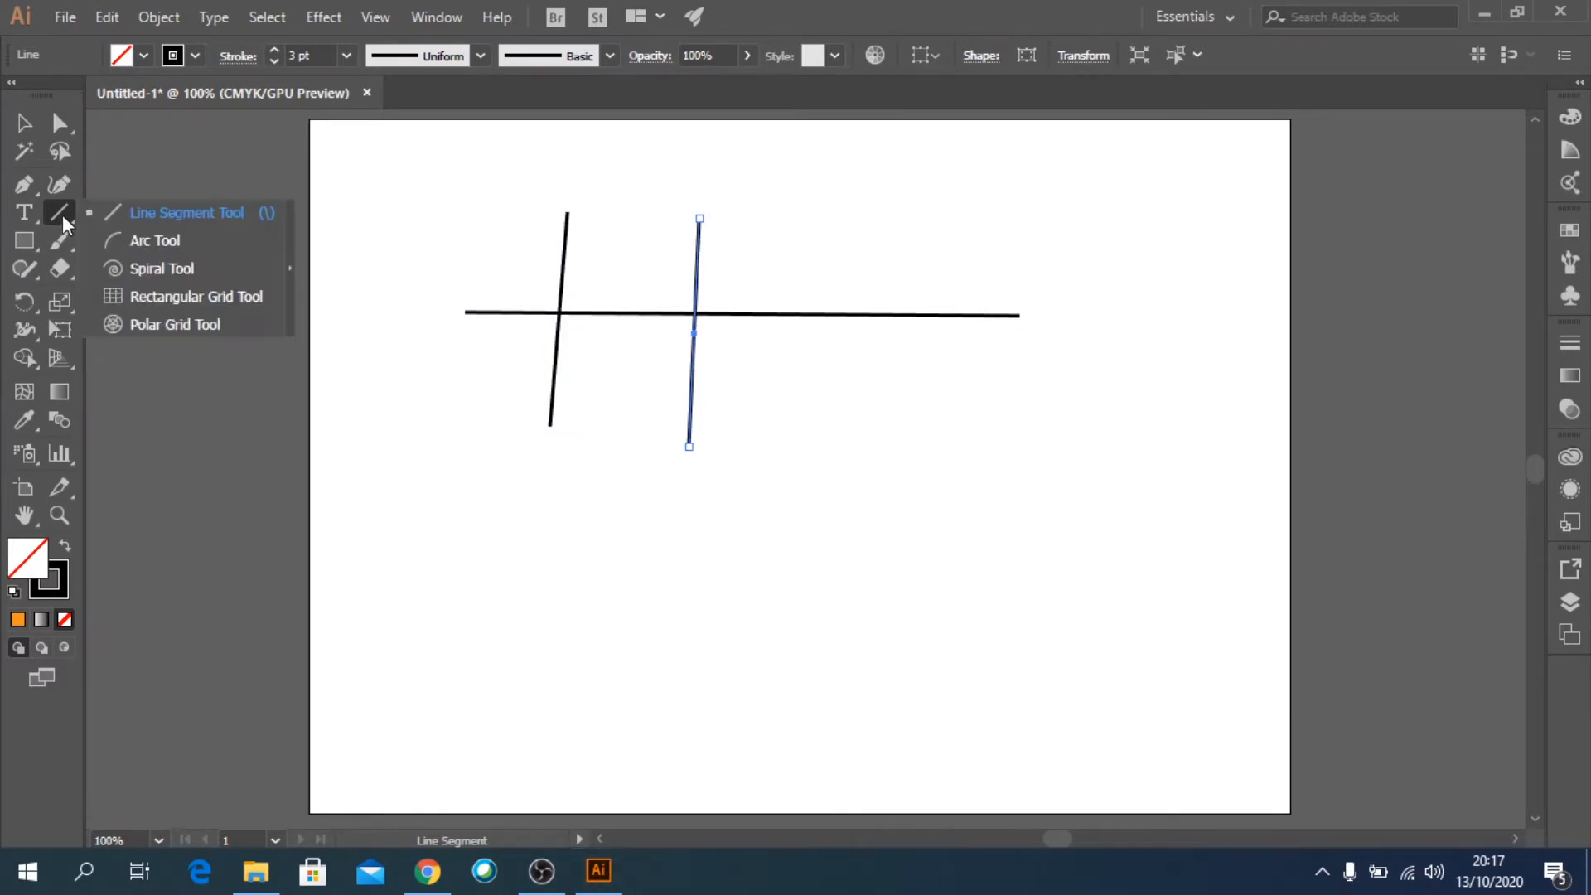
left_click(141, 248)
mouse_move(571, 531)
left_mouse_down()
mouse_move(774, 597)
mouse_move(1026, 461)
mouse_move(909, 430)
mouse_move(810, 340)
mouse_move(980, 330)
mouse_move(846, 280)
left_mouse_up()
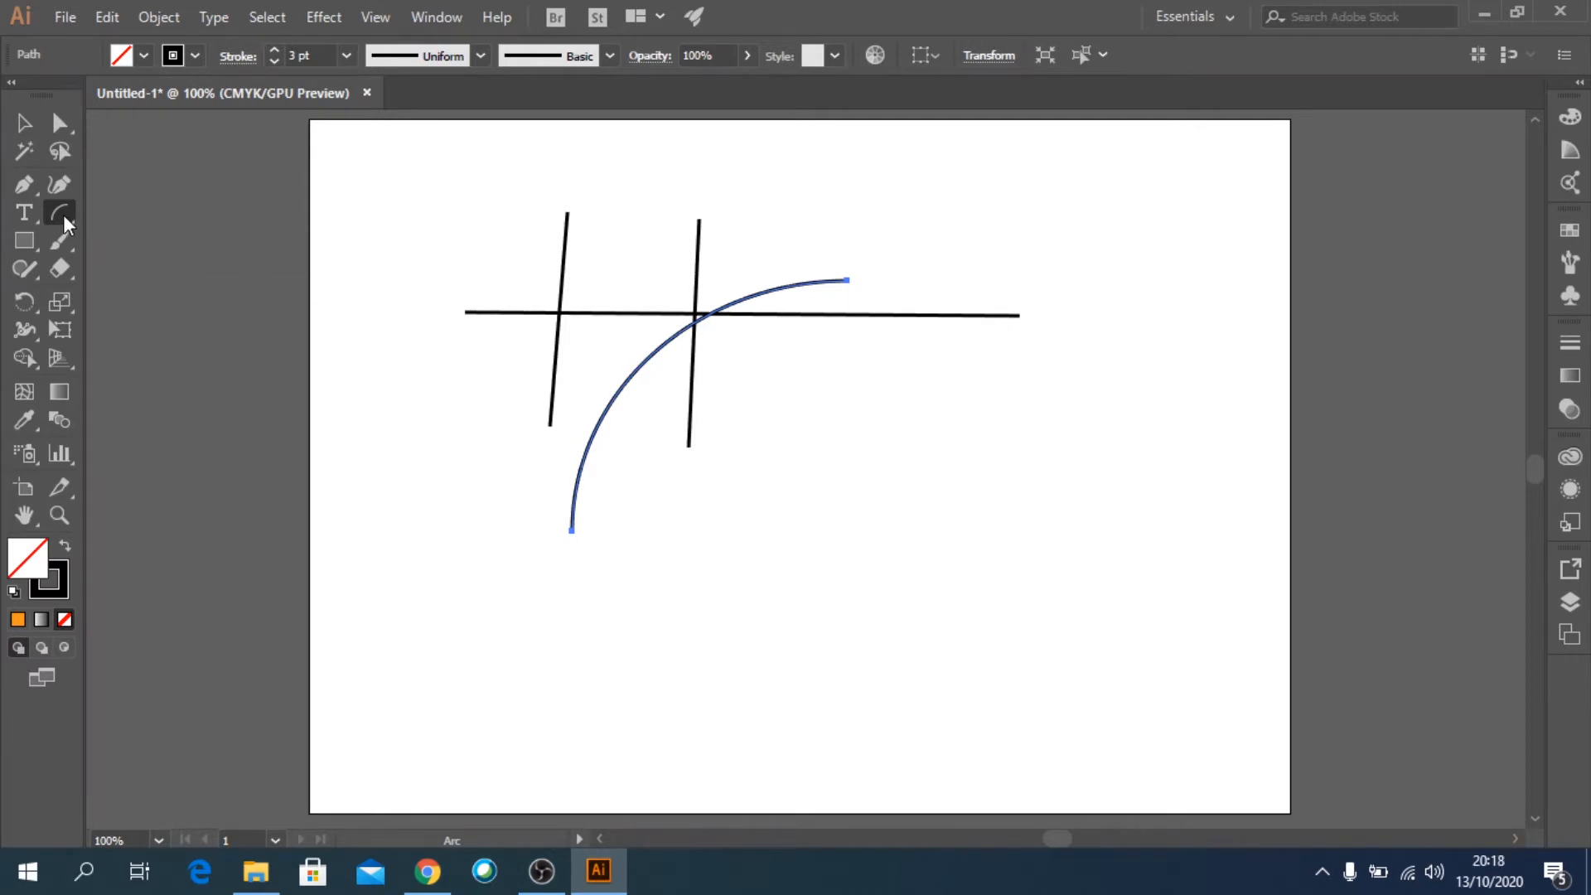
left_click_drag(63, 215, 152, 272)
left_click_drag(843, 448, 955, 539)
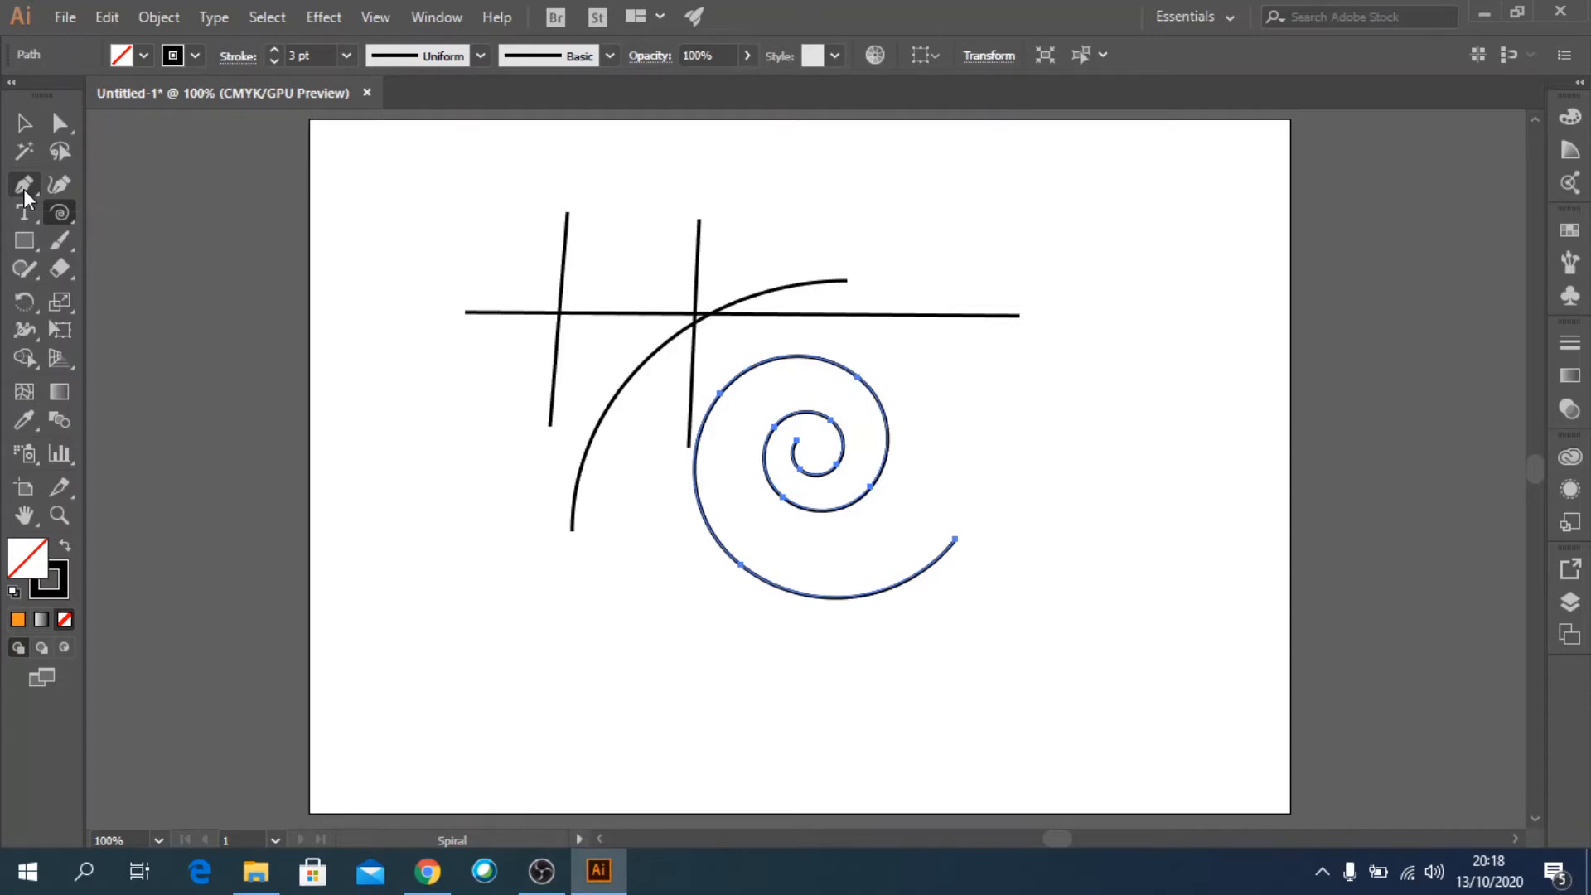
Select all the lines, the arc and the spiral on the artboard and delete them.
left_click(24, 123)
left_click_drag(401, 178, 1153, 658)
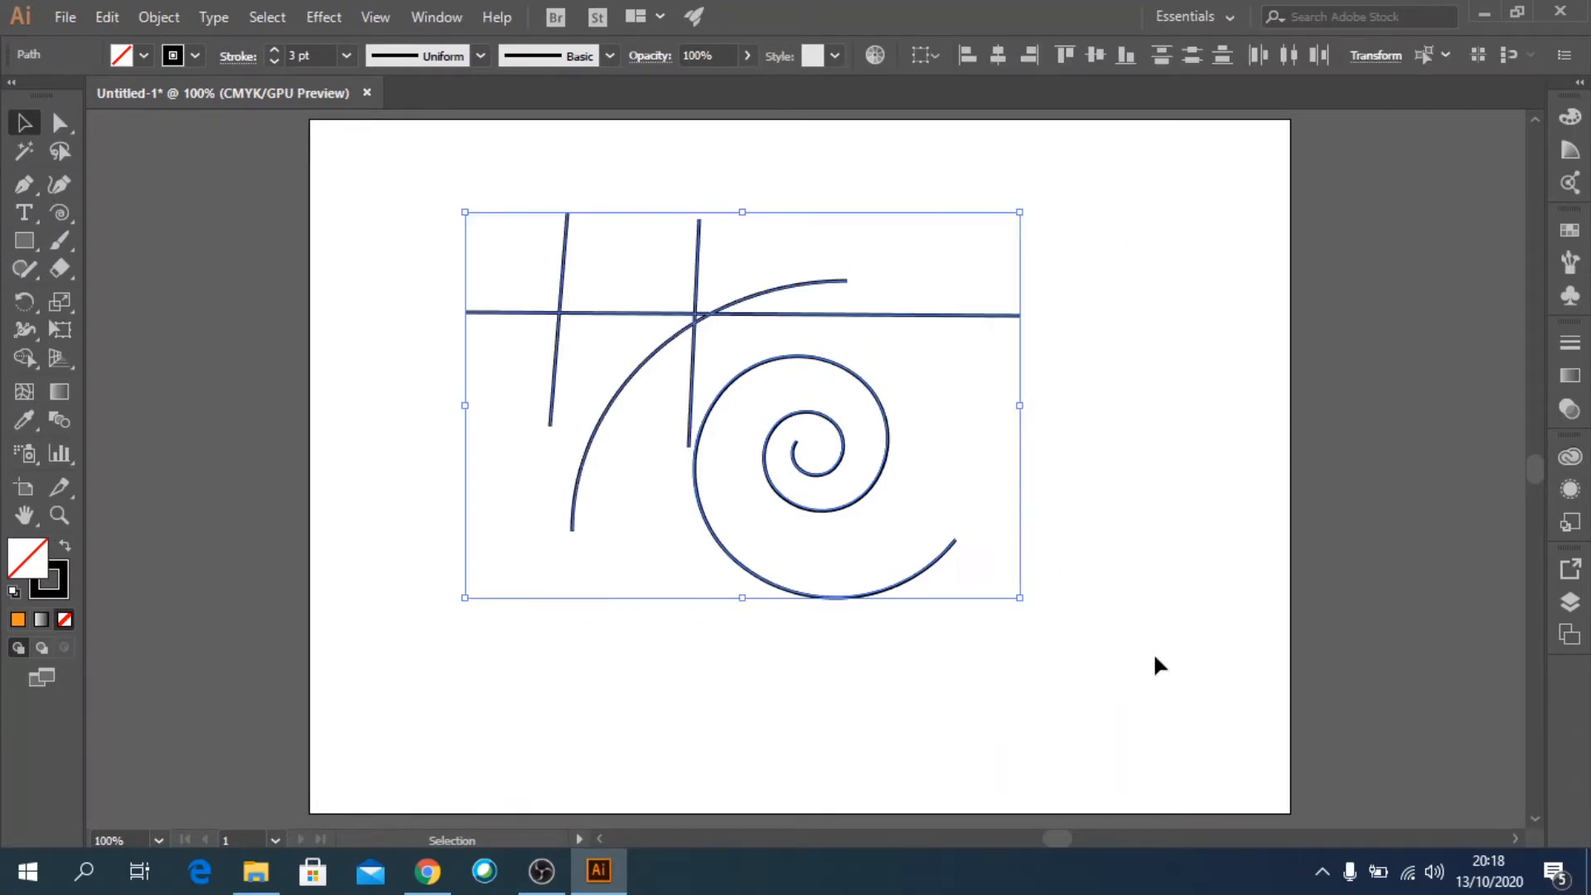
key("Delete")
With the Pen tool, start a path with a straight horizontal top edge and two straight segments forming a point facing right.
left_click_drag(18, 187, 98, 185)
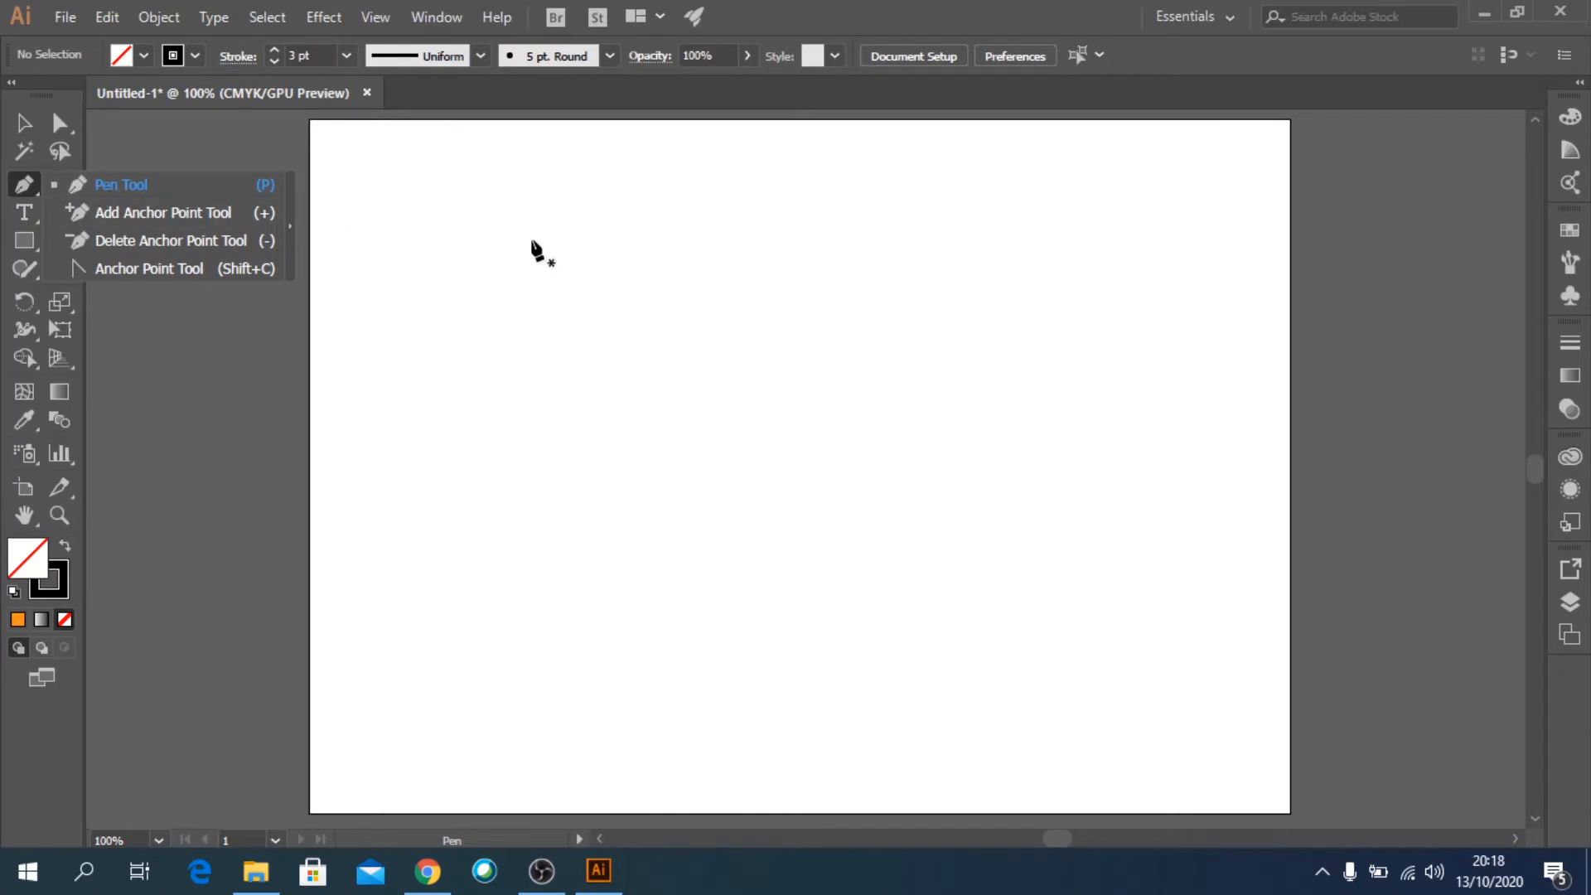
left_click(503, 193)
left_click(905, 195)
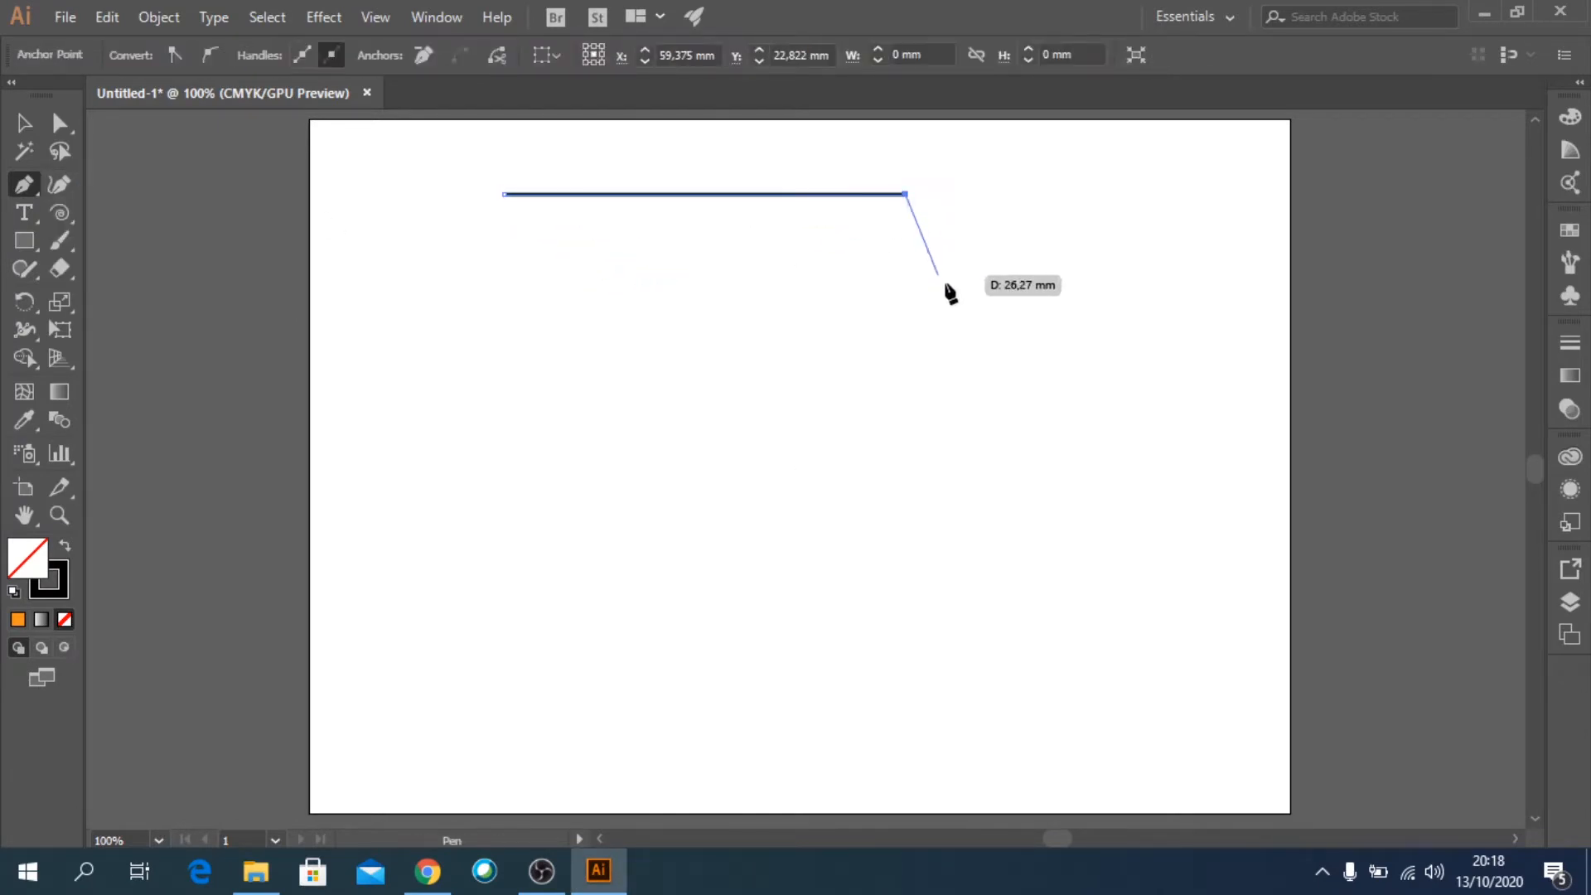
left_click(1131, 350)
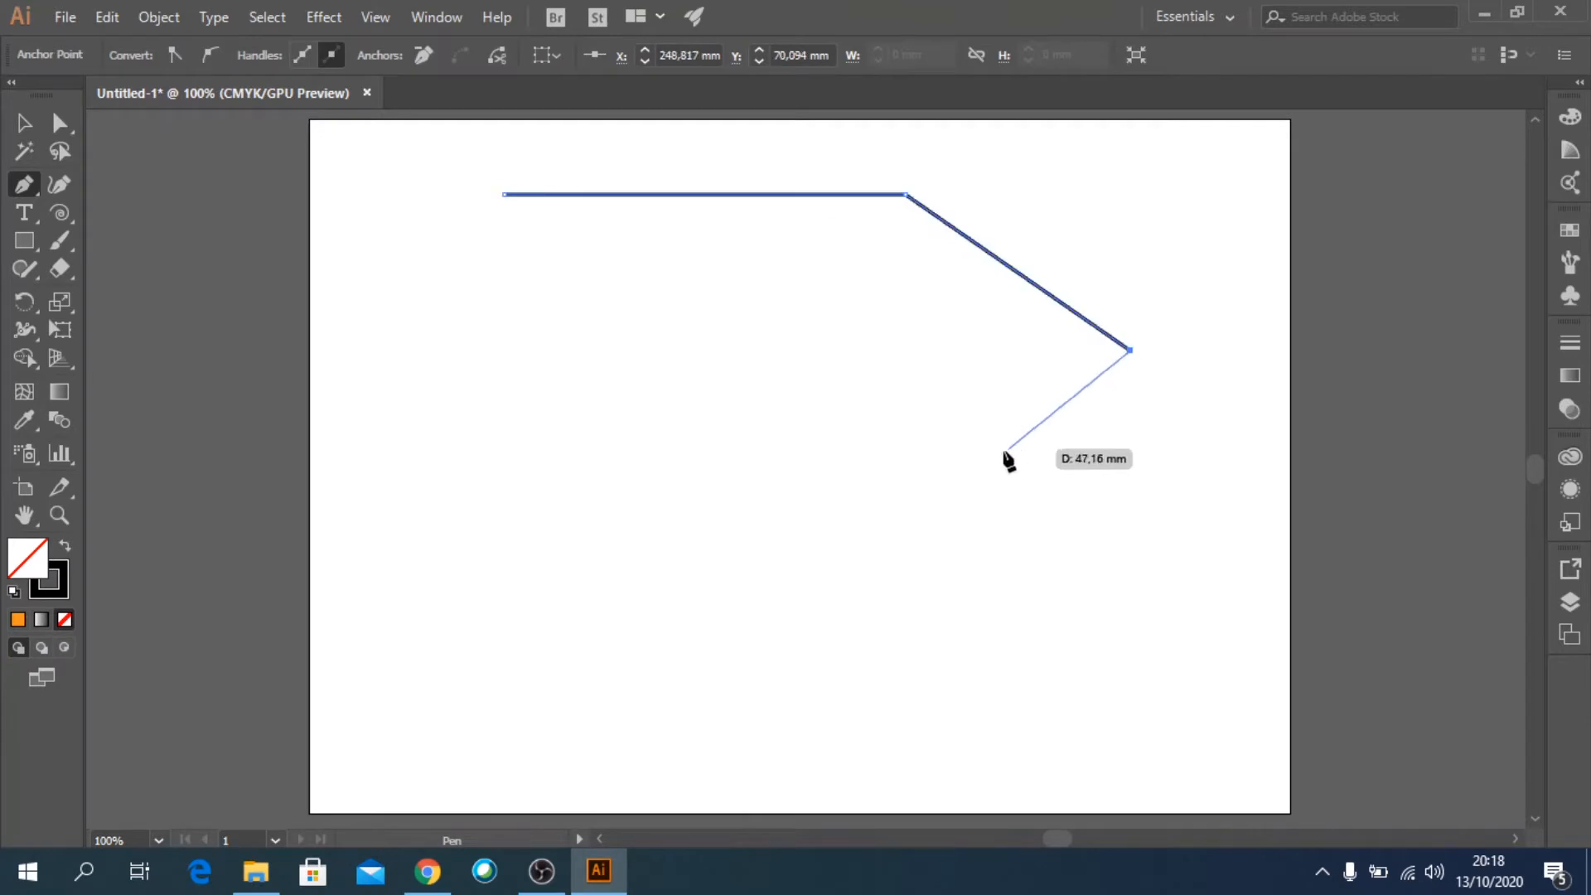
left_click(926, 490, "ctrl")
left_click(926, 490)
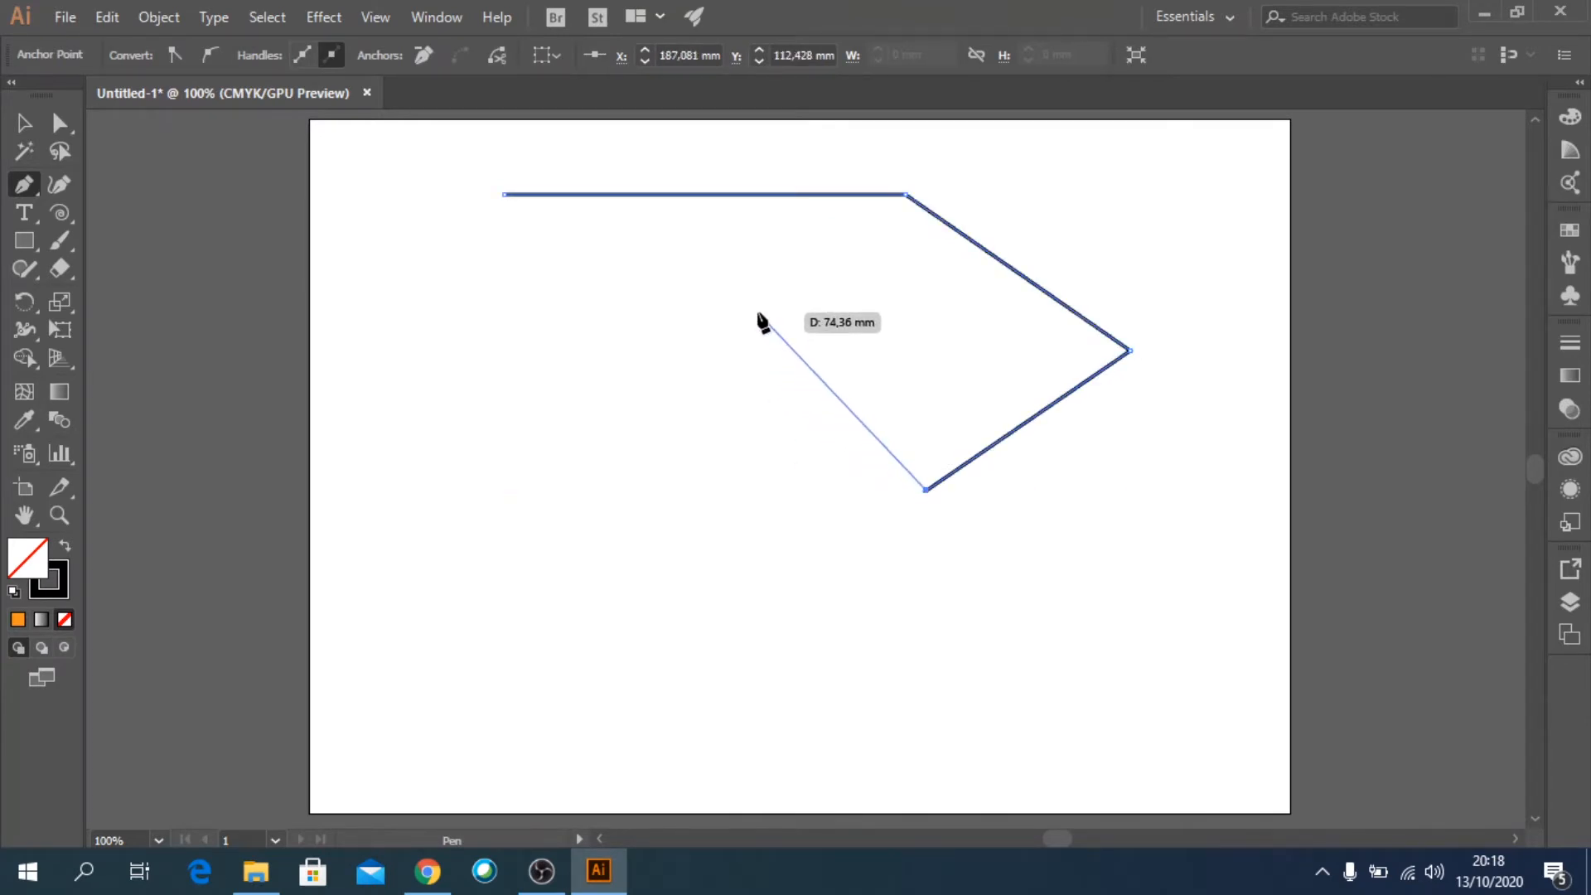
Continue the path with an arch, a short straight base and an S-curved side, close it at the starting anchor and deselect it.
left_click_drag(757, 313, 627, 301)
left_click(609, 489)
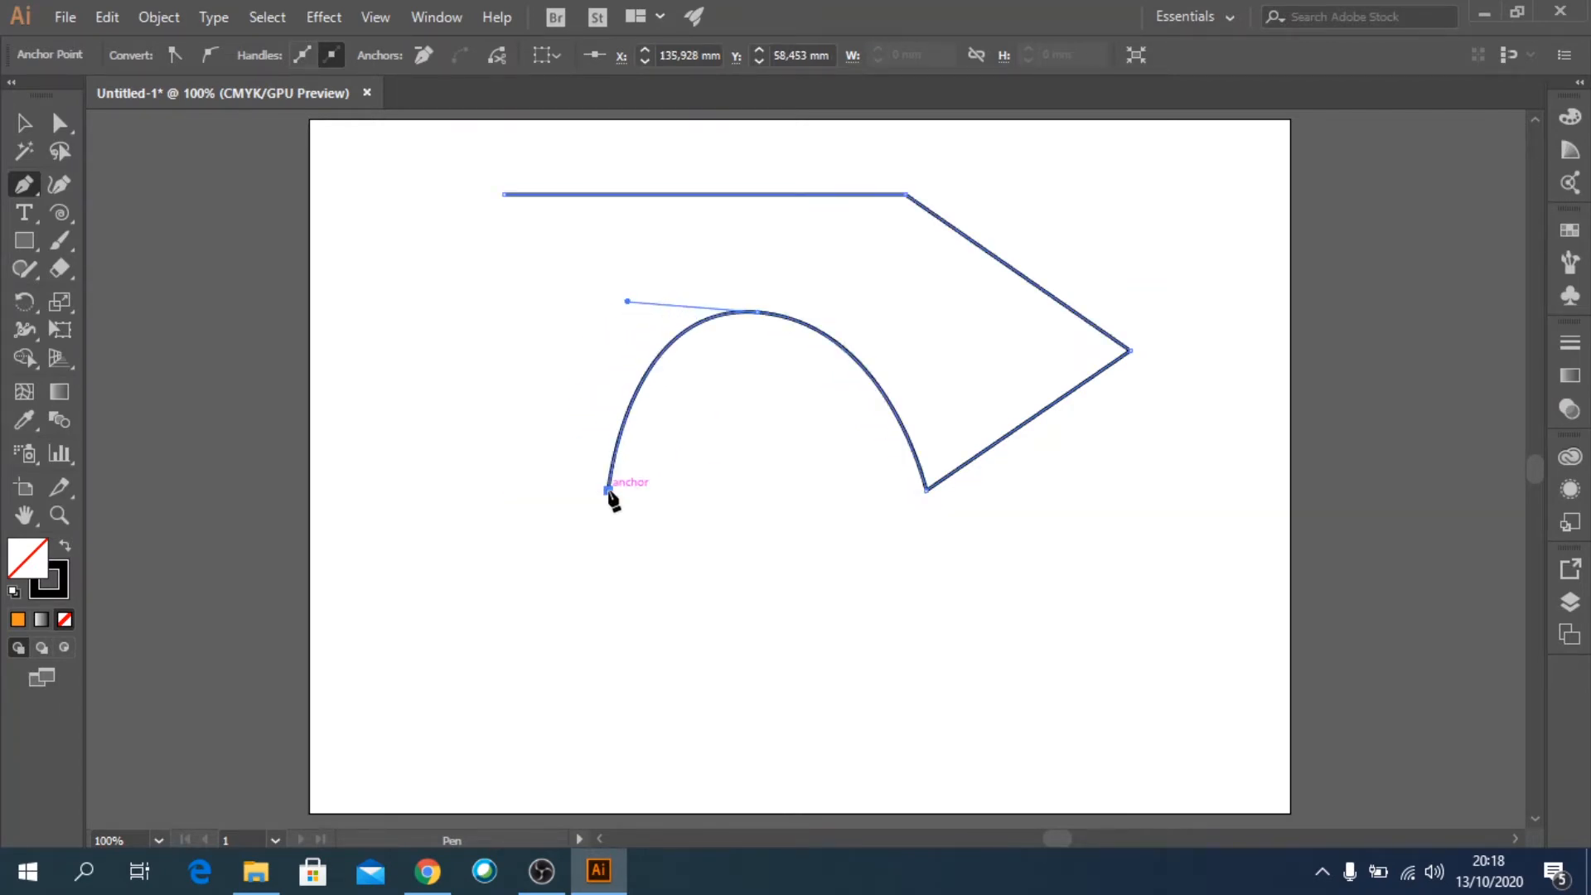
left_click(400, 497)
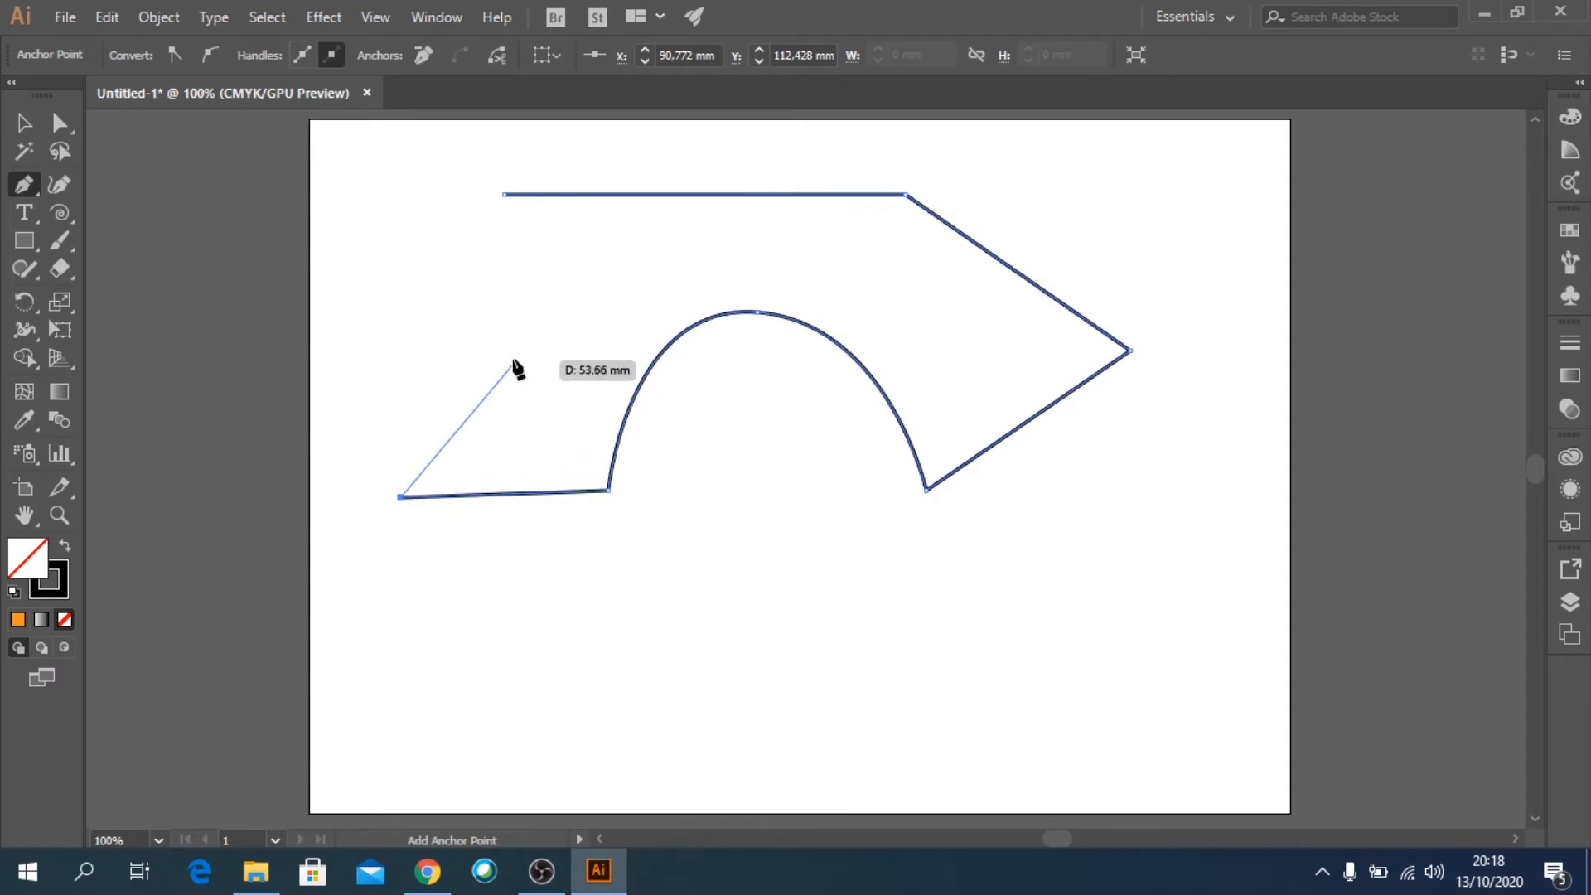
left_click_drag(513, 361, 471, 261)
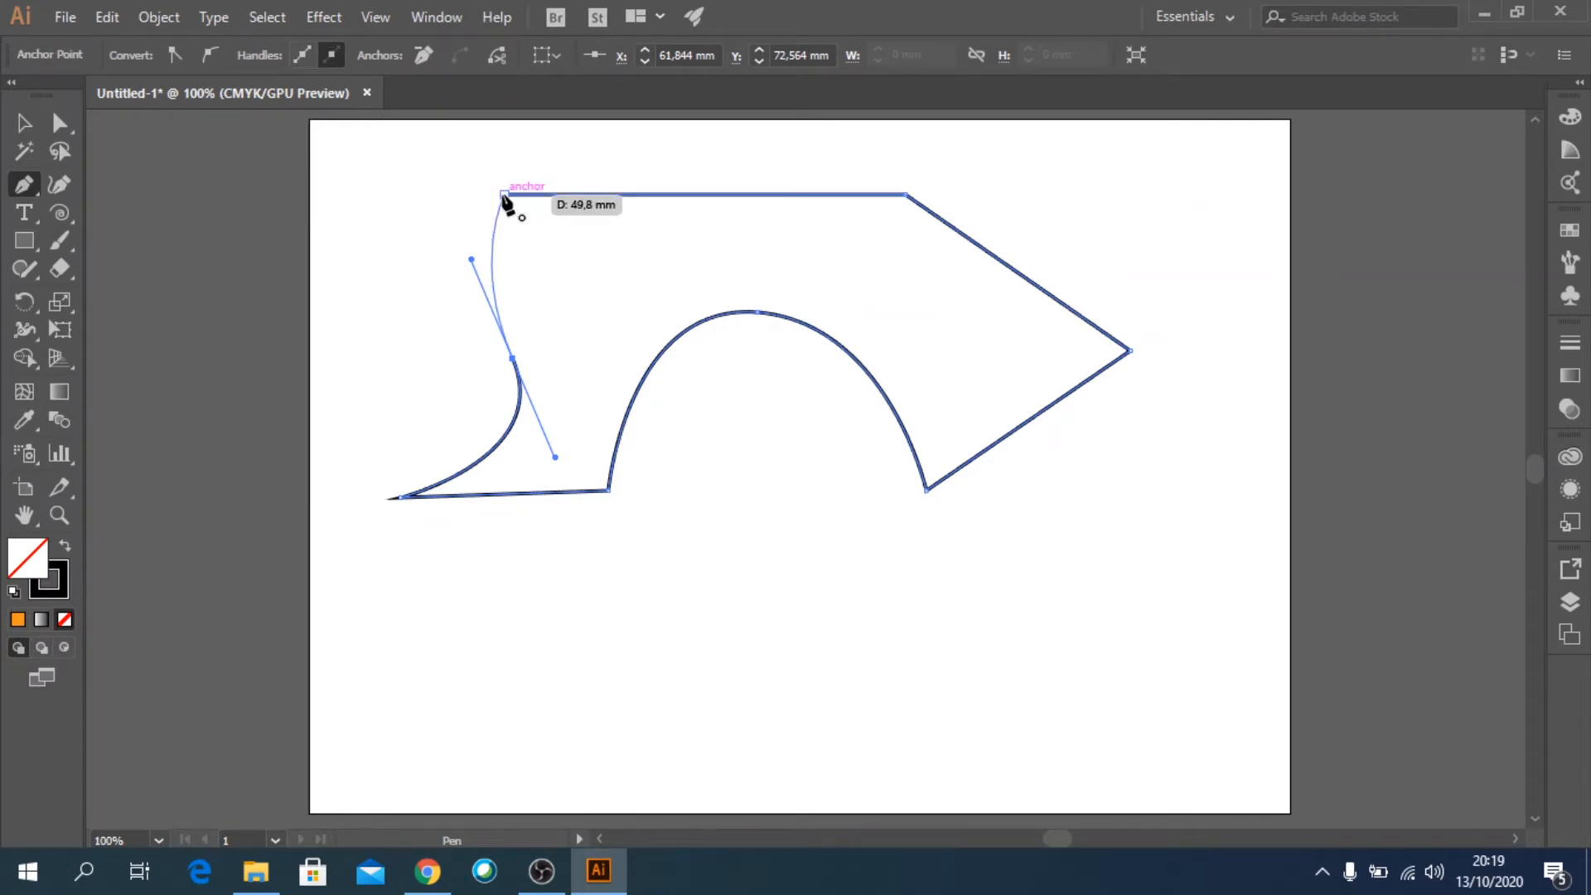
left_click(504, 198)
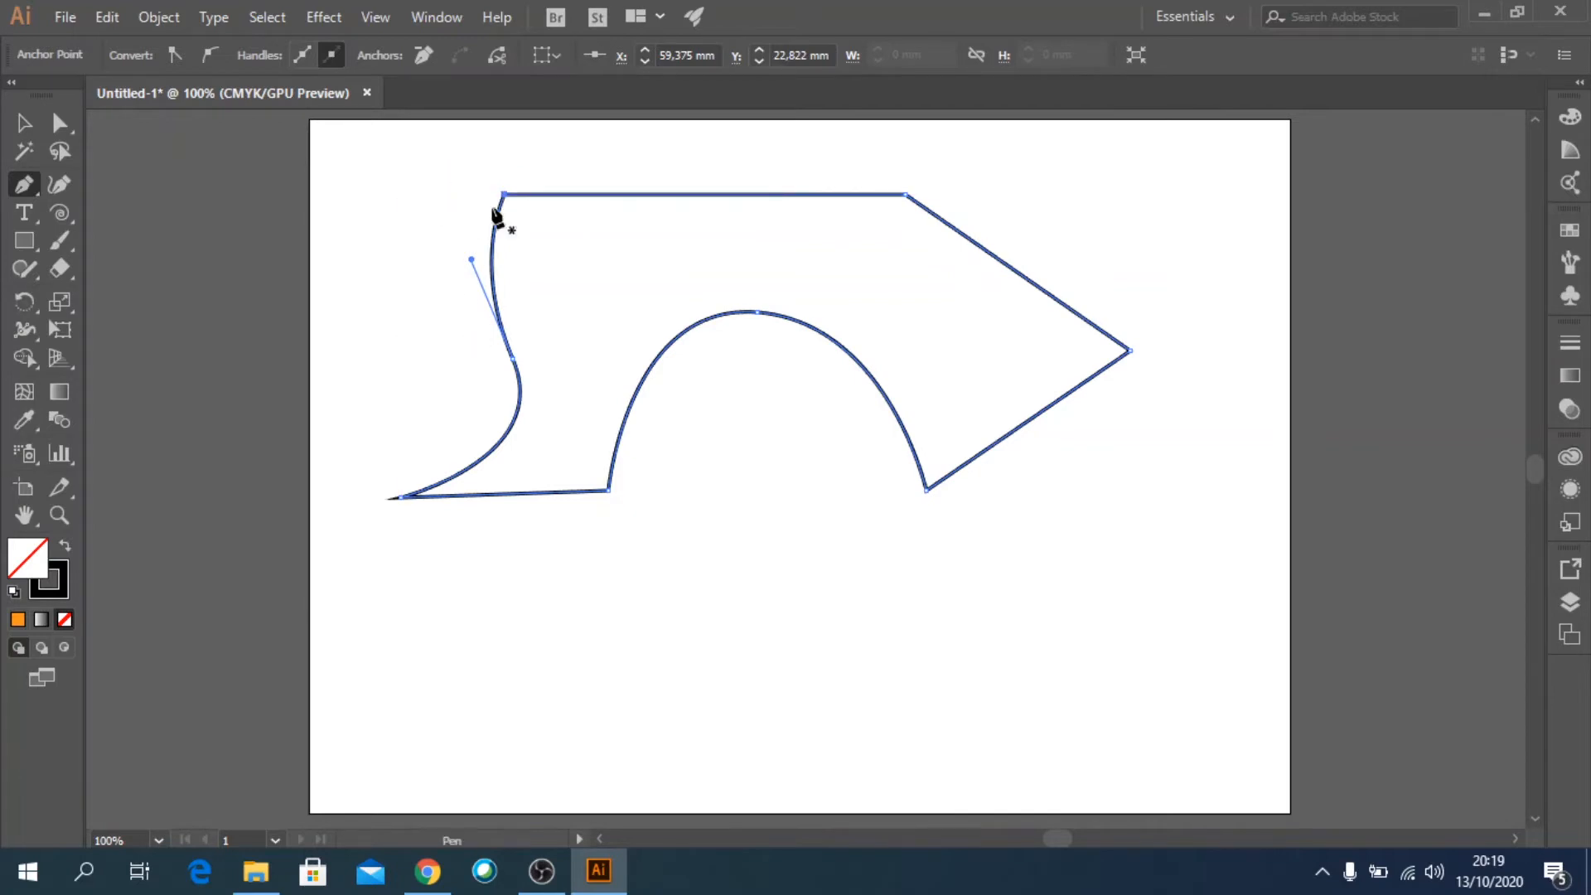
left_click(24, 123)
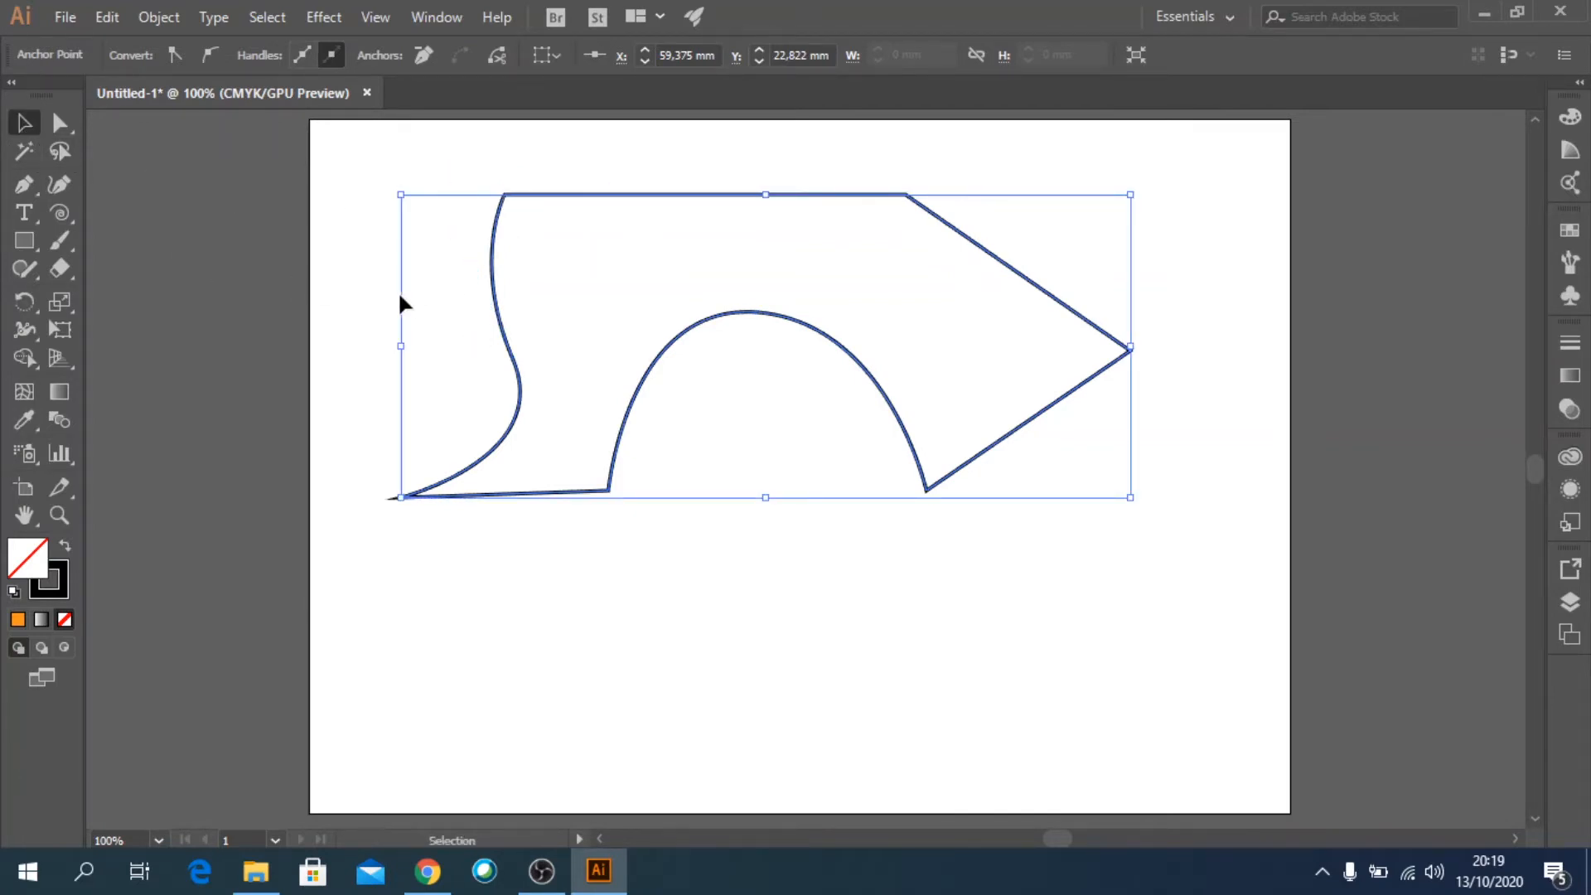
left_click(351, 287)
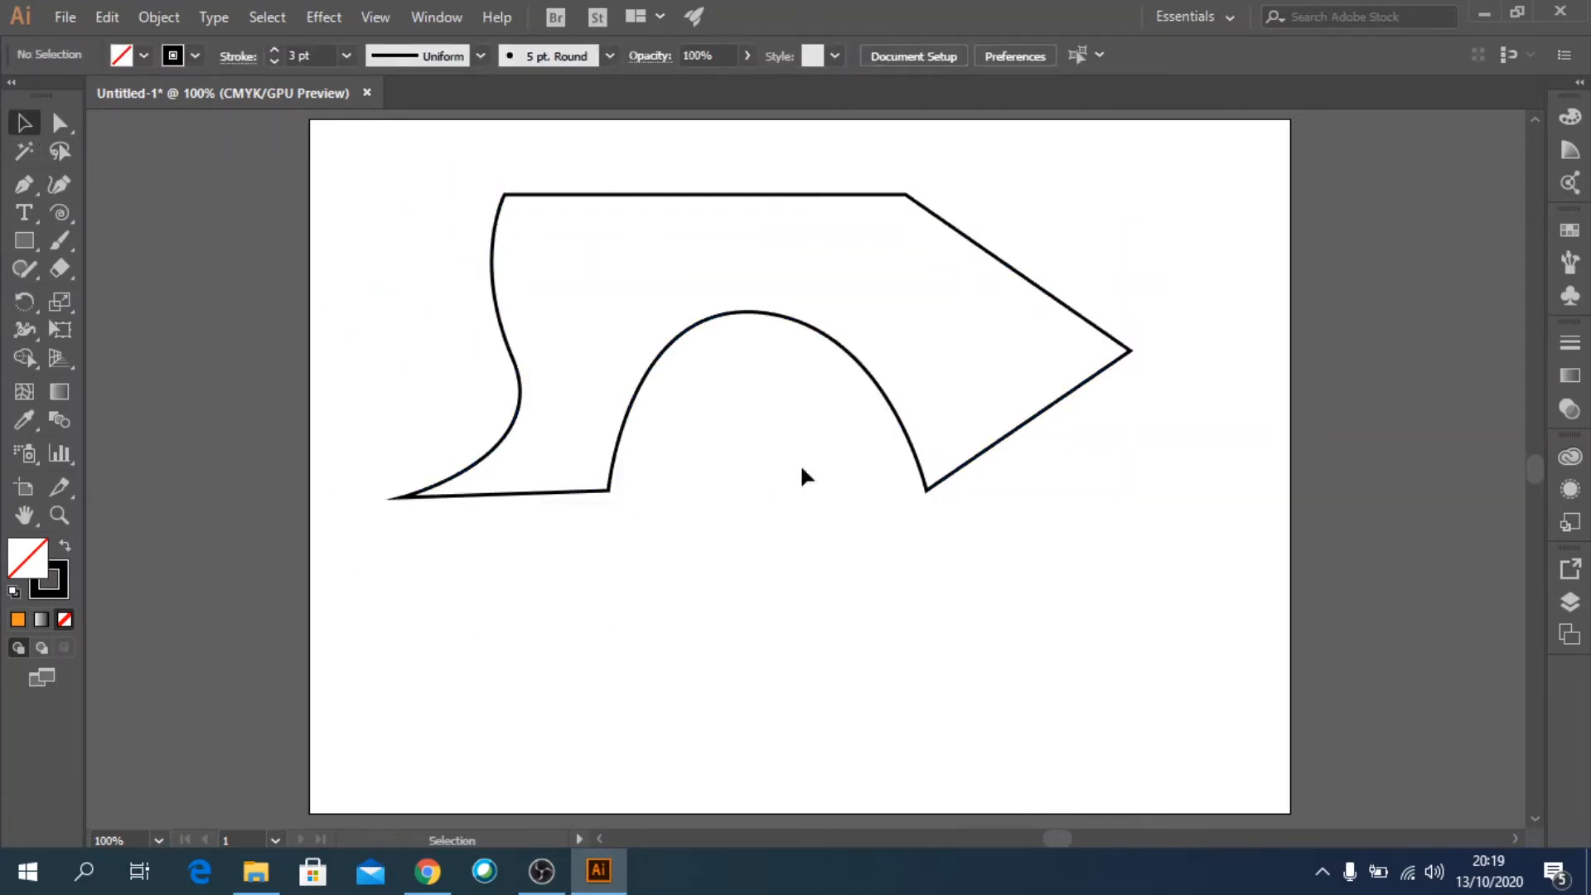
Select the closed shape and fill it with yellow.
left_click(837, 345)
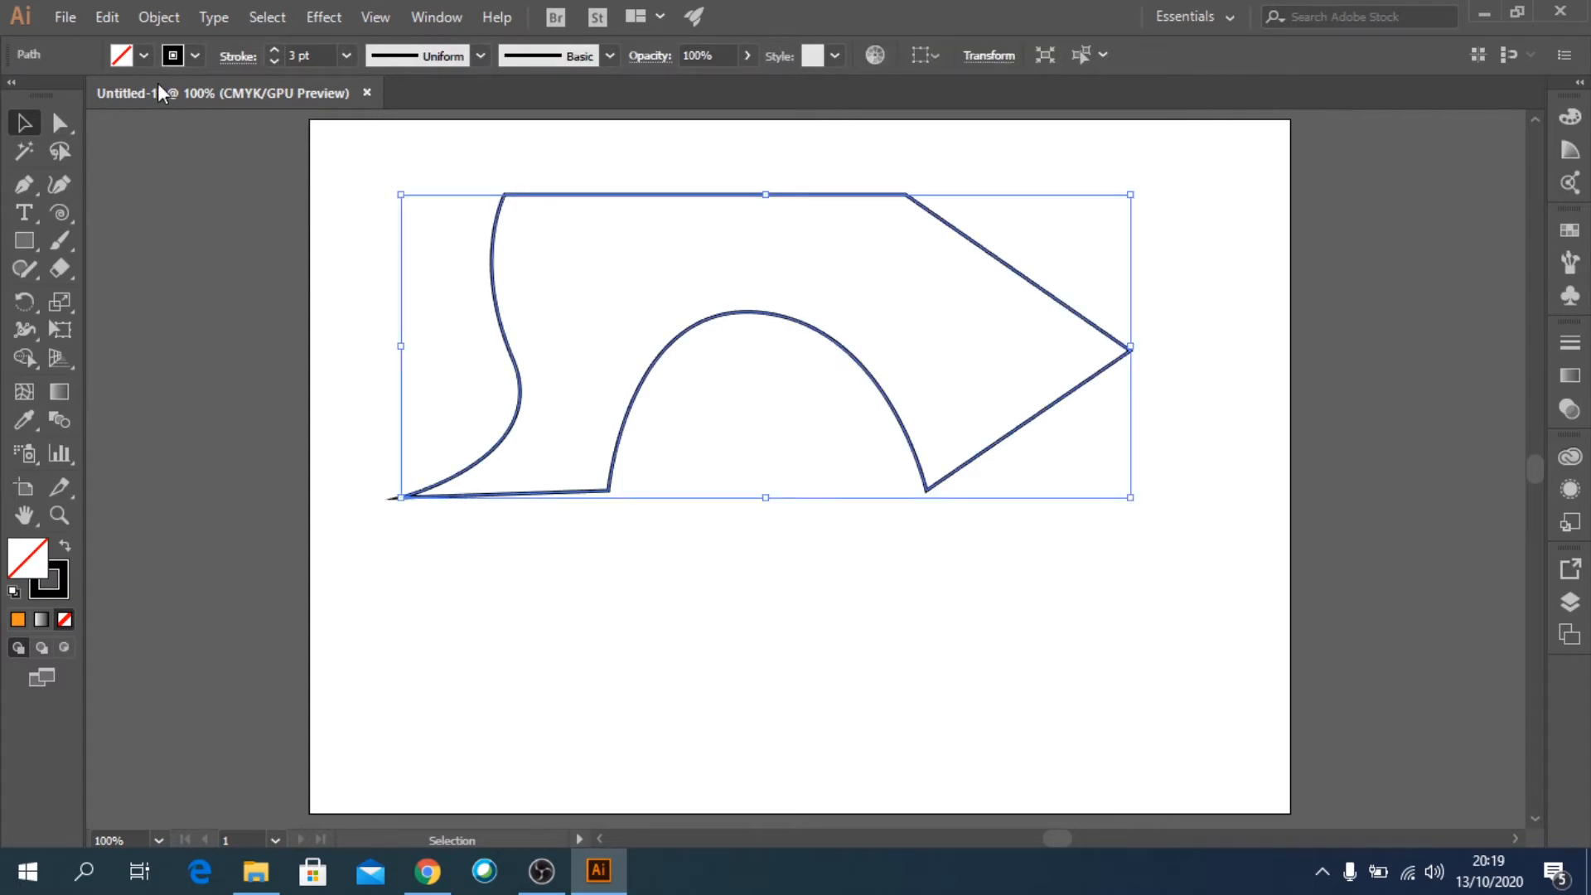
left_click(143, 56)
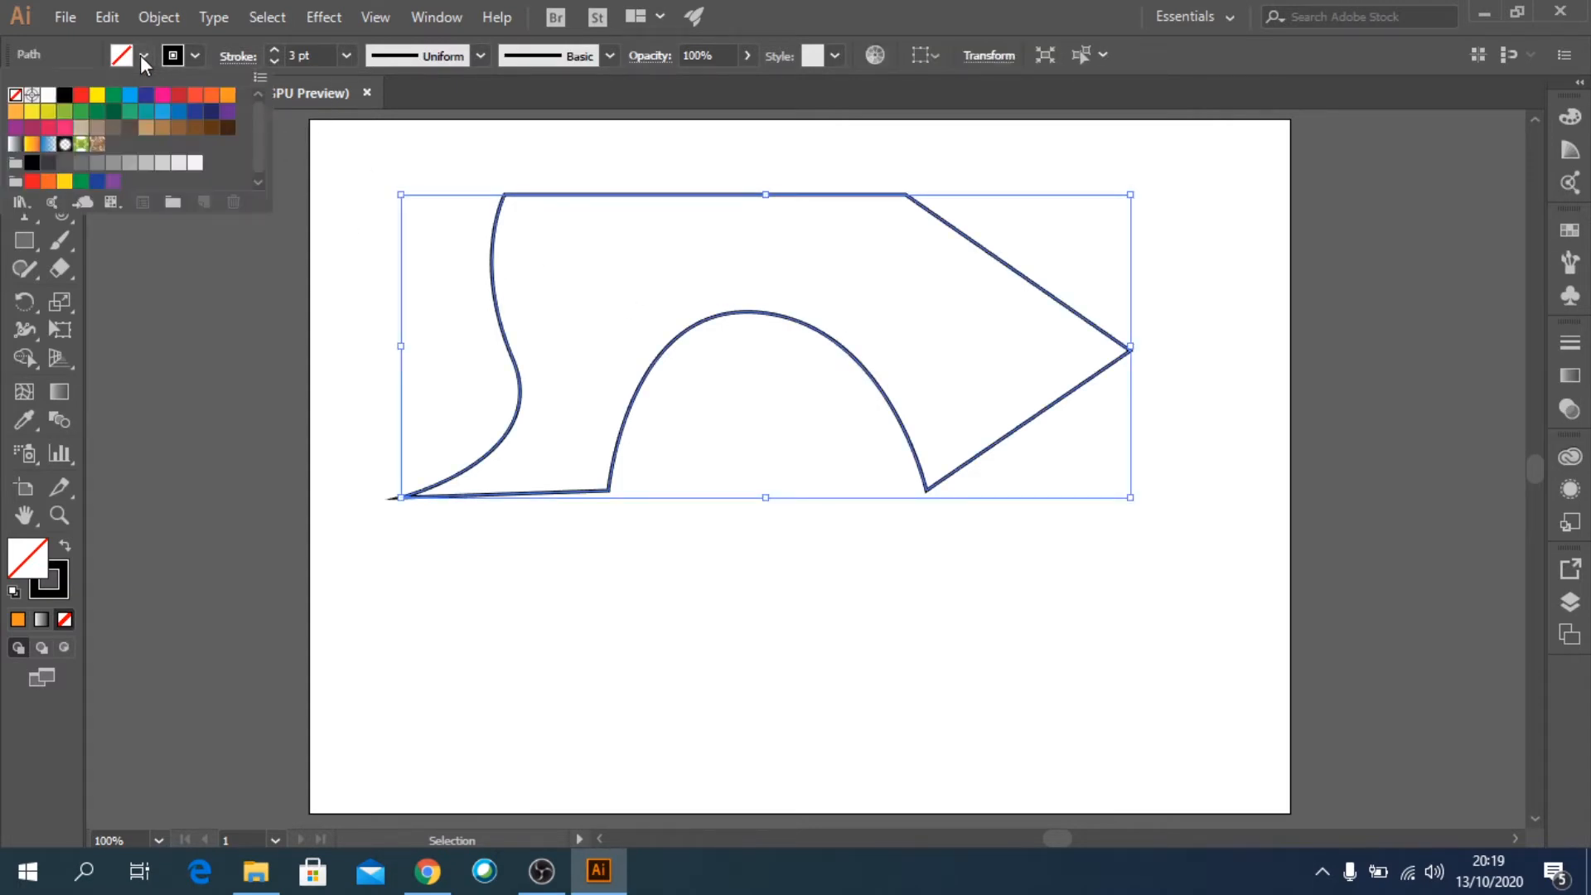
left_click(97, 96)
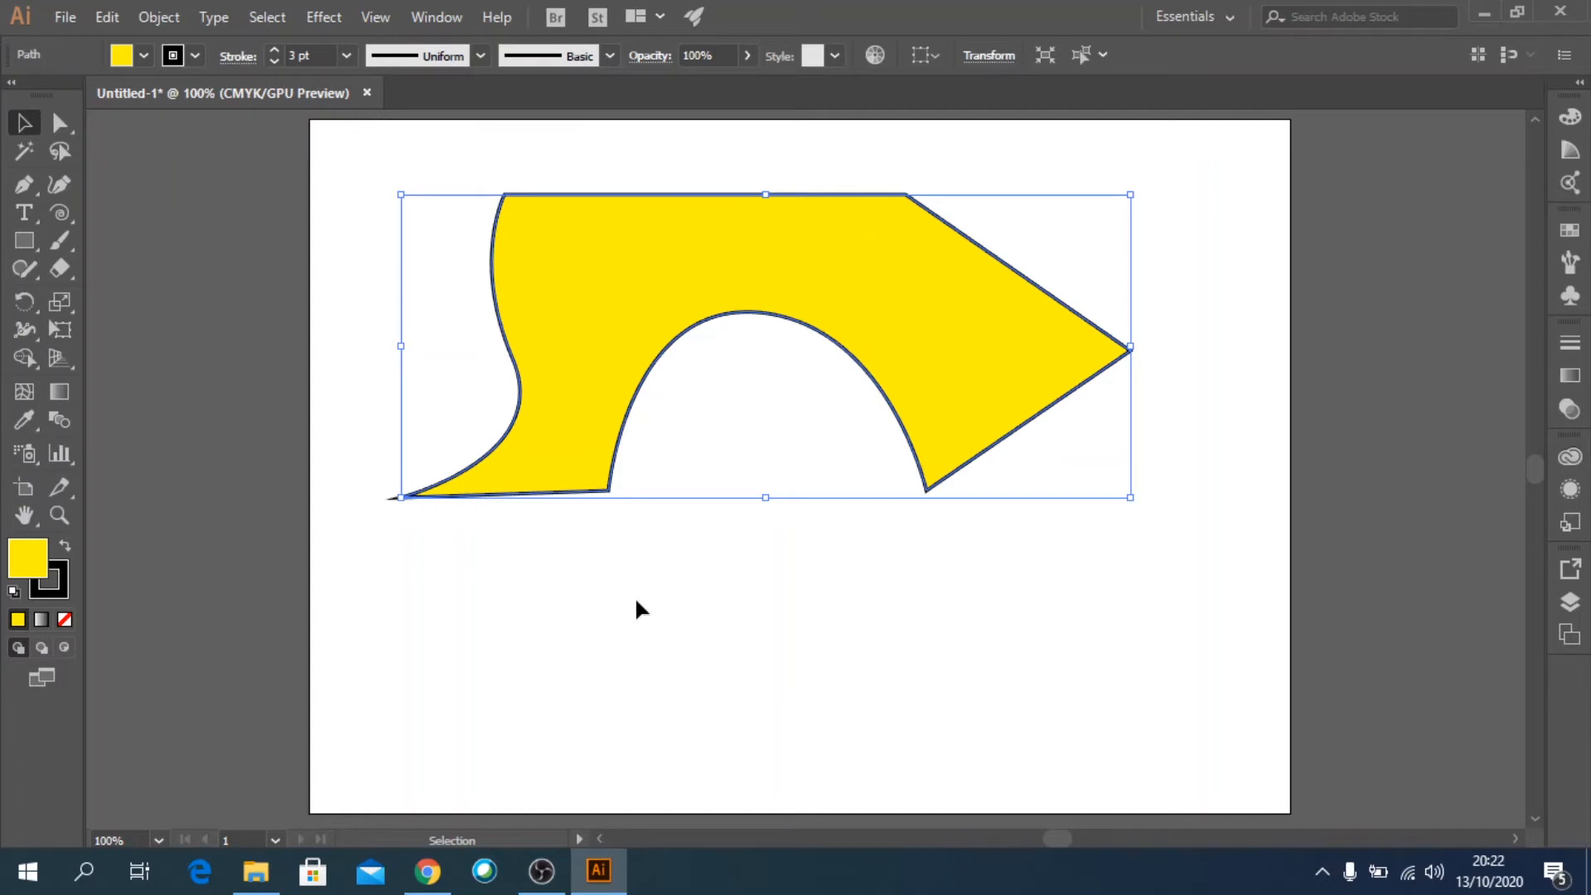
Activate the Pen tool and set the closed shape's fill to None.
left_click(29, 196)
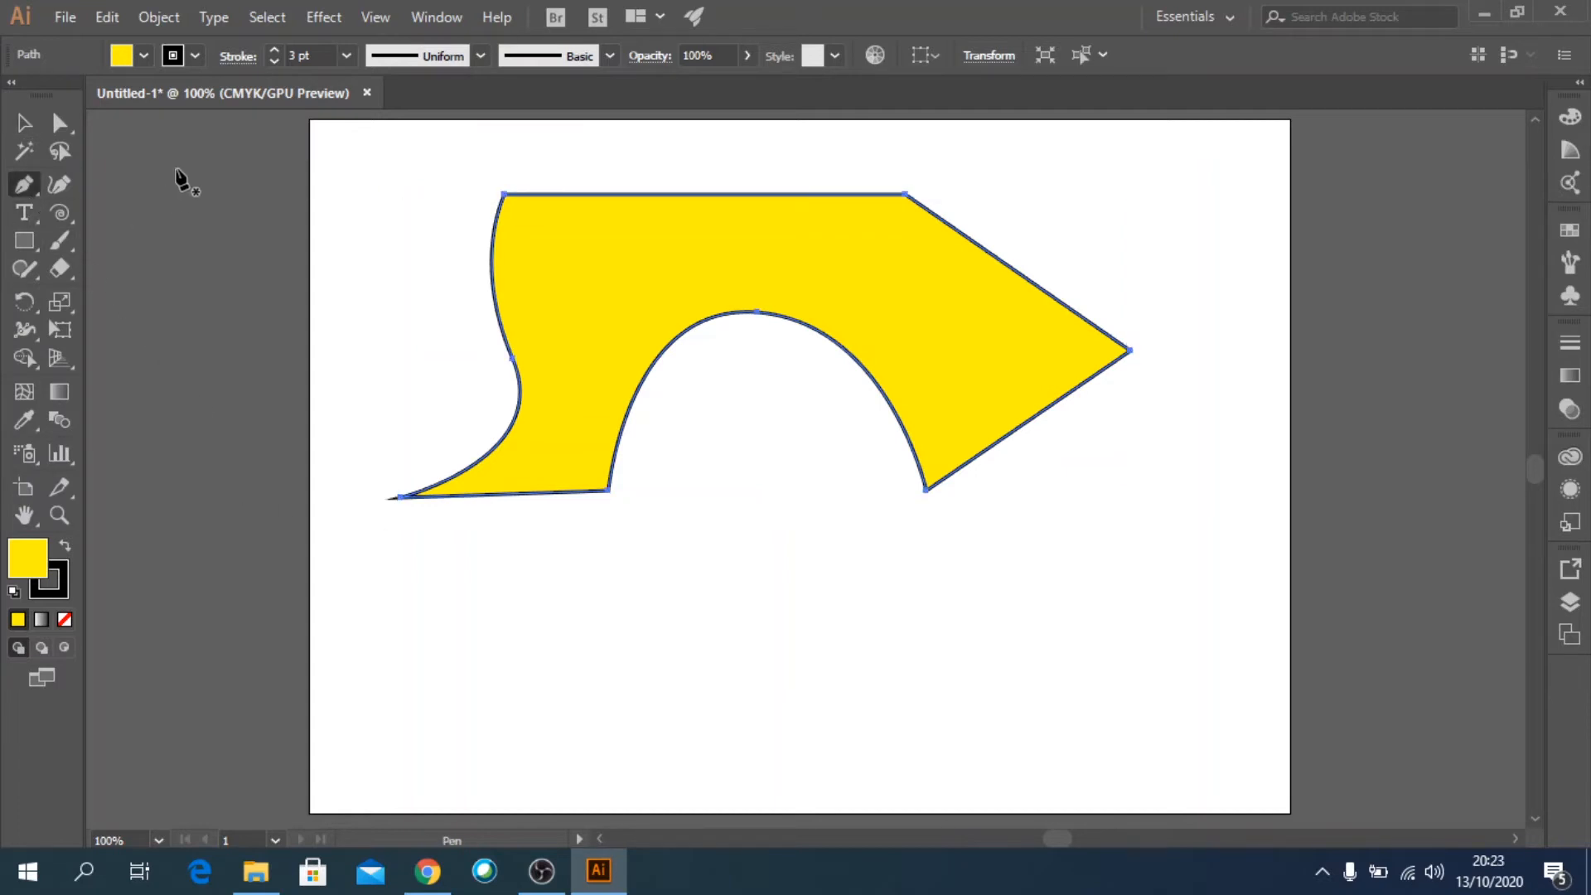
left_click(145, 58)
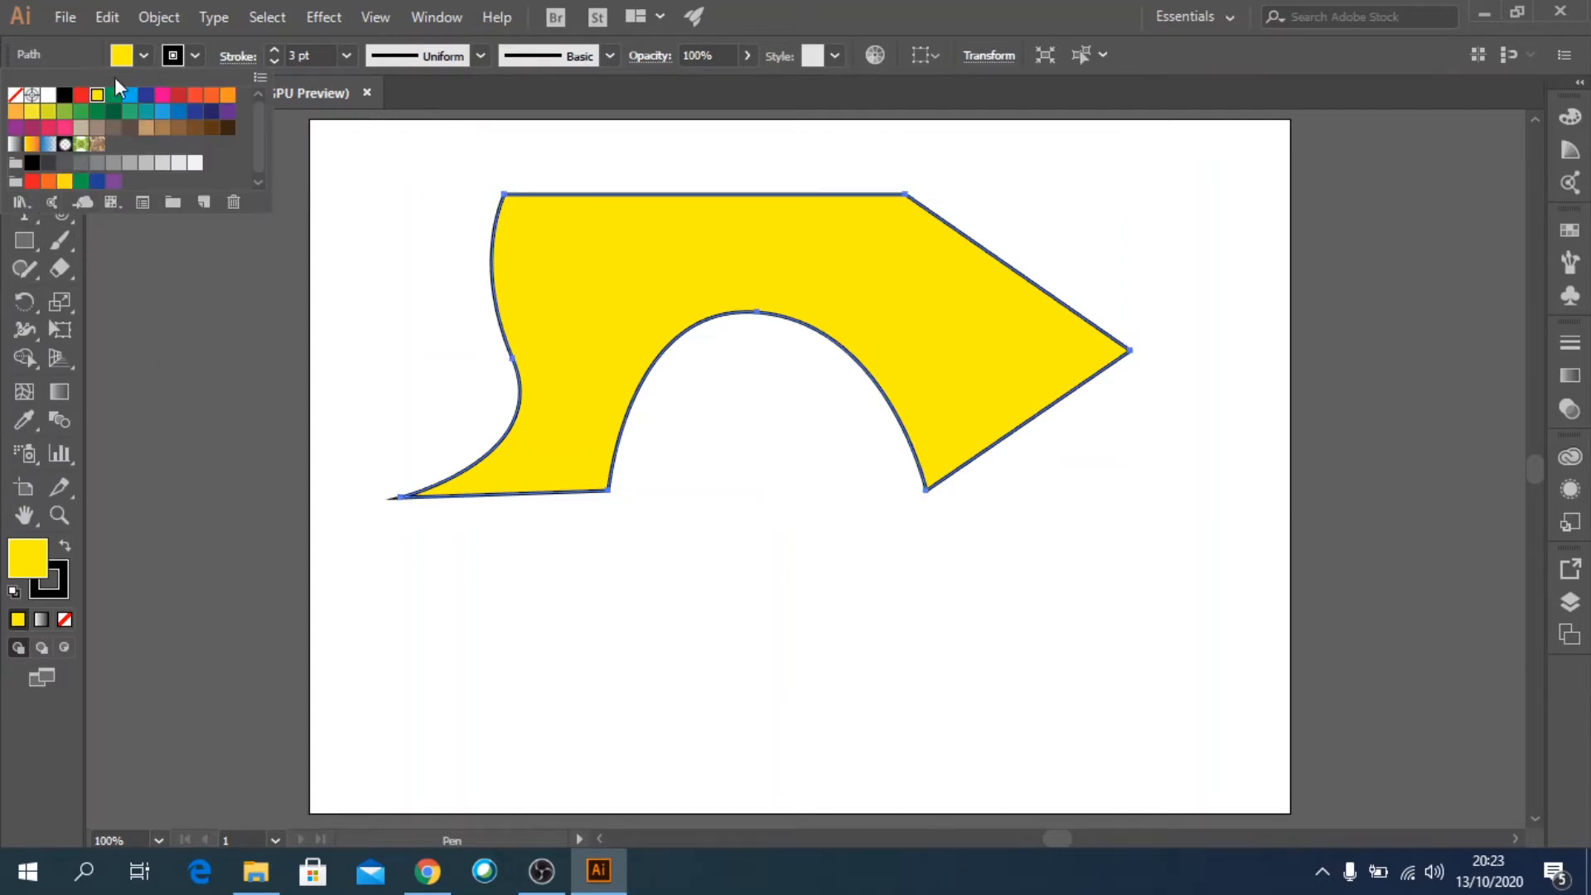
left_click(15, 95)
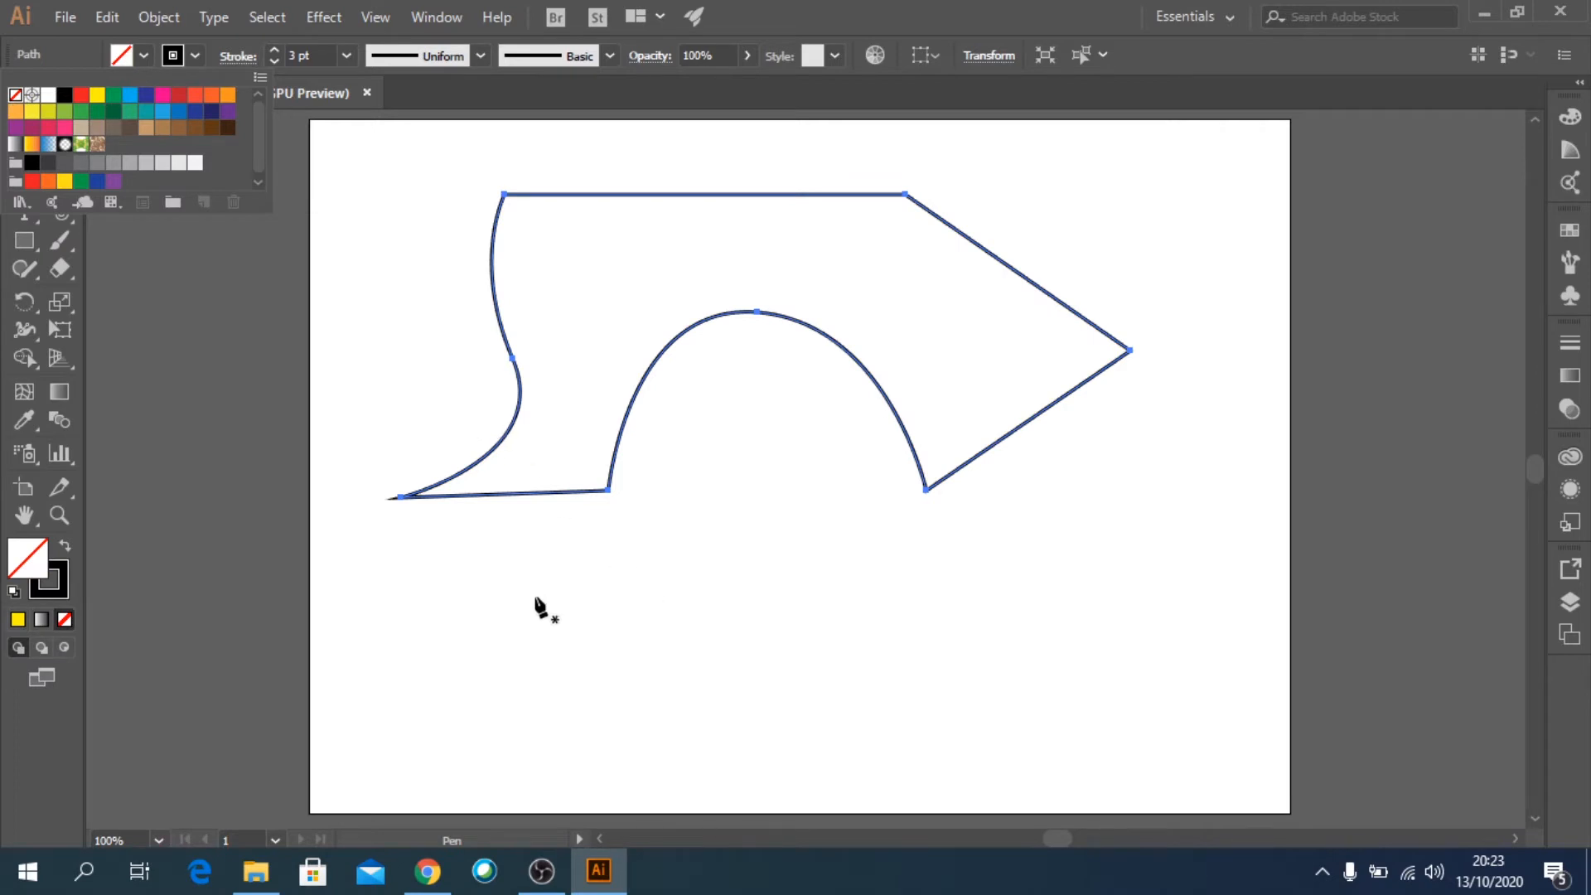
Draw an open path of three straight segments with the Pen tool below the closed shape, end it without closing and deselect it.
left_click(516, 602)
left_click(522, 585)
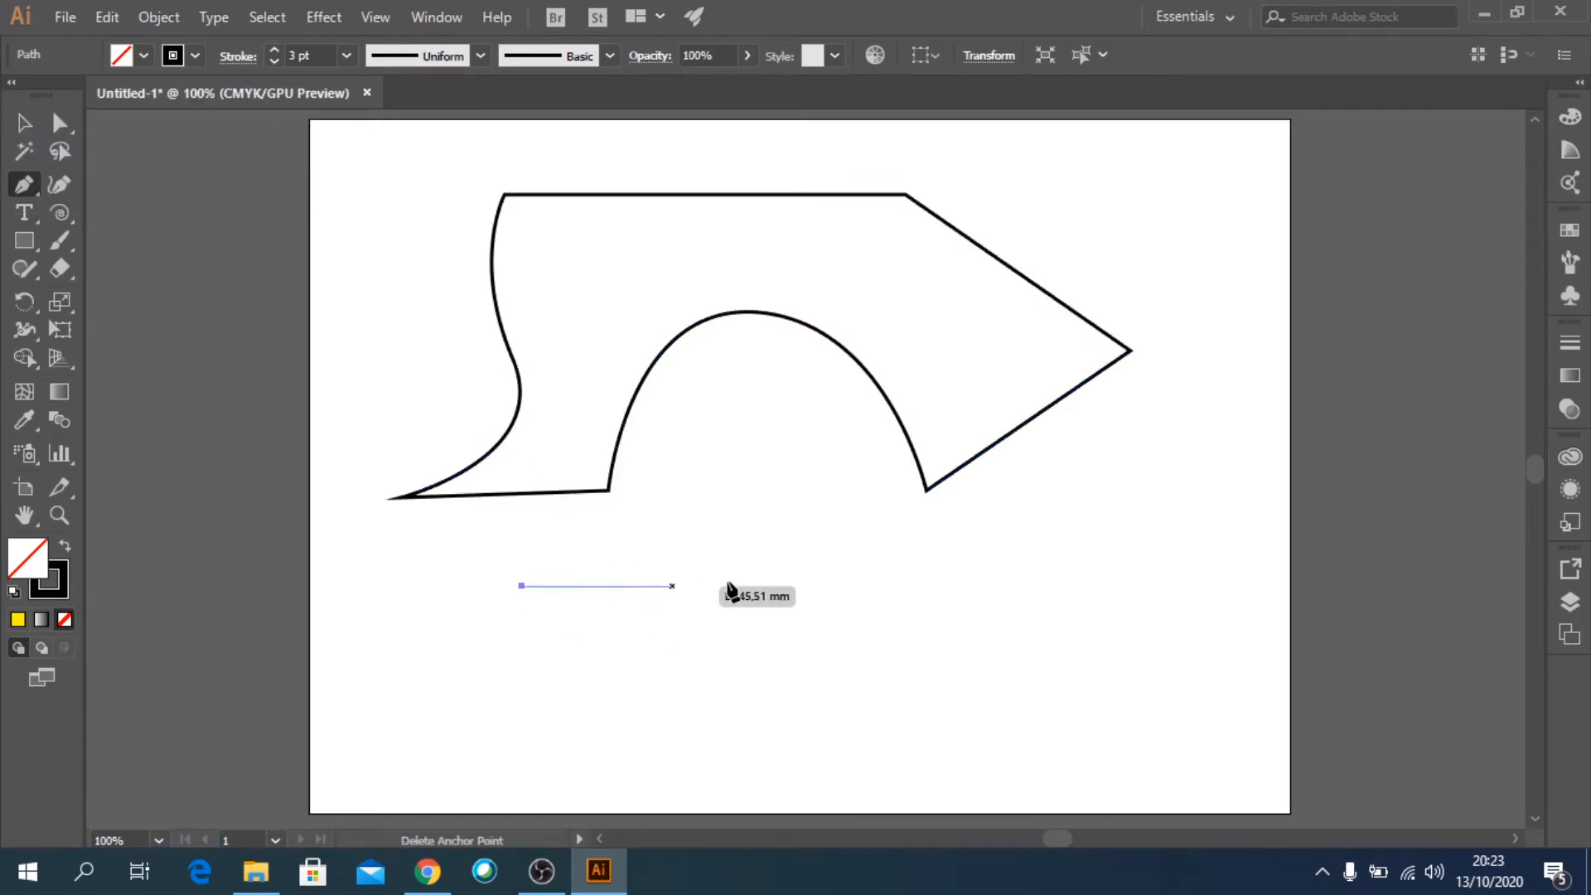
left_click(765, 497)
left_click(1076, 586)
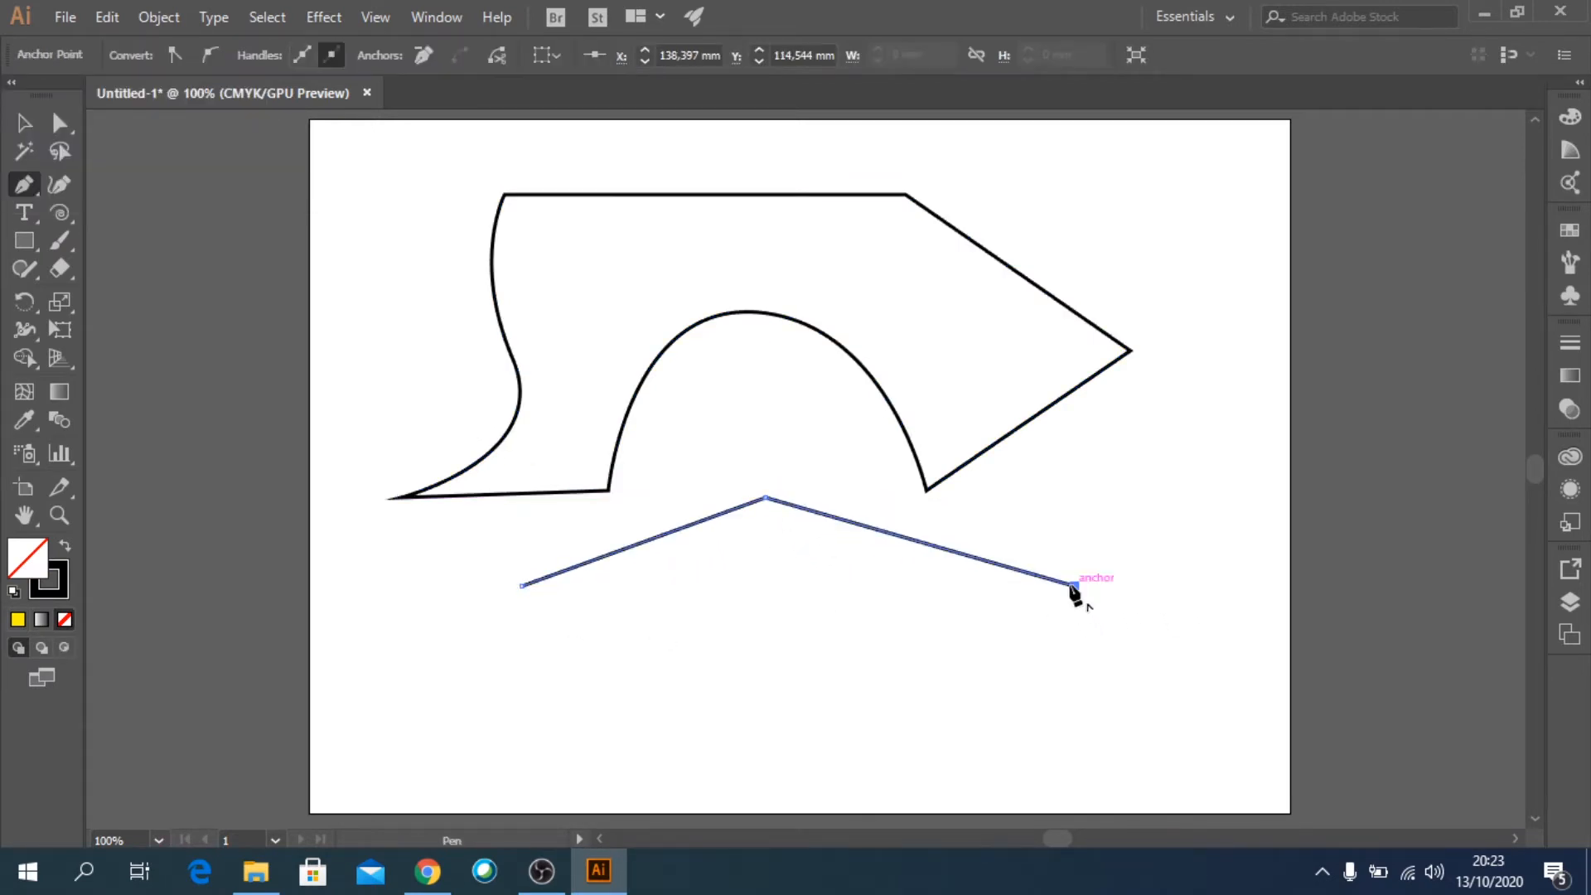
left_click(798, 679)
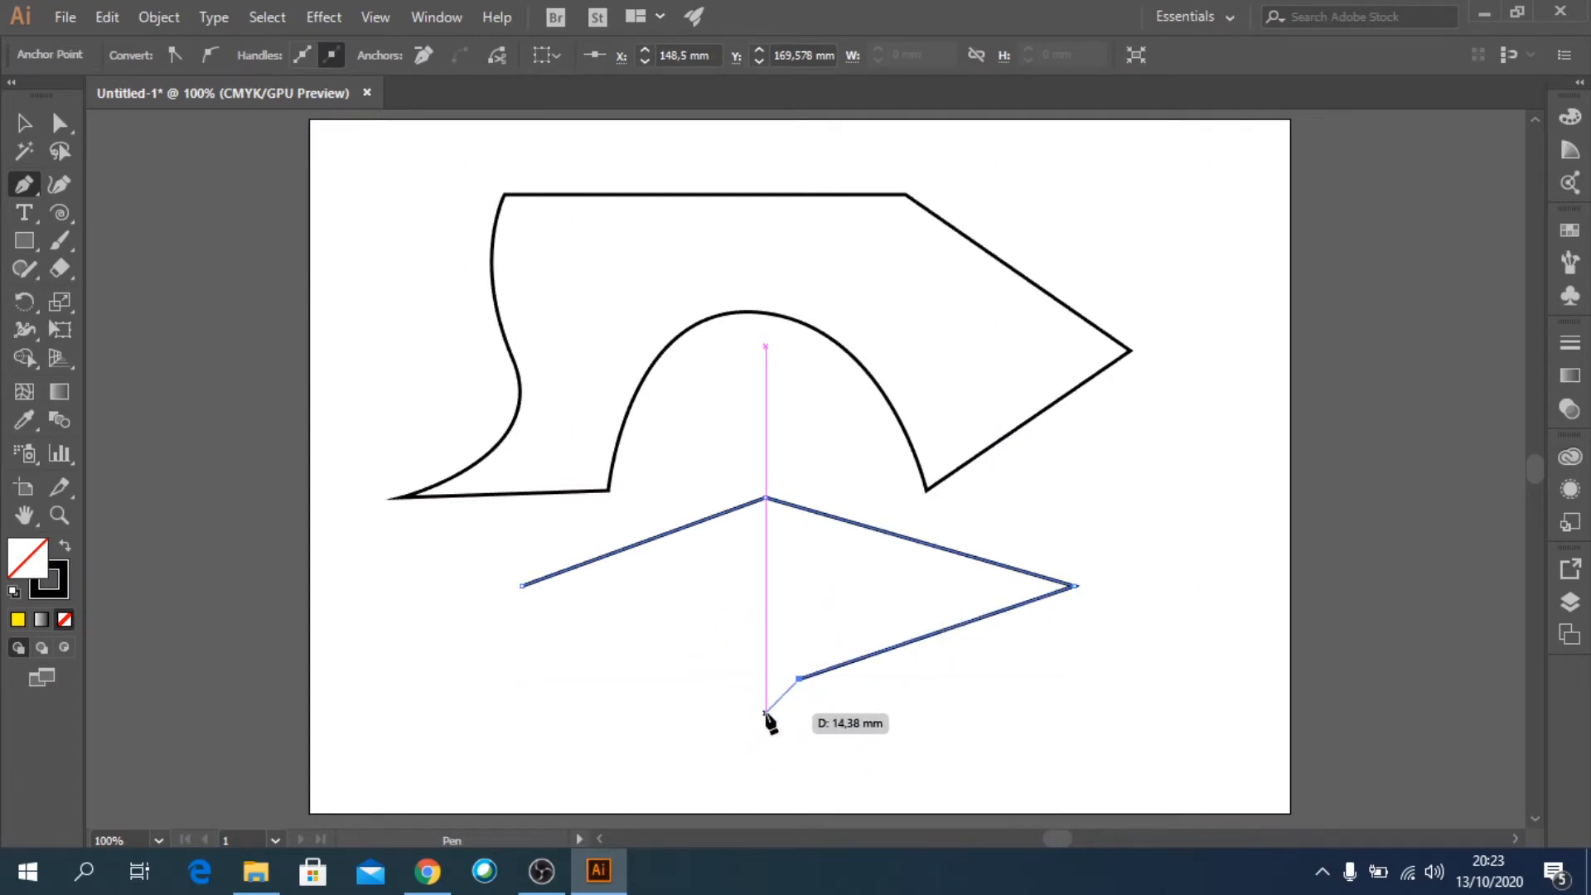
key("Escape")
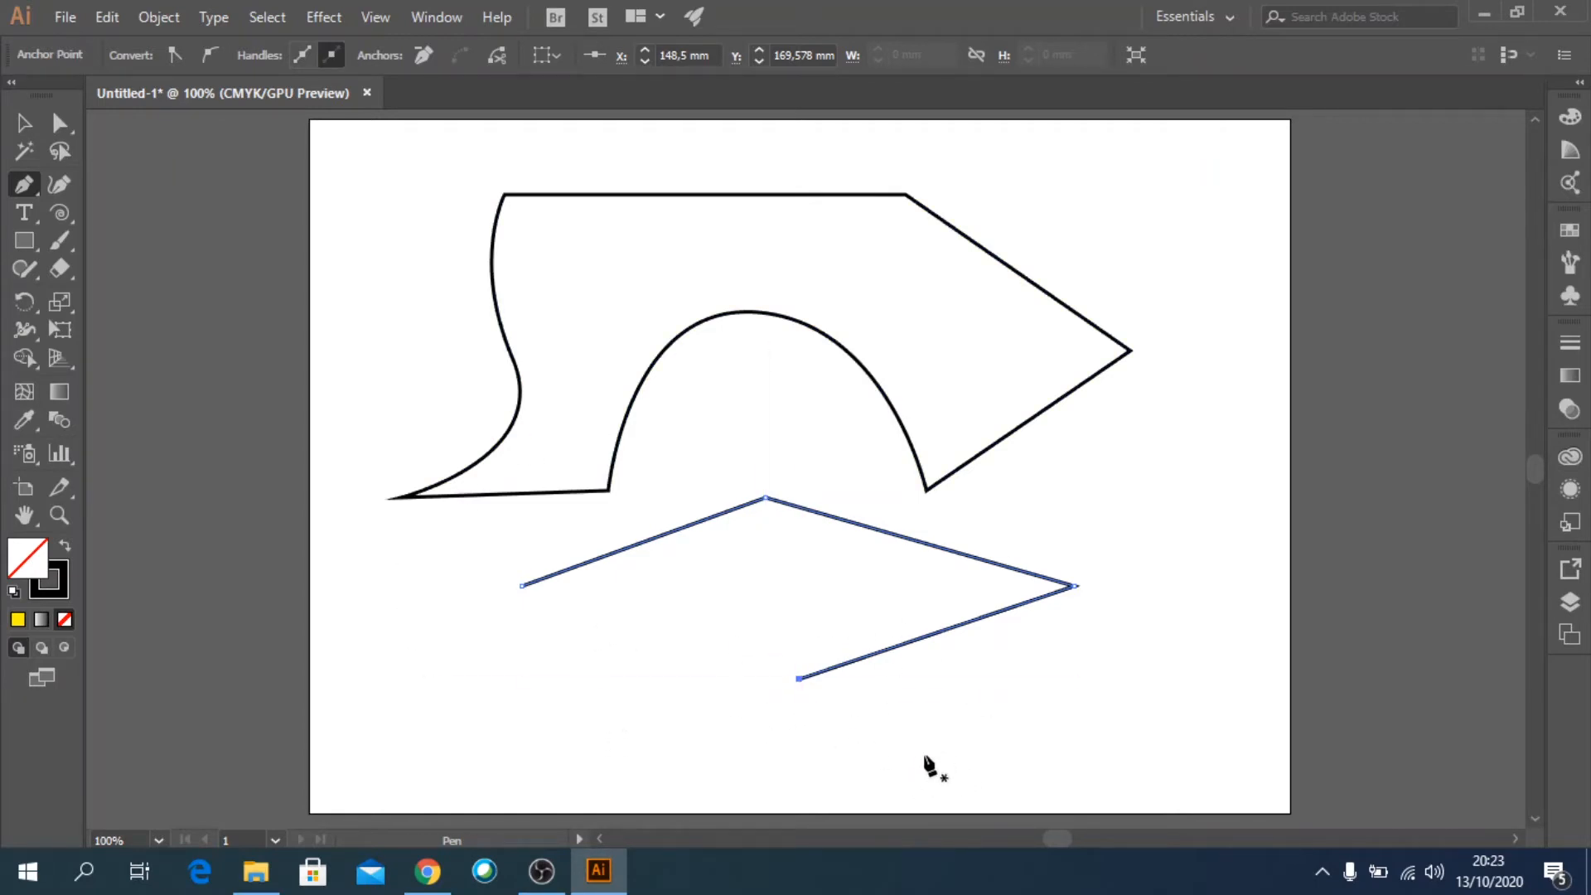
key("v")
left_click(1186, 627)
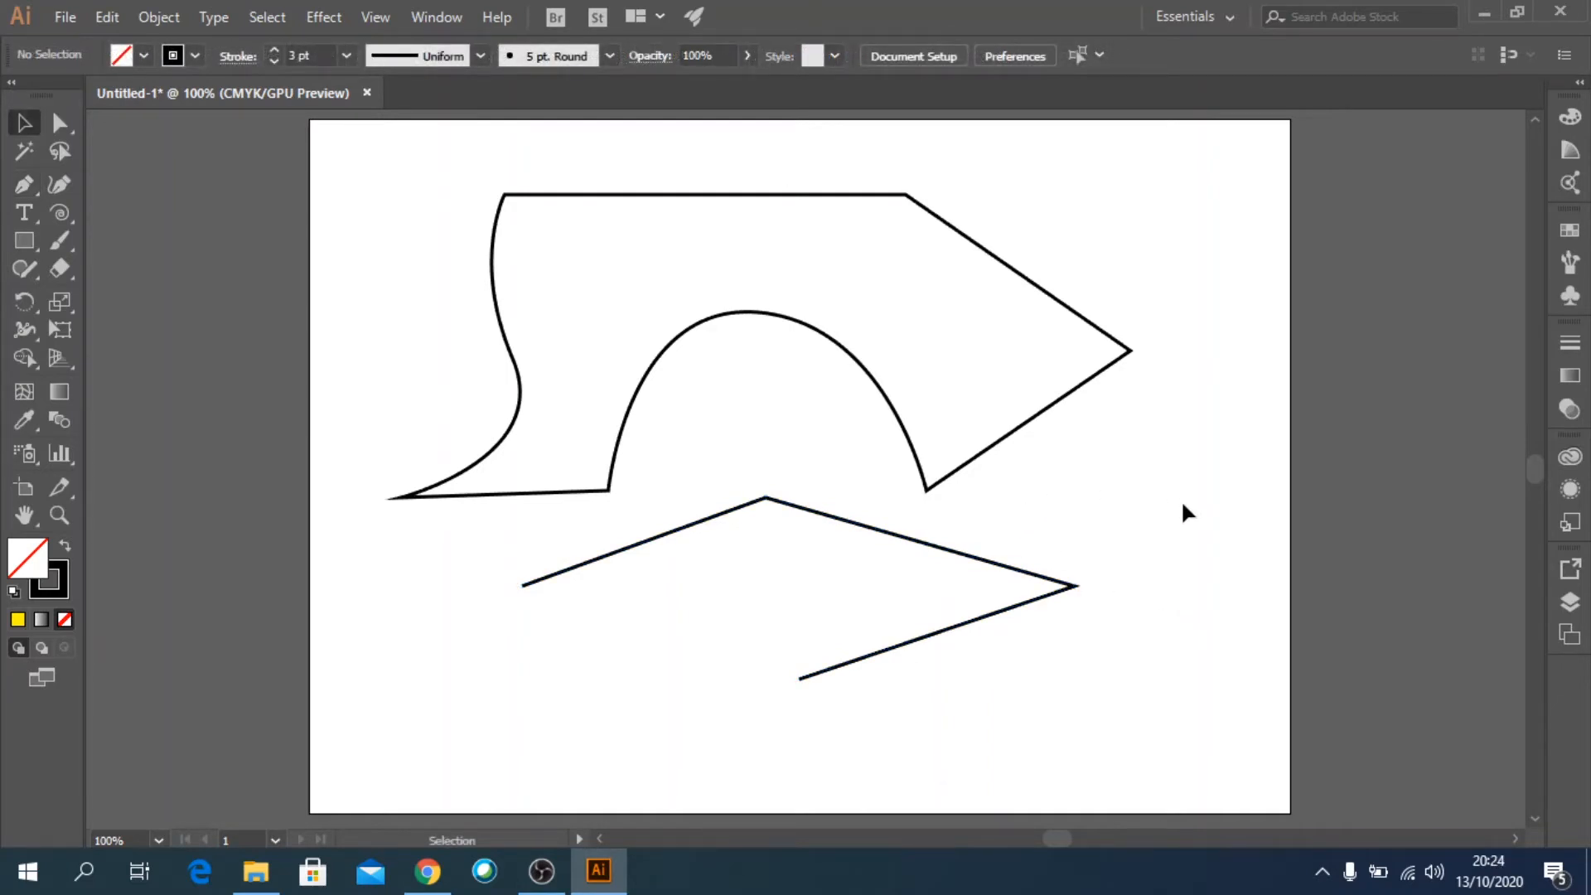
Delete the closed shape and the open three-segment path from the artboard.
left_click(1067, 392)
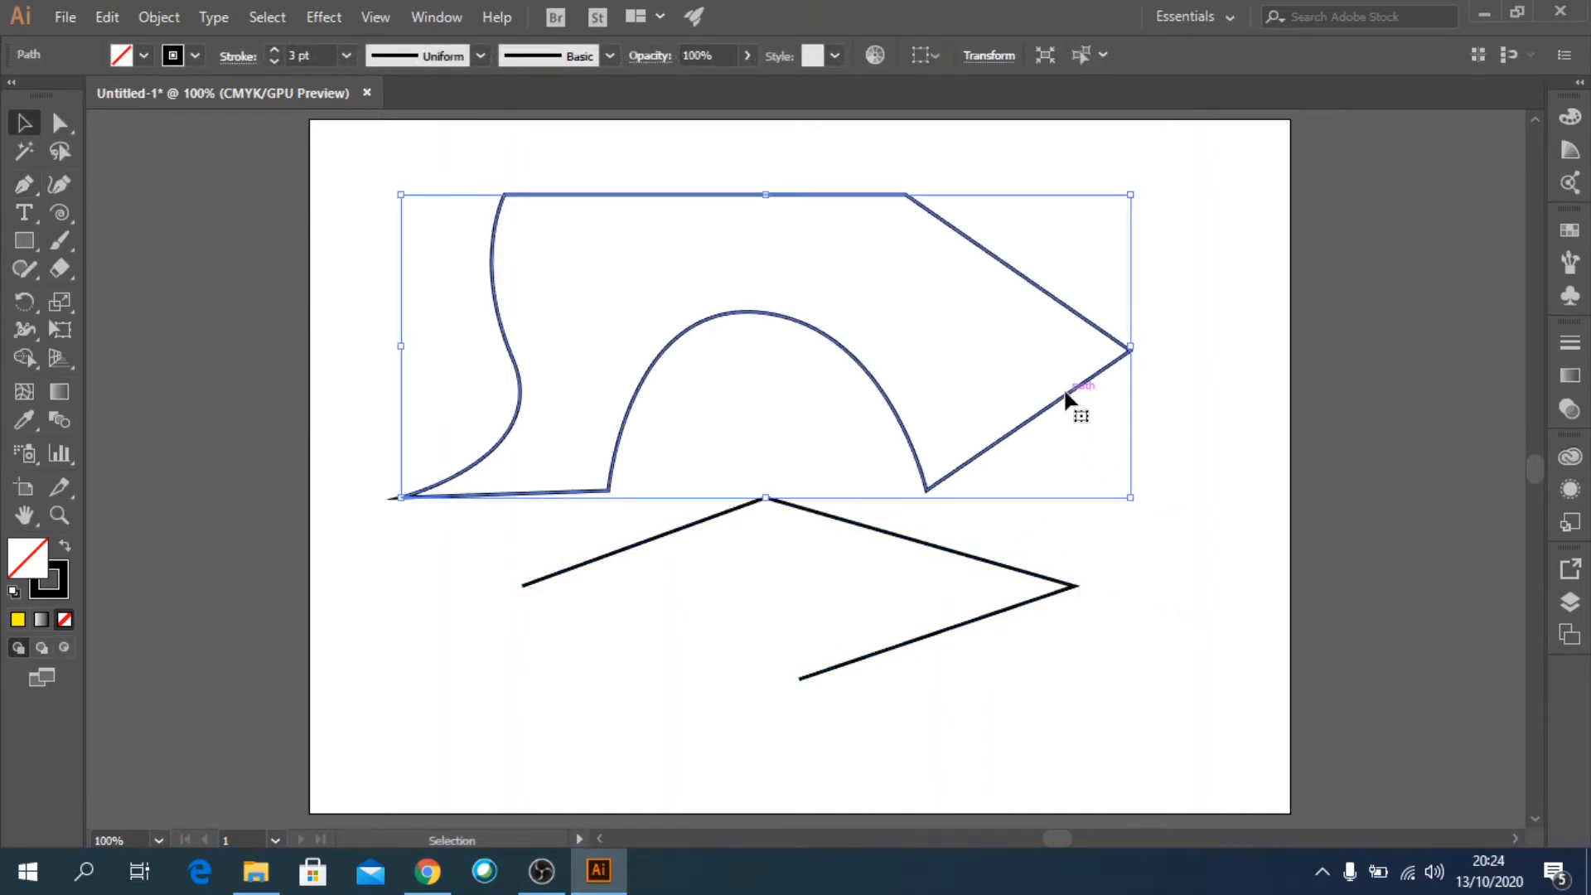
key("Delete")
left_click(946, 549)
key("Delete")
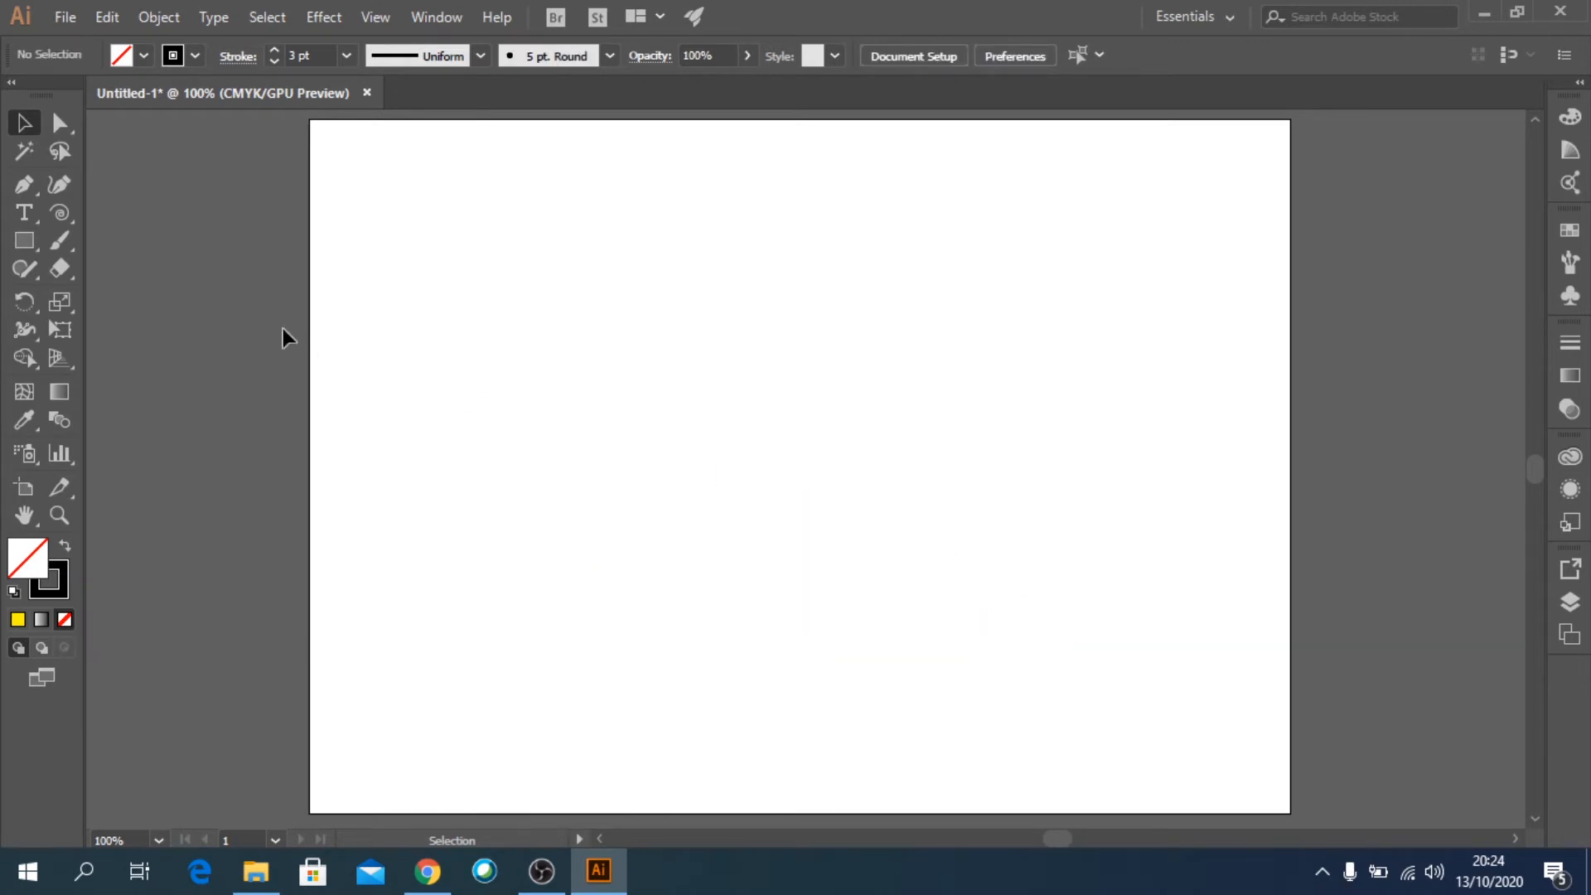
Draw an open two-segment peak with the Pen tool, apex near X 139, Y 40 mm and right end near X 241, Y 88 mm.
left_click(30, 190)
left_click(459, 396)
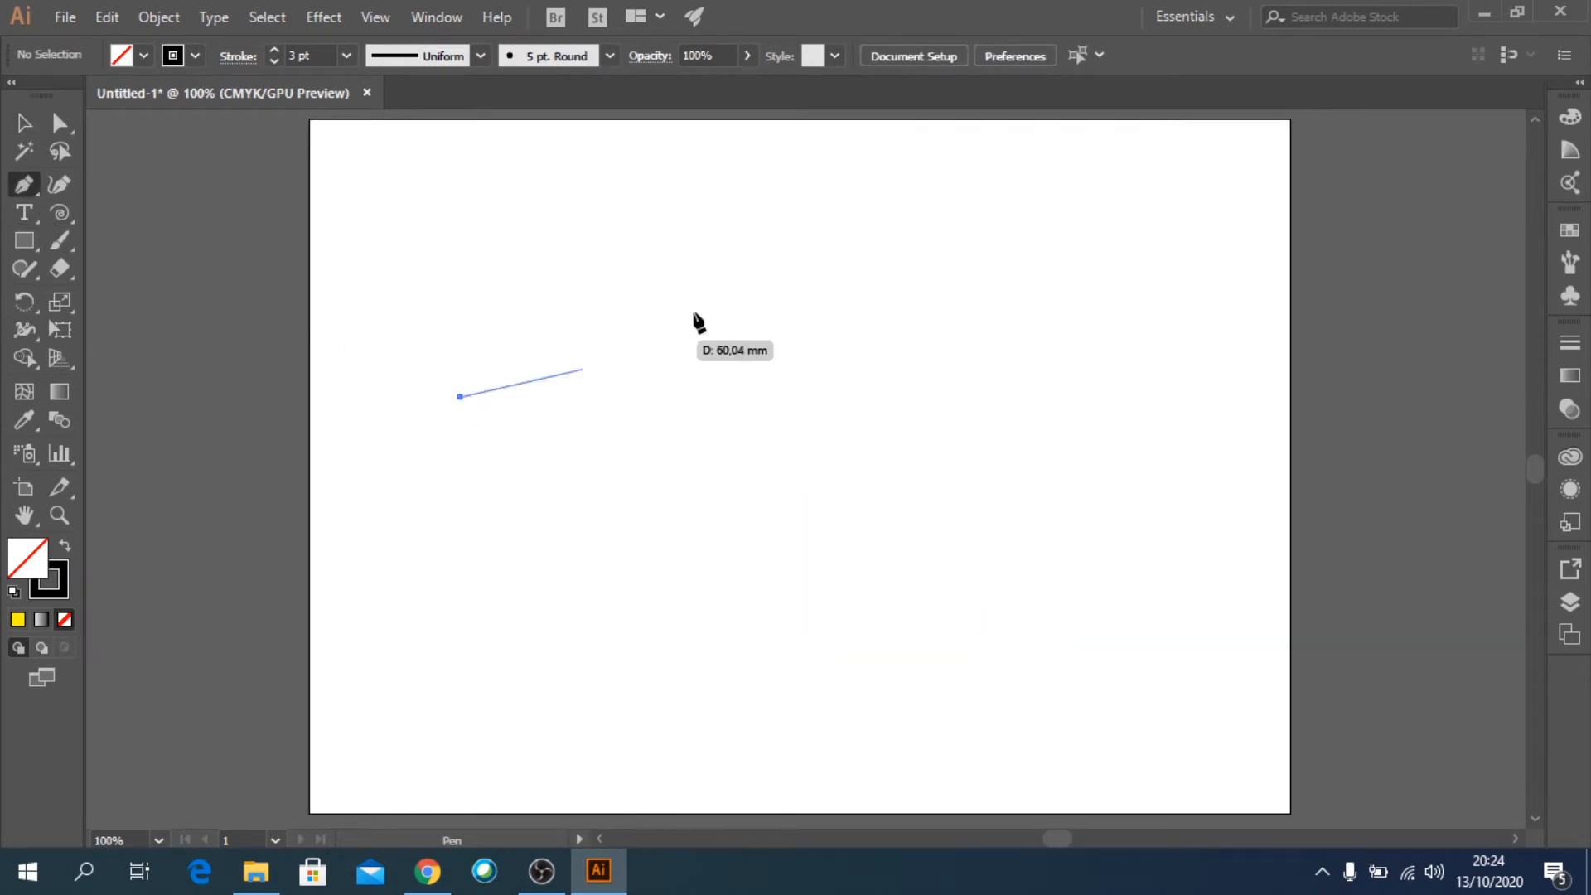
left_click(768, 251)
left_click(1104, 410)
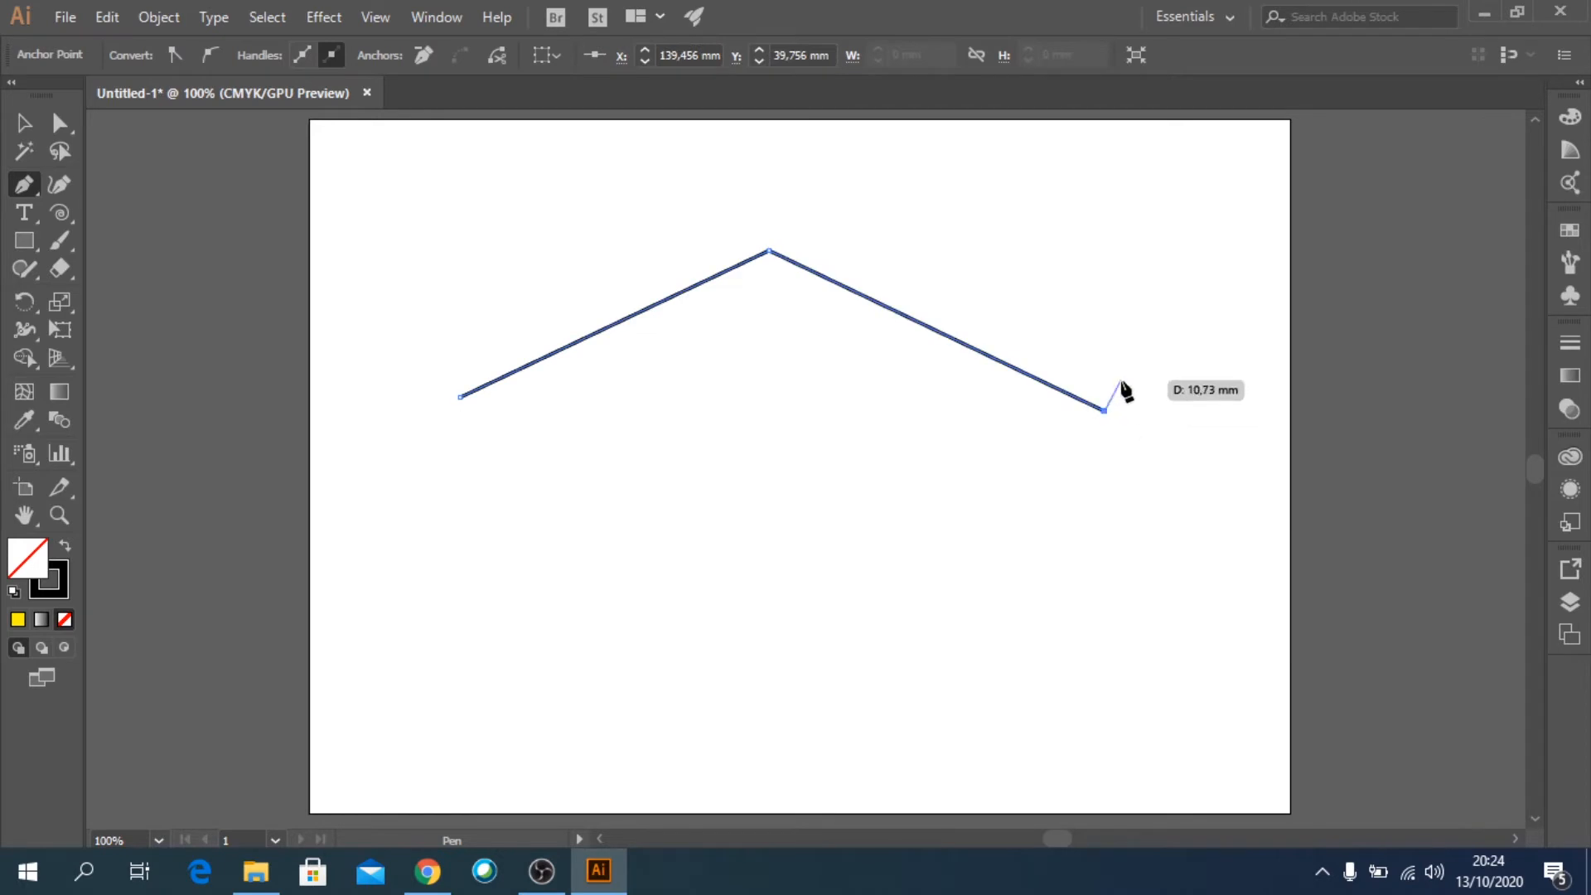
key("Escape")
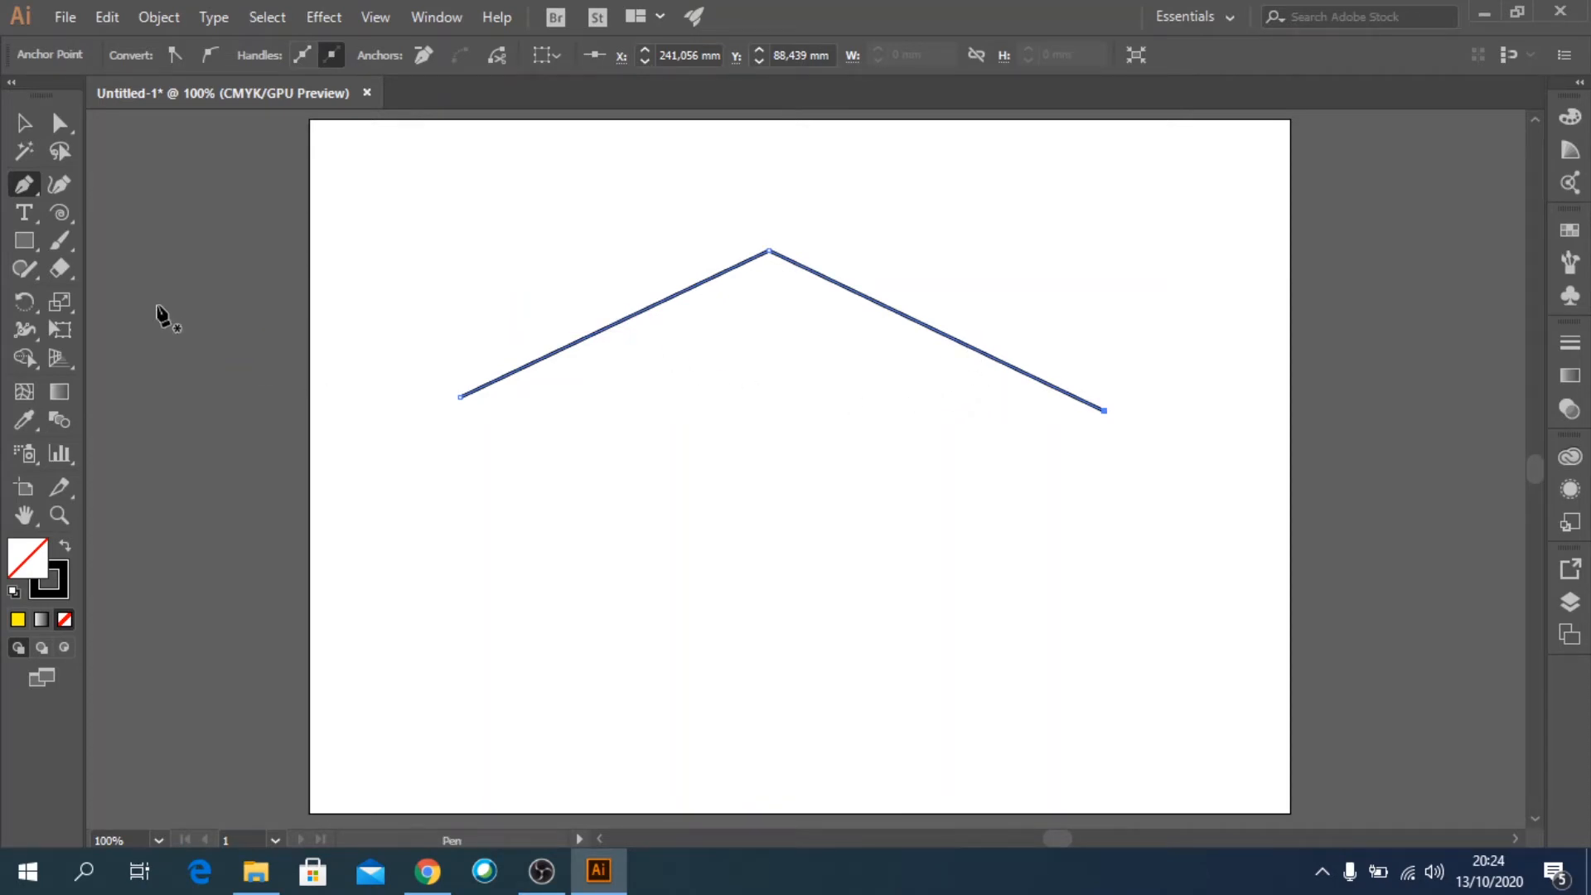
Add an anchor point near the middle of each of the peak's two segments with the Add Anchor Point tool.
left_click(27, 187)
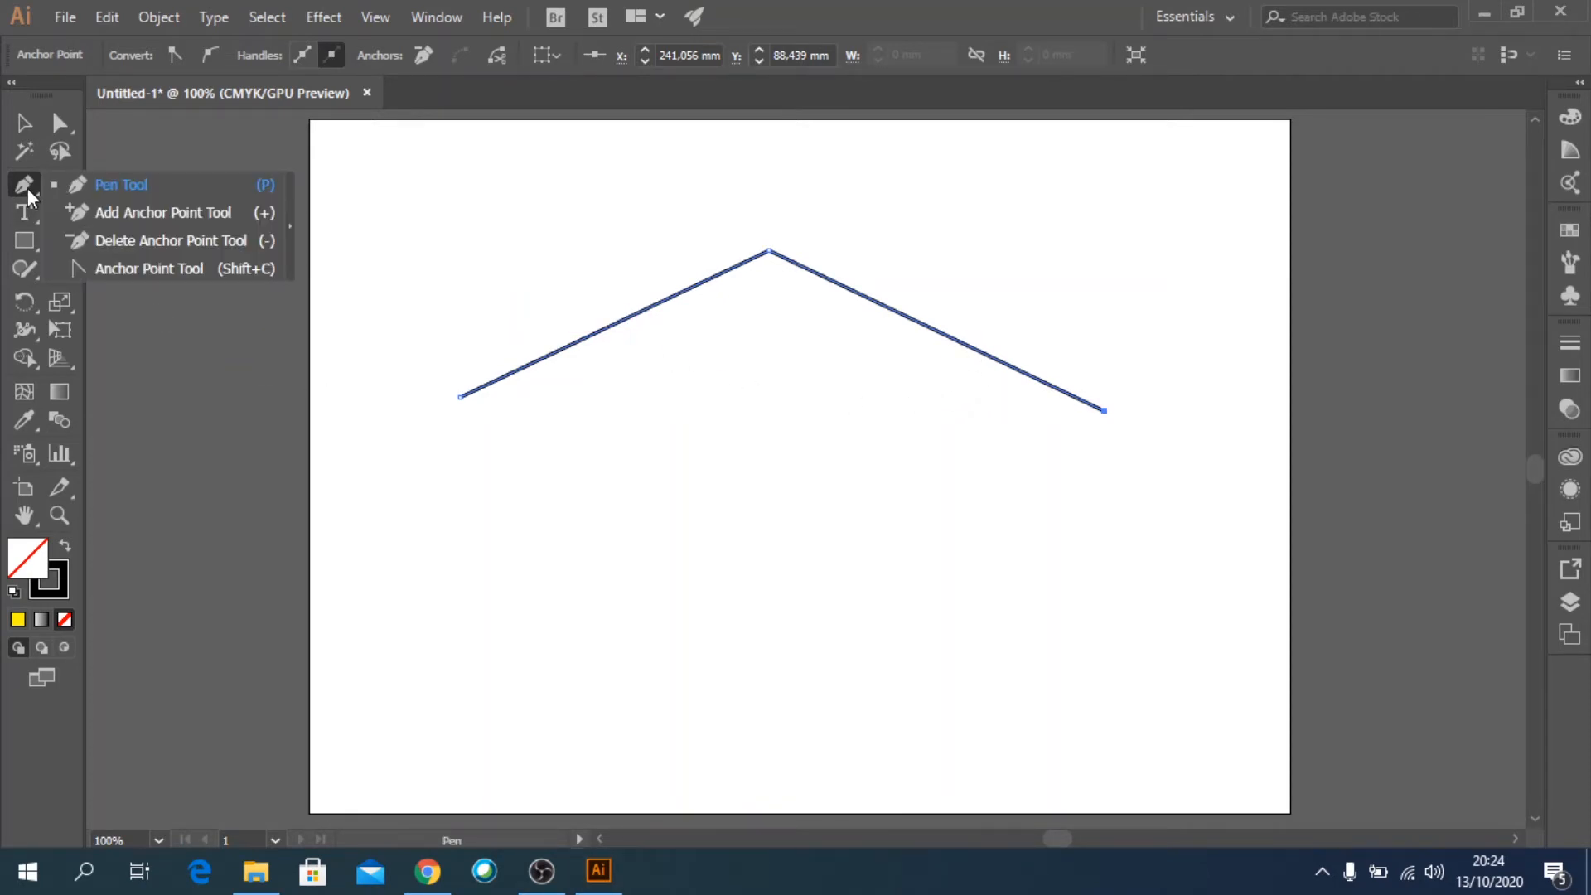
left_click(107, 214)
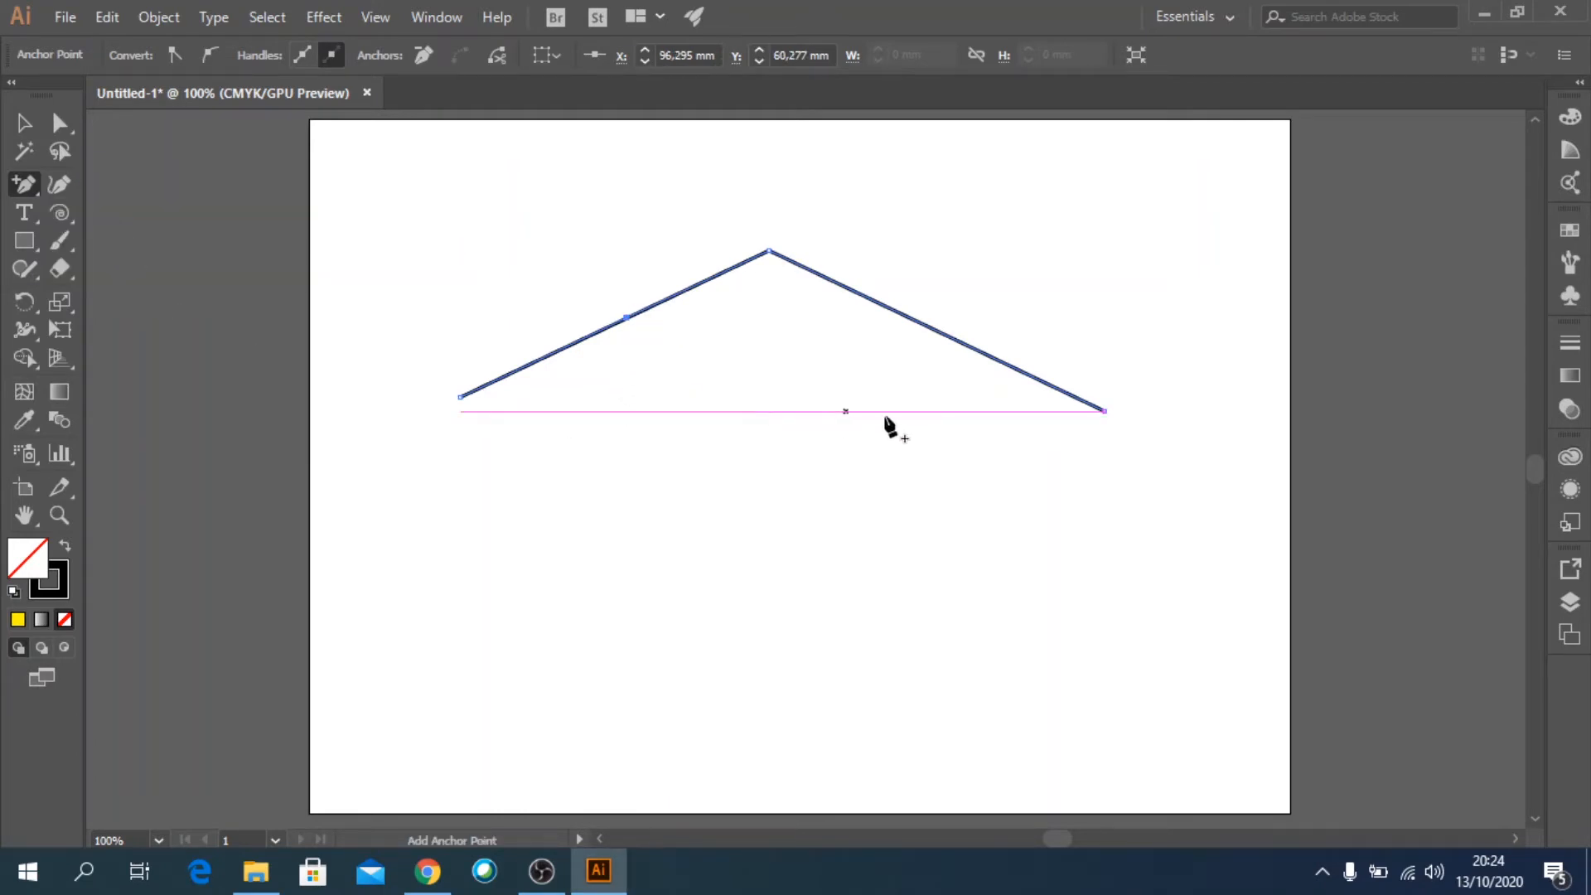
left_click(928, 328)
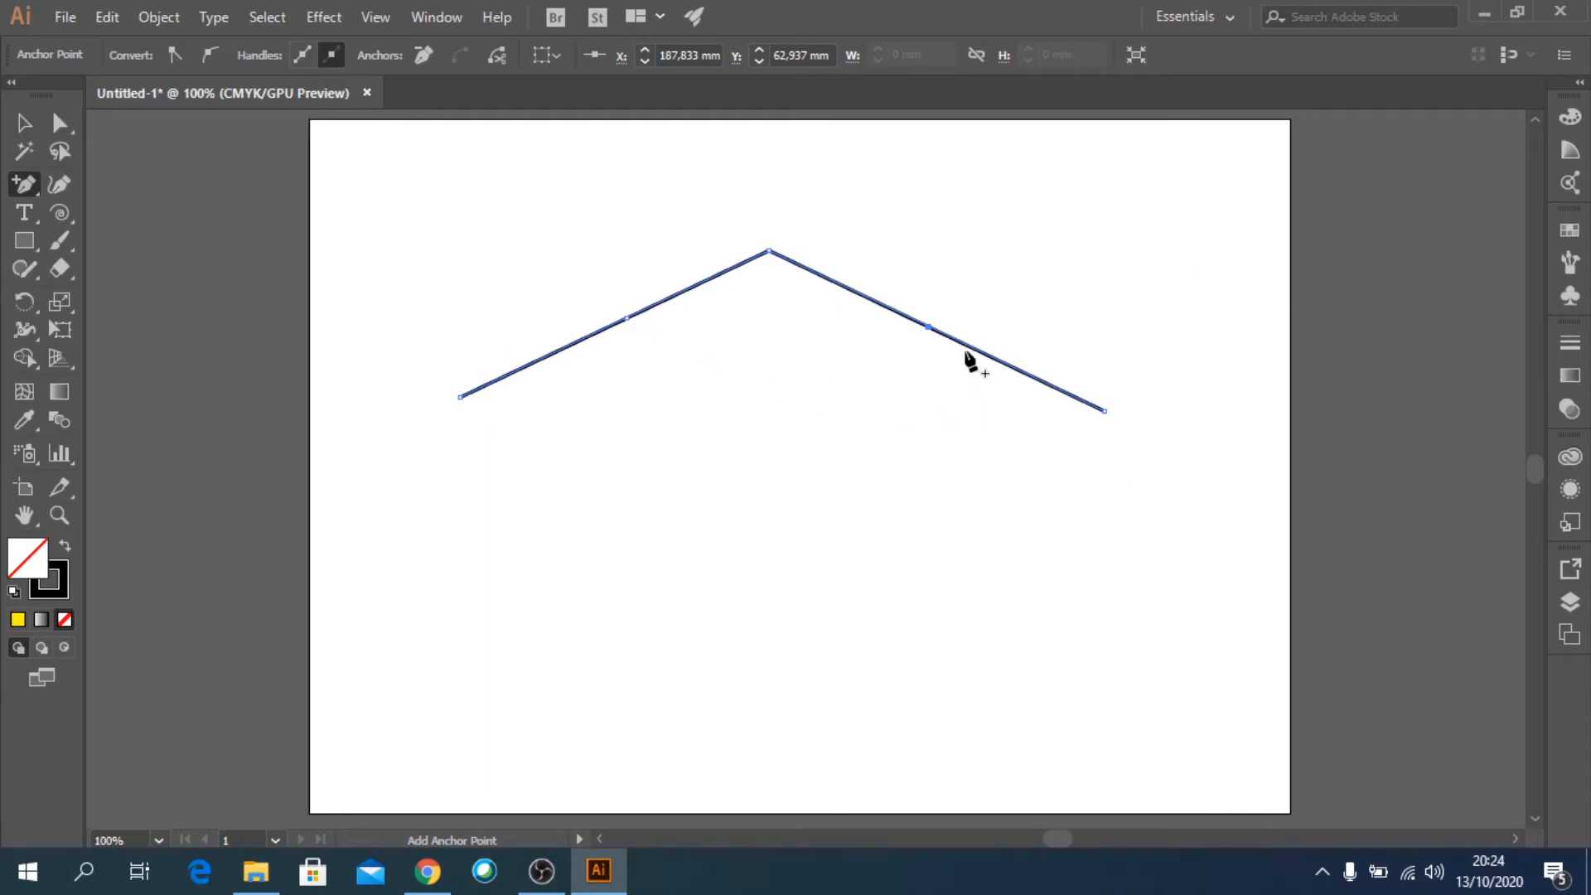
Move the left added anchor about 11 mm right and 25 mm down, and the right one to about X 175, Y 69 mm.
left_click(60, 123)
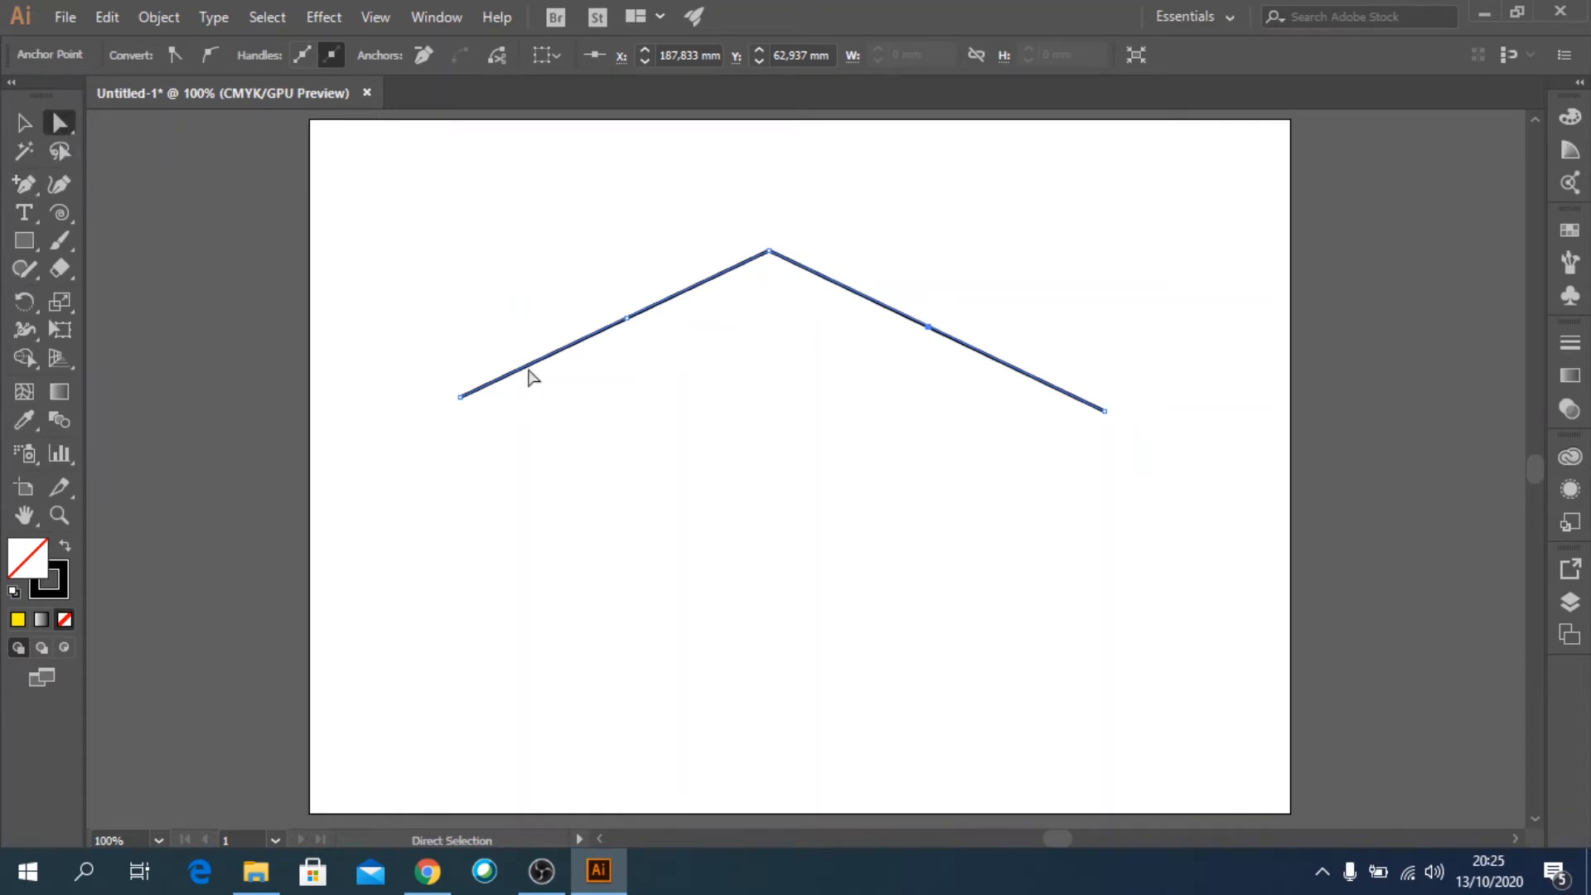
left_click_drag(623, 324, 663, 400)
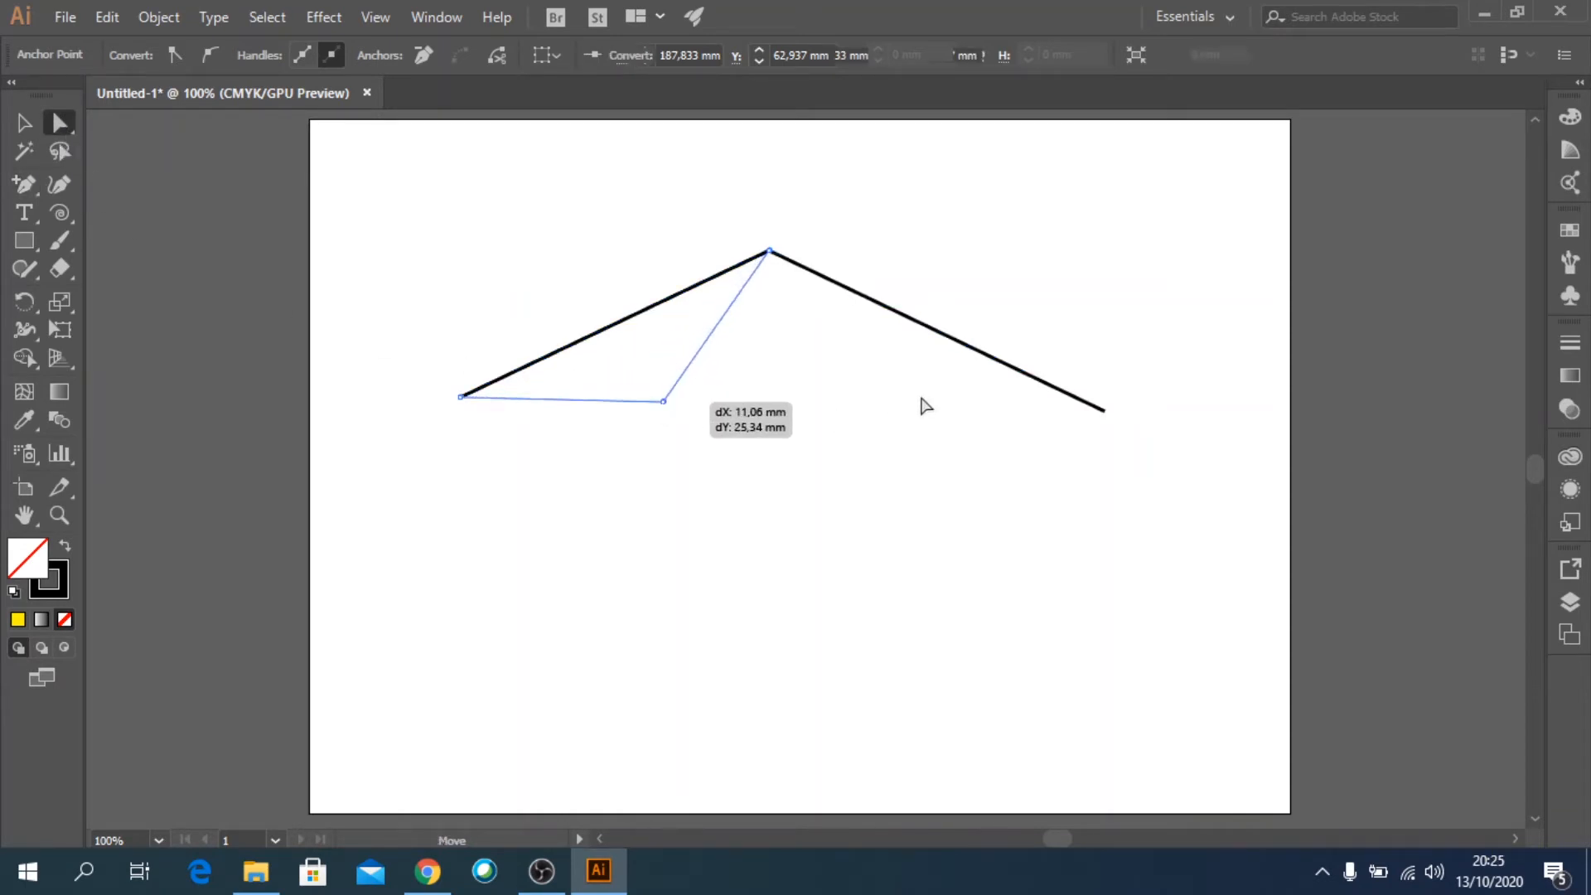
left_click_drag(926, 332, 886, 349)
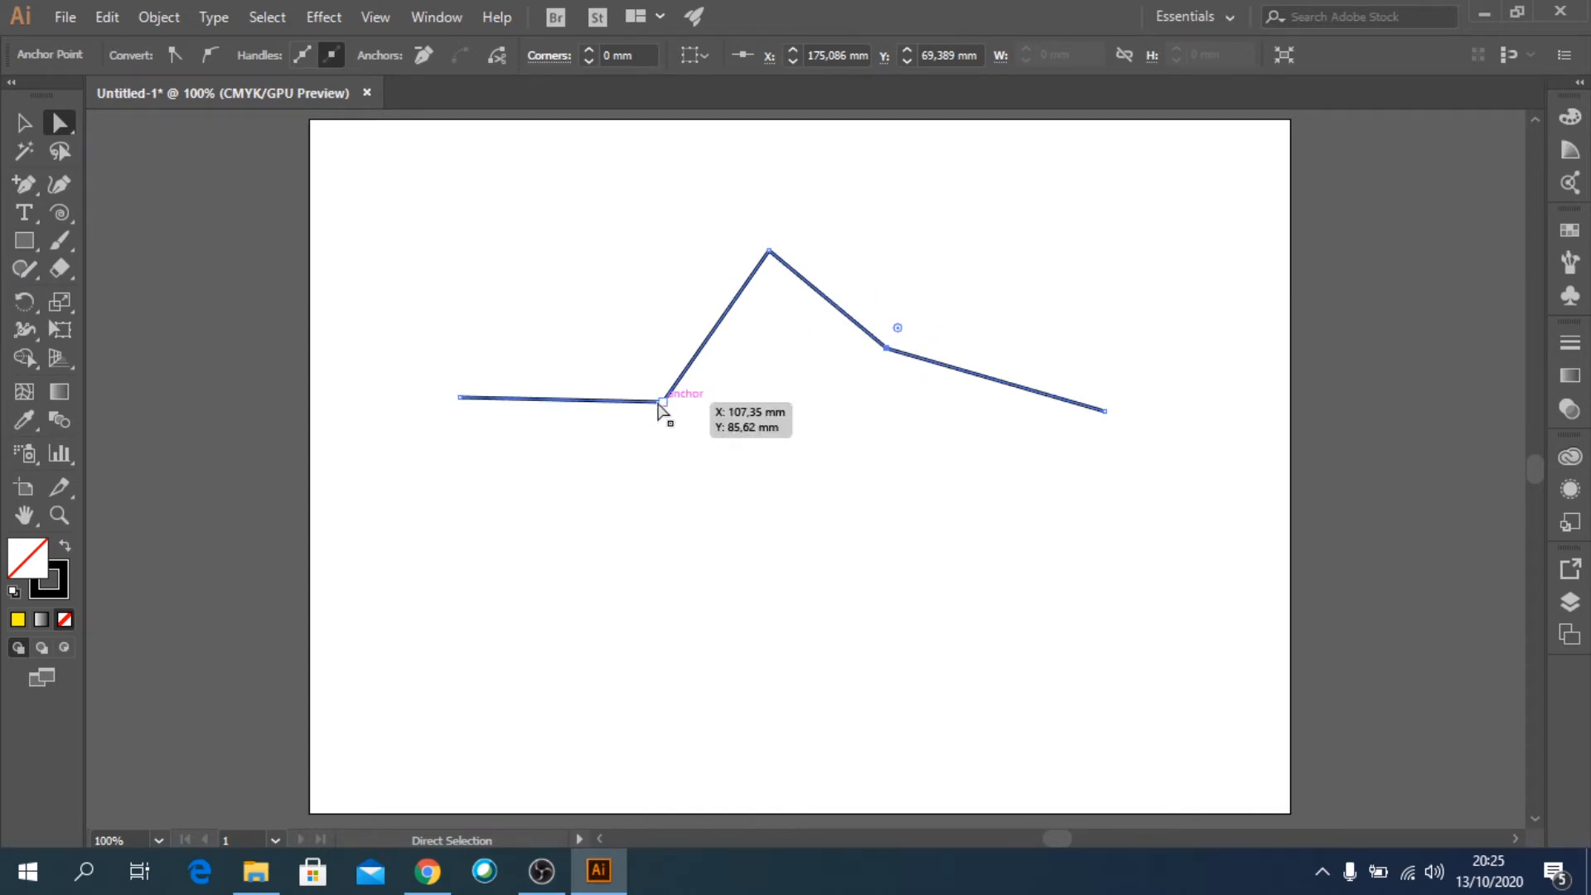
Remove the two added anchors and the apex anchor with the Delete Anchor Point tool, leaving a single straight segment.
left_click(31, 186)
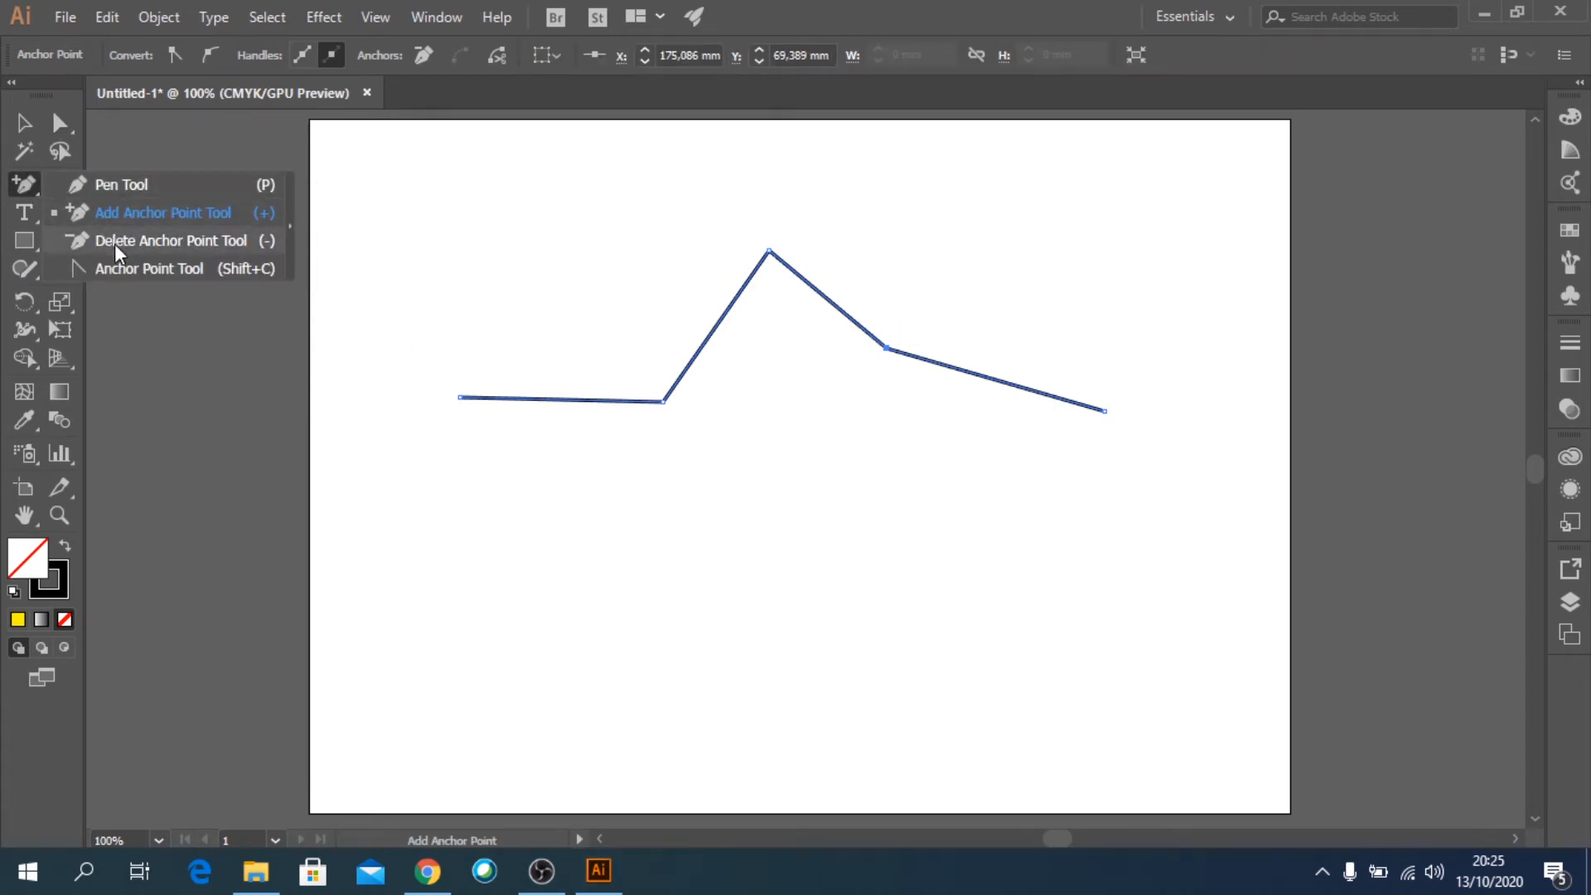
left_click(114, 244)
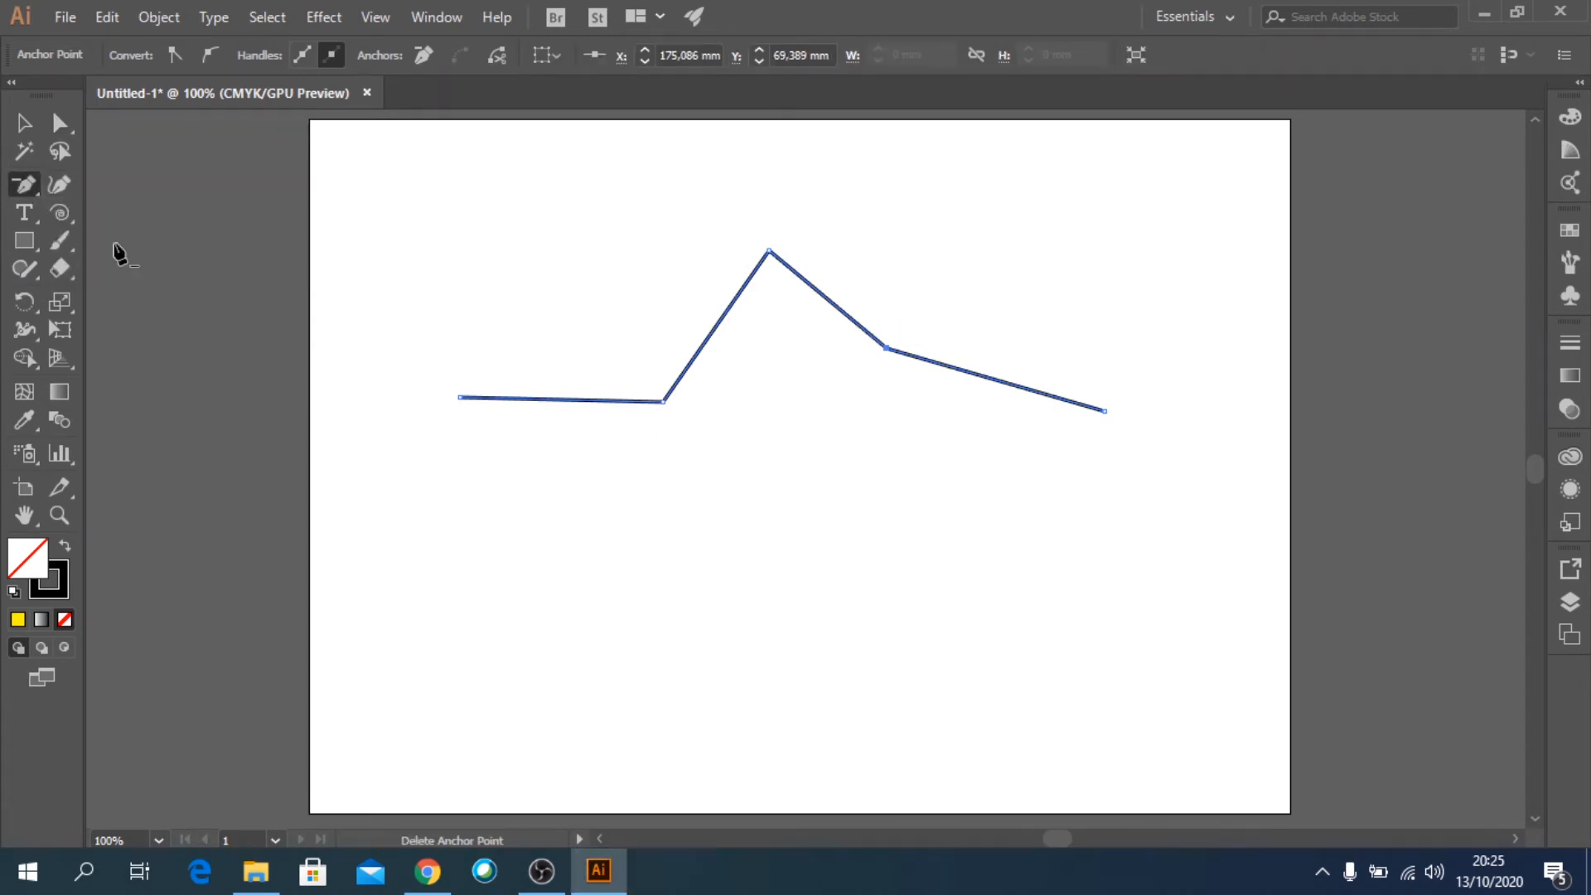
left_click(665, 402)
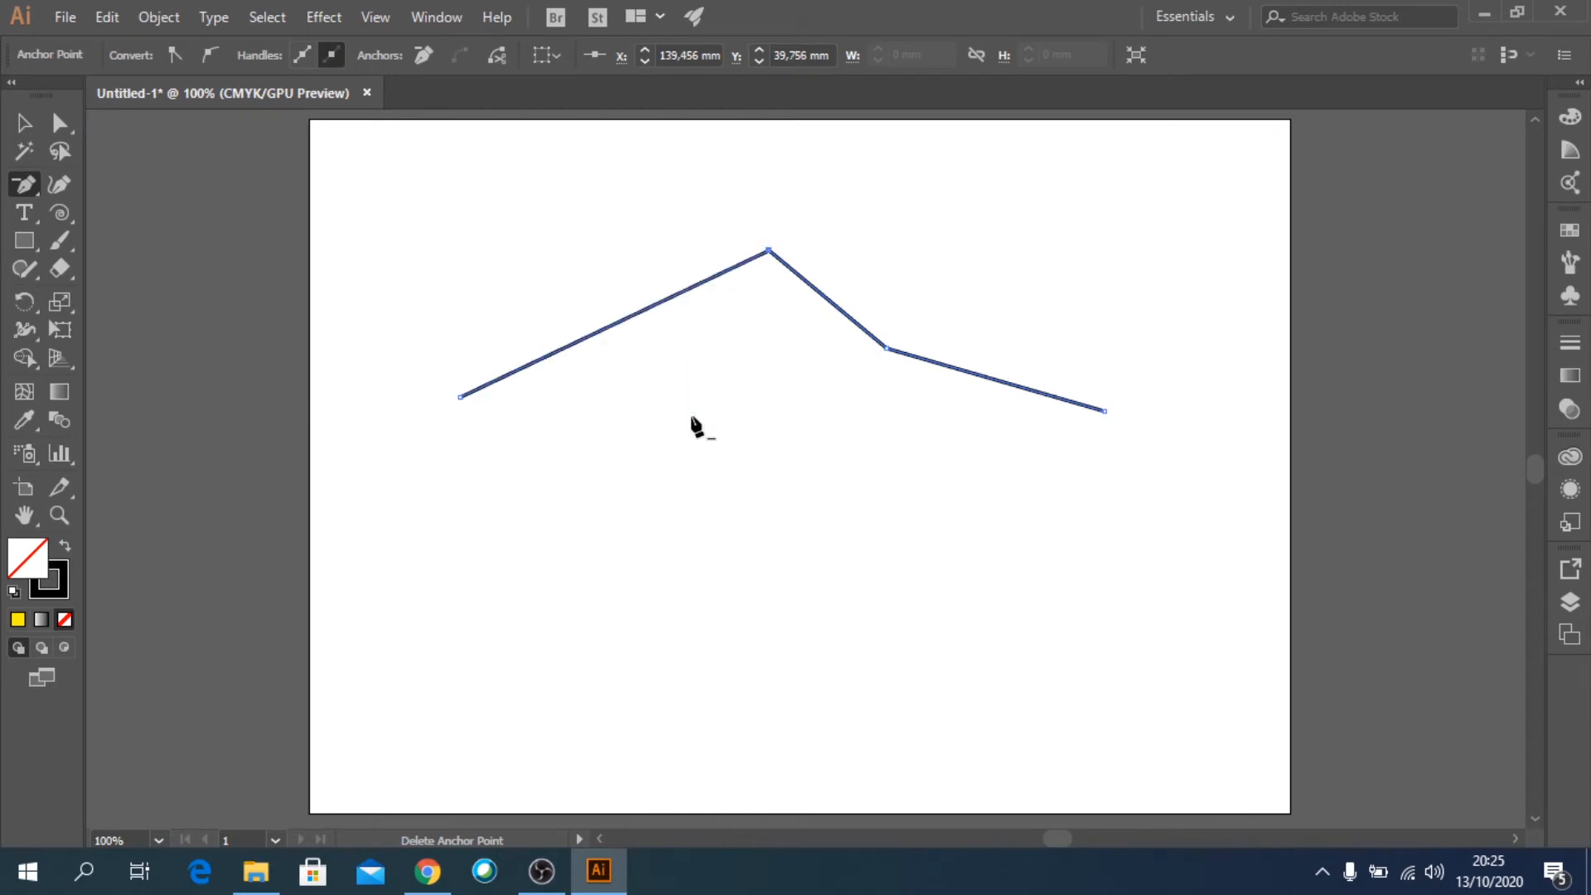
left_click(887, 348)
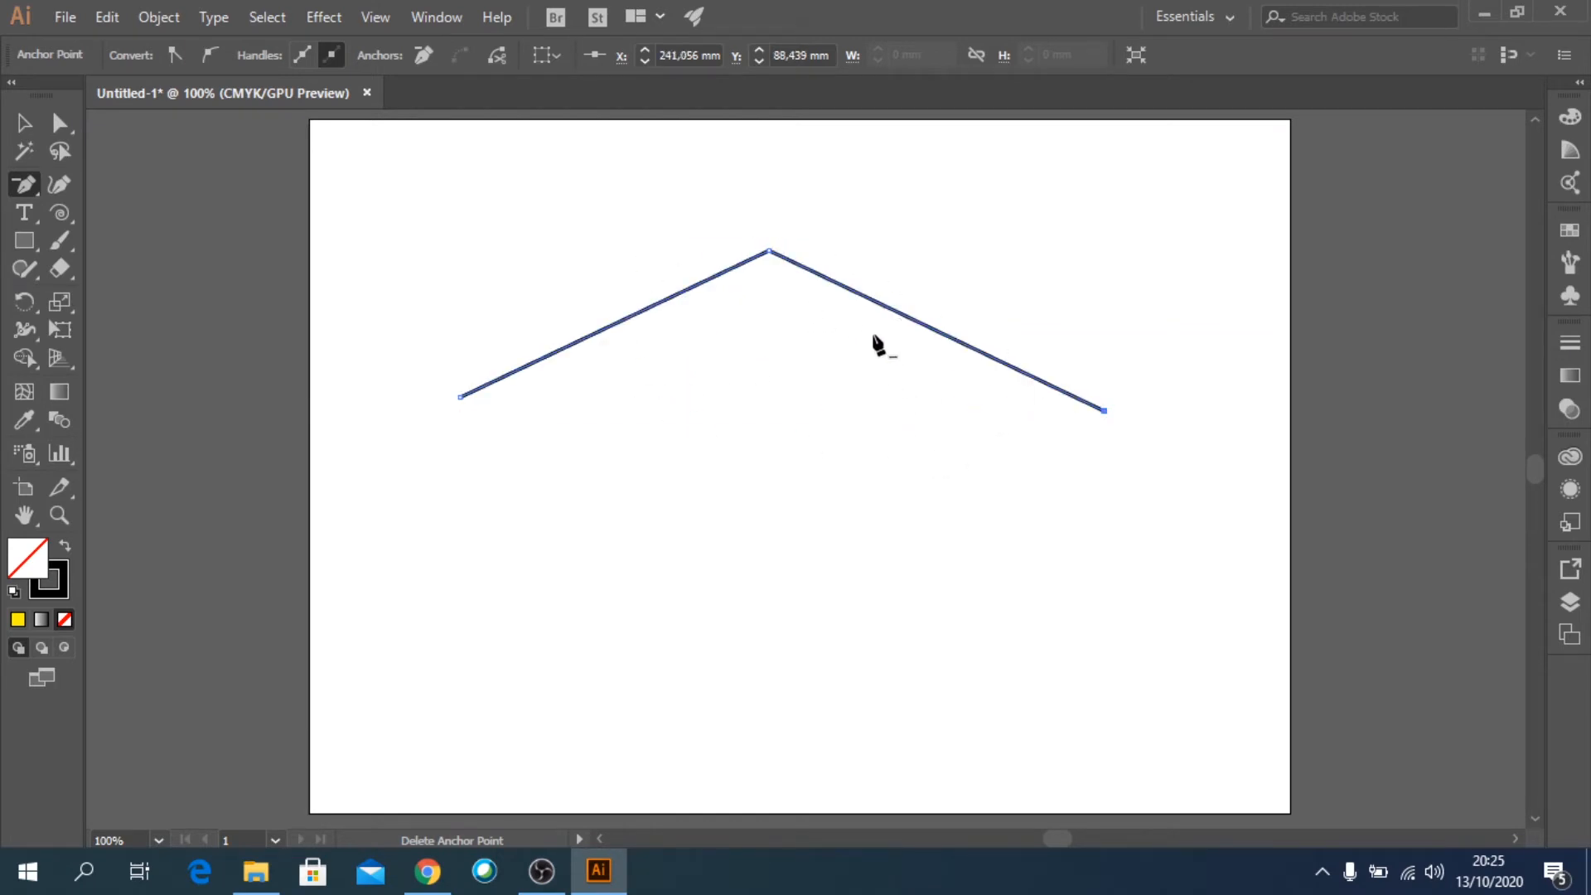
left_click(768, 251)
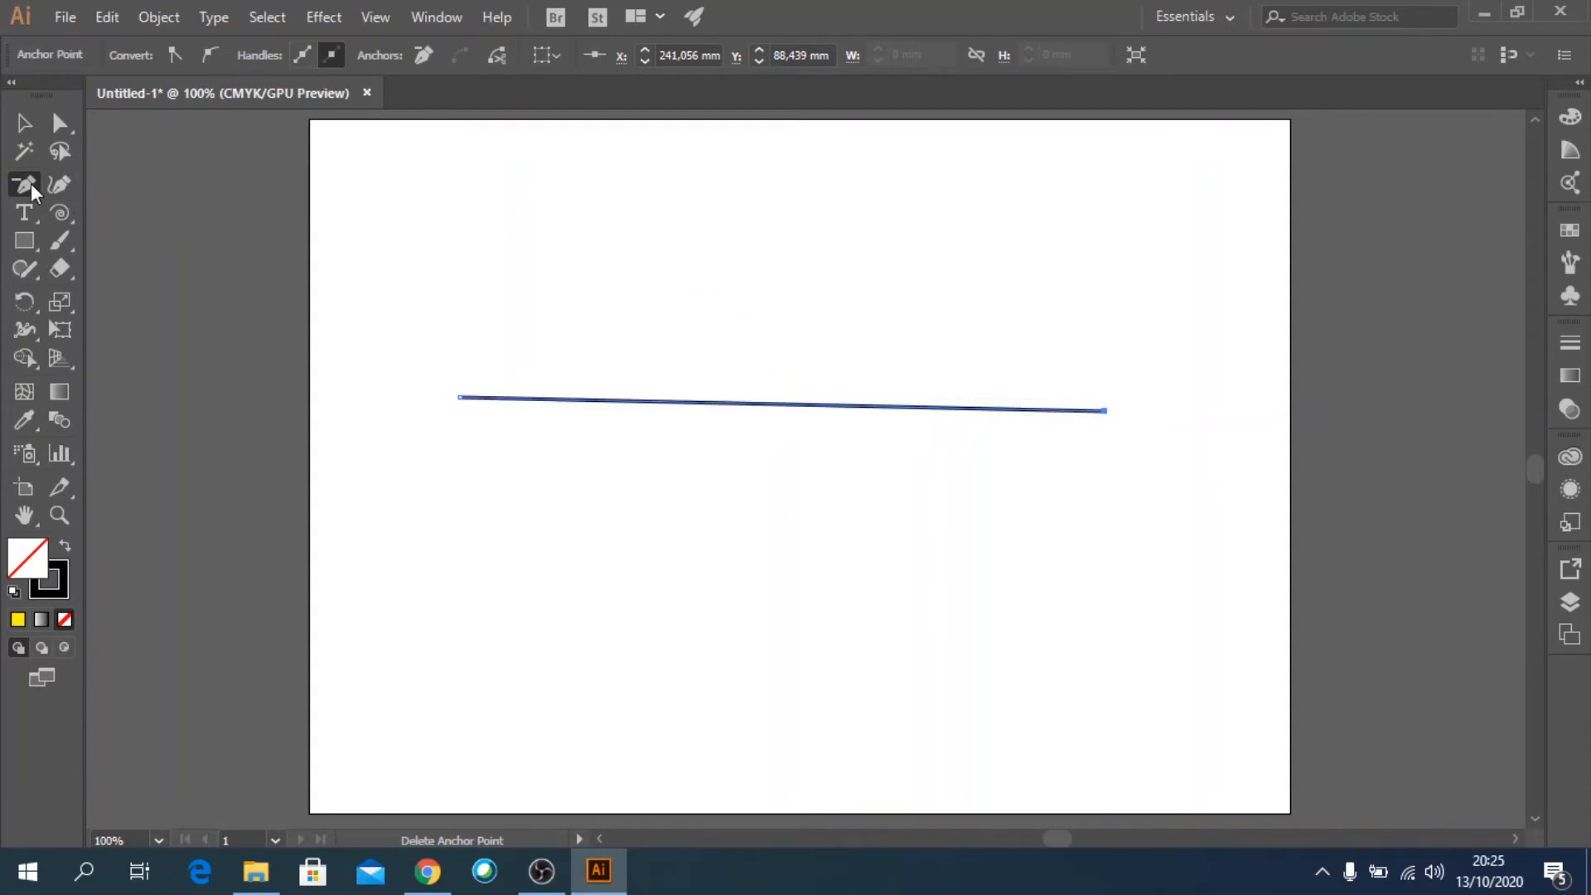
Add an anchor mid-line, raise it to about X 144, Y 25 mm as a peak, and level the left endpoint with the right one.
left_click_drag(31, 182, 103, 211)
left_click(773, 404)
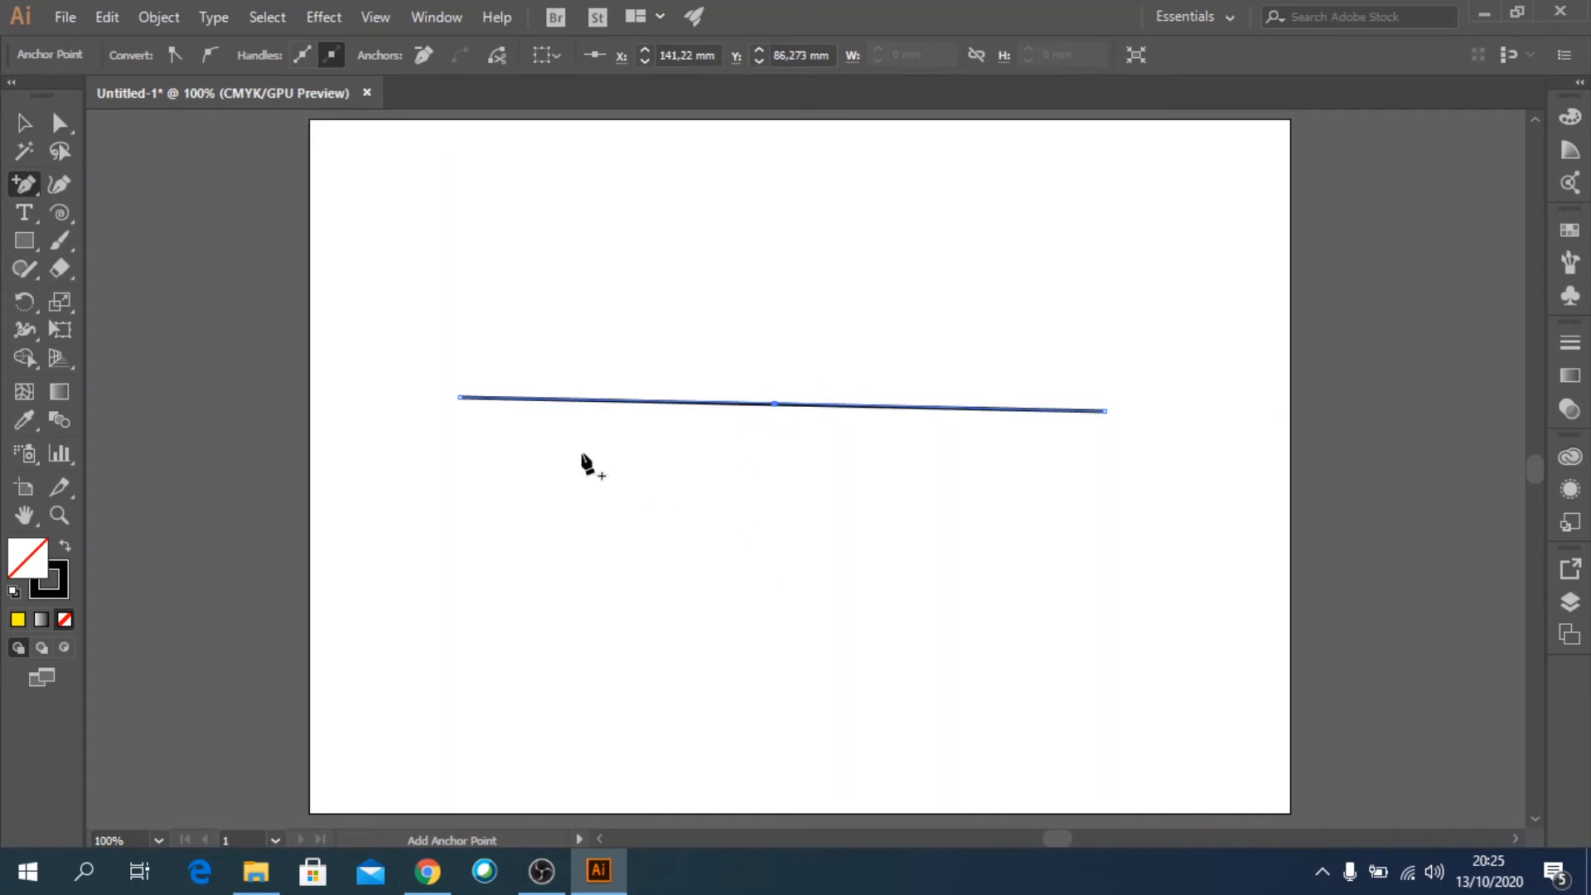
left_click(72, 131)
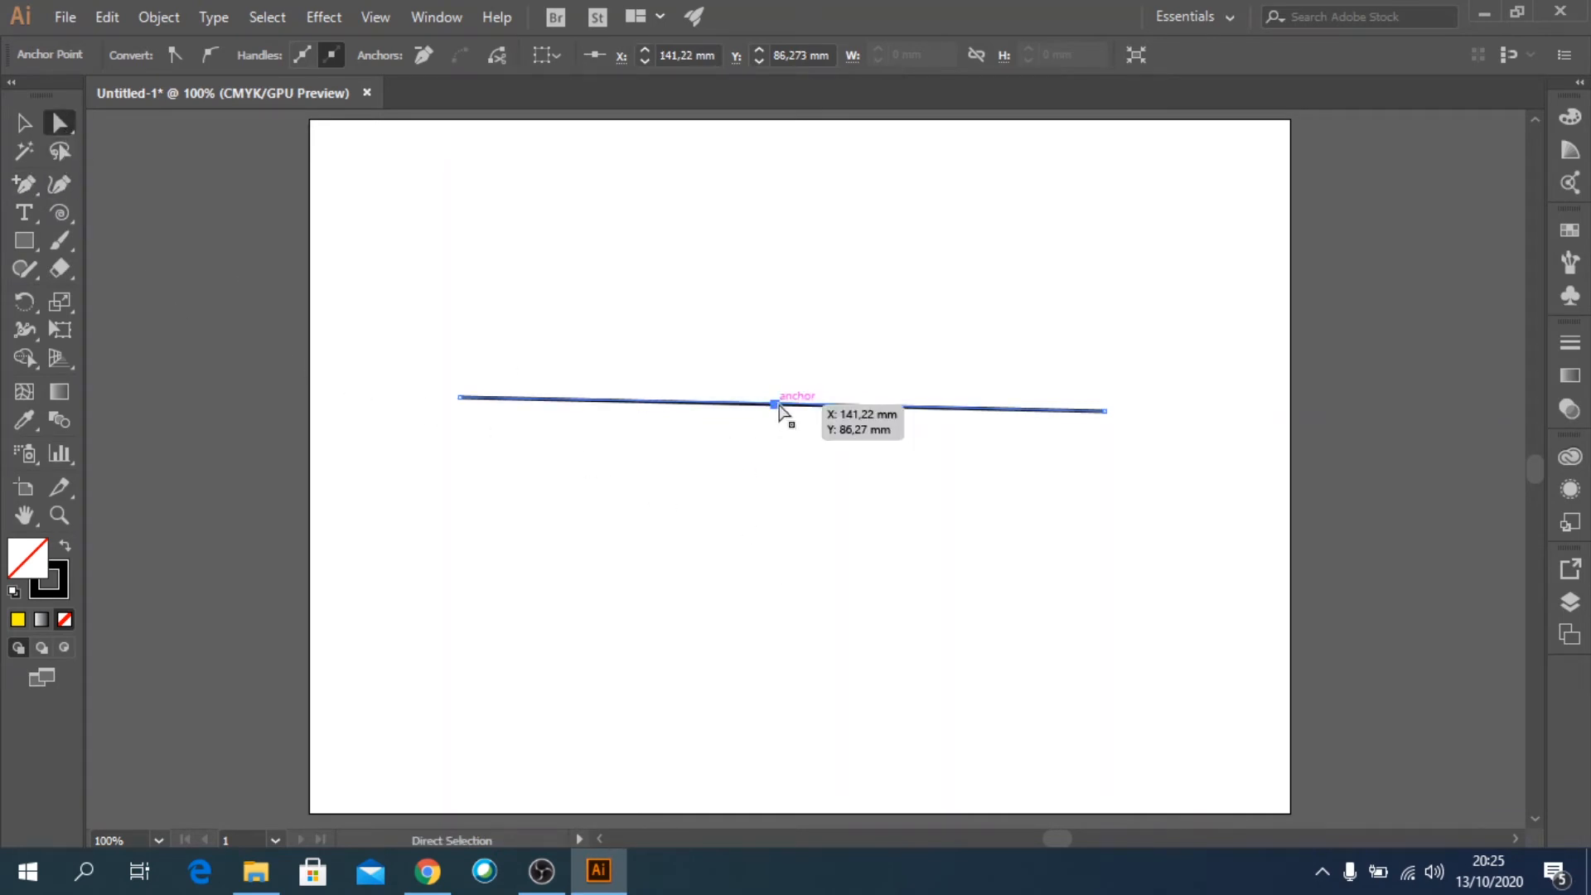
left_click_drag(775, 404, 783, 200)
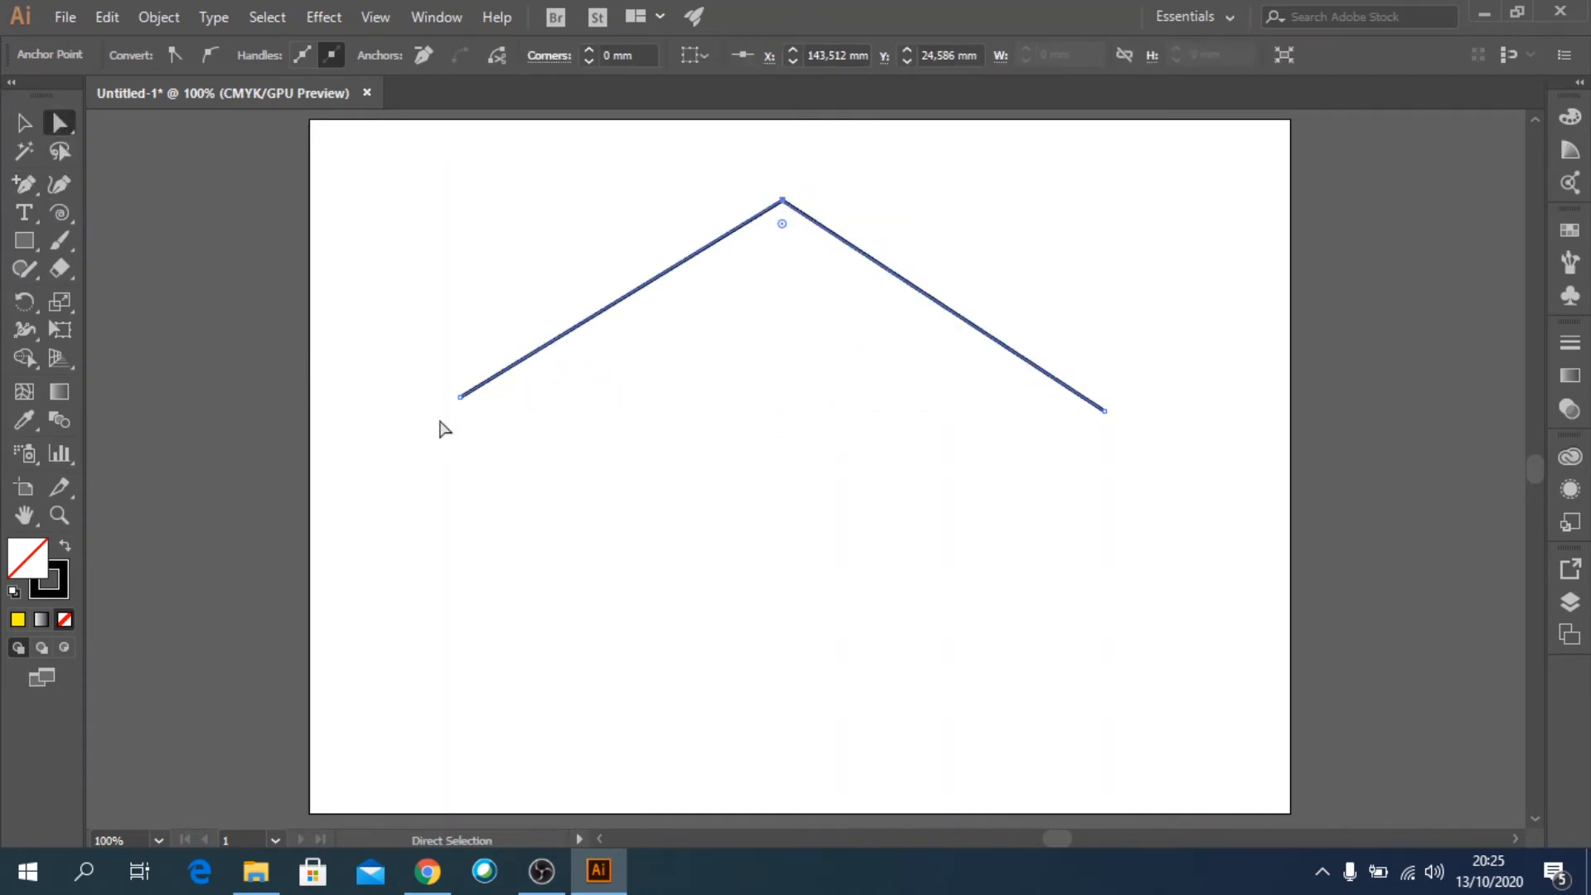
mouse_move(462, 399)
left_mouse_down()
mouse_move(466, 431)
mouse_move(465, 411)
left_mouse_up()
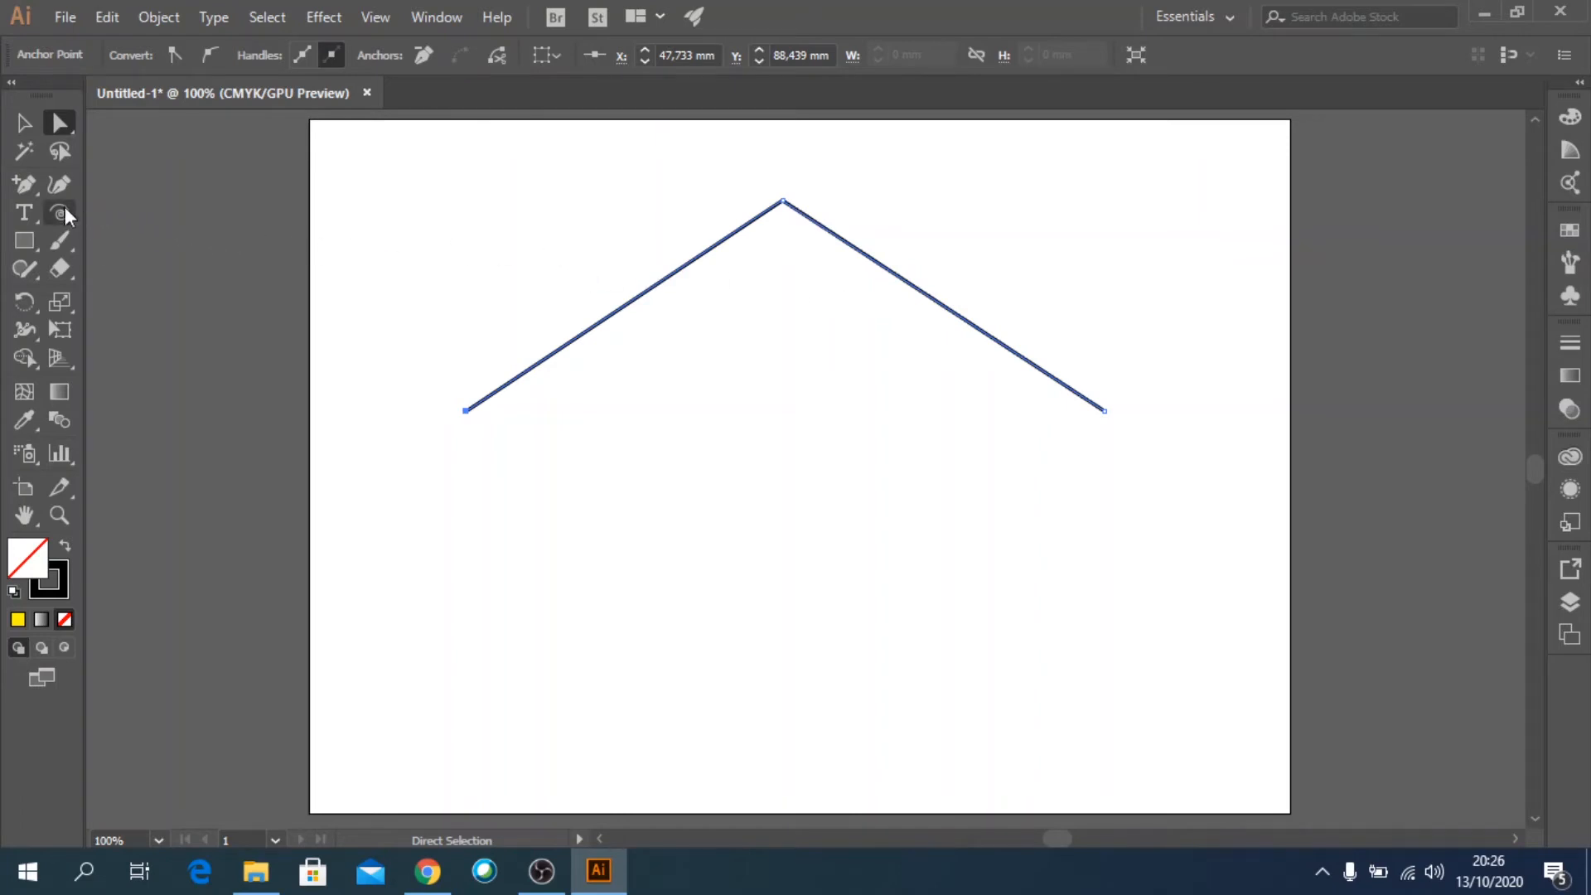
Curve the path with the Anchor Point tool by pulling handles from the apex and right endpoint and swinging the apex's left handle down to the right.
left_click_drag(33, 191, 119, 268)
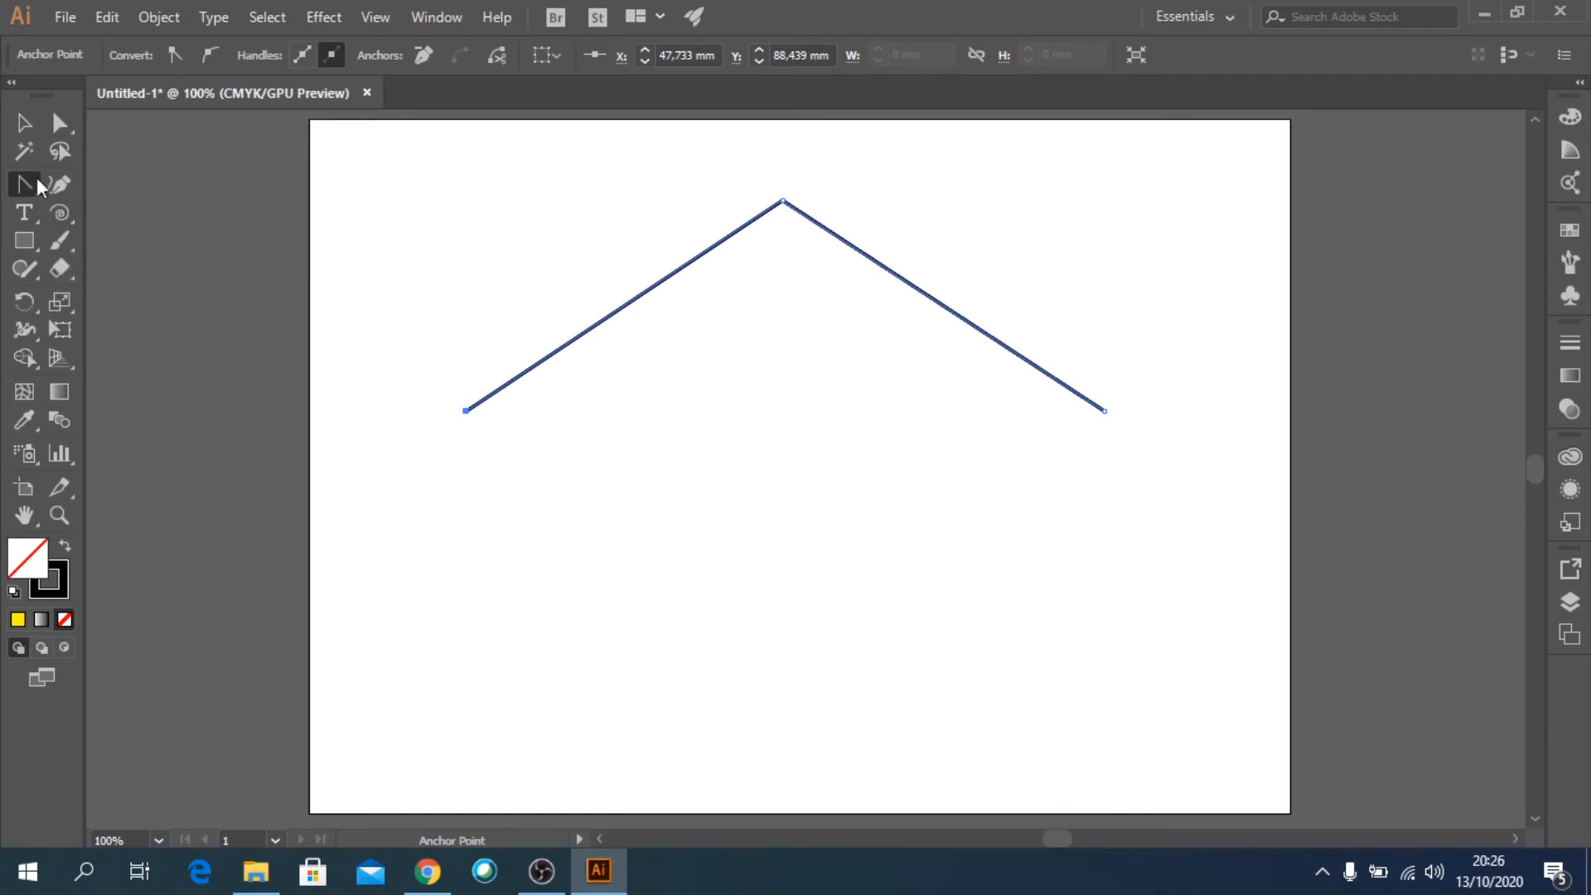
left_click_drag(784, 202, 1027, 199)
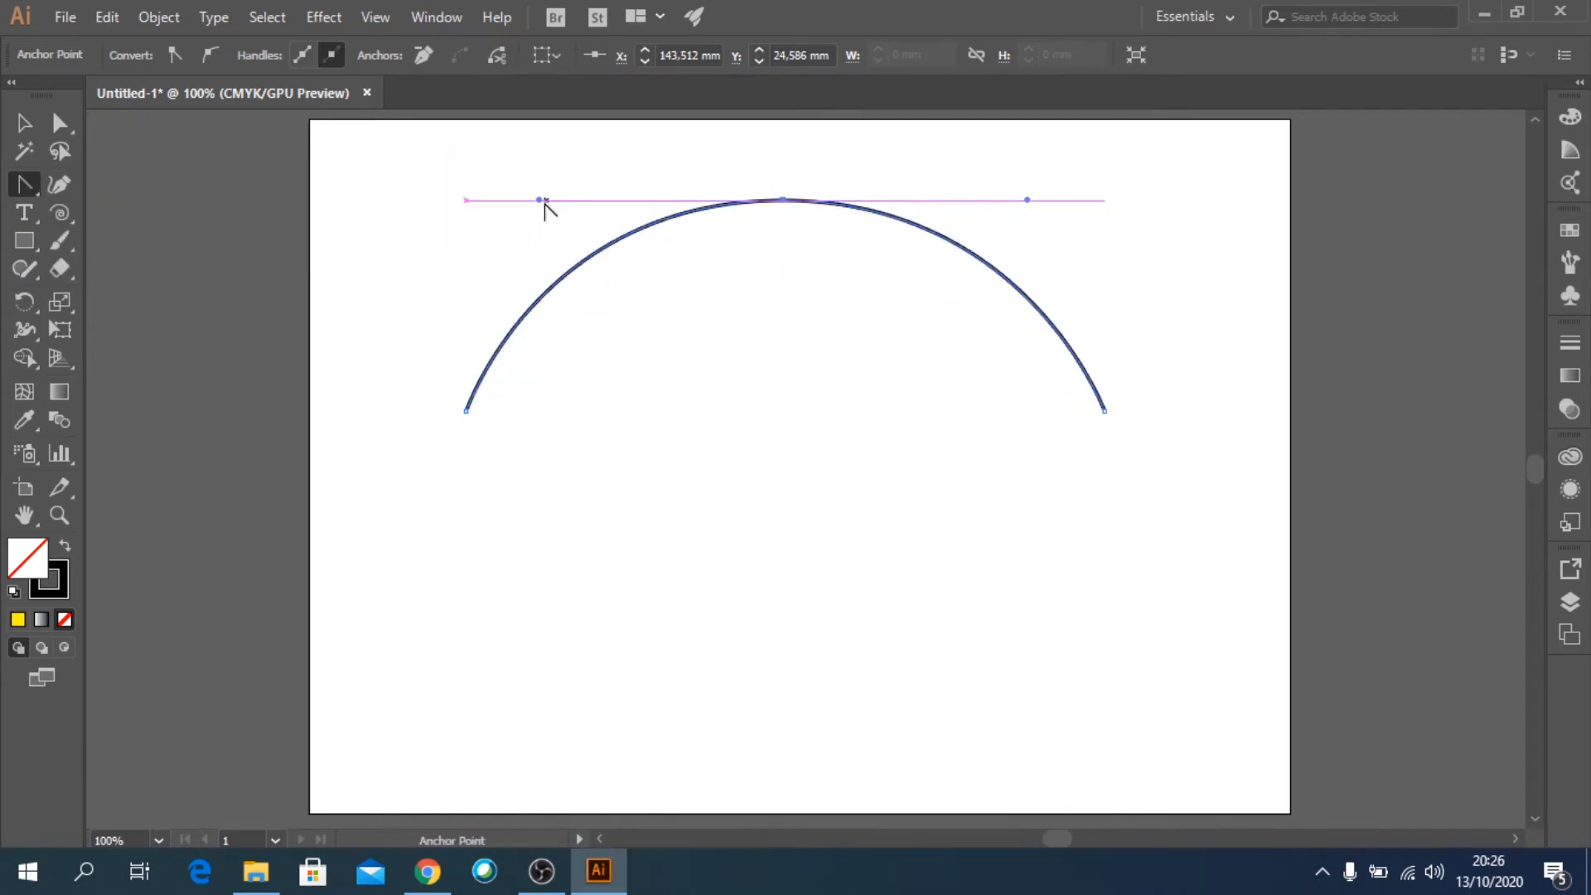
left_click_drag(539, 202, 969, 390)
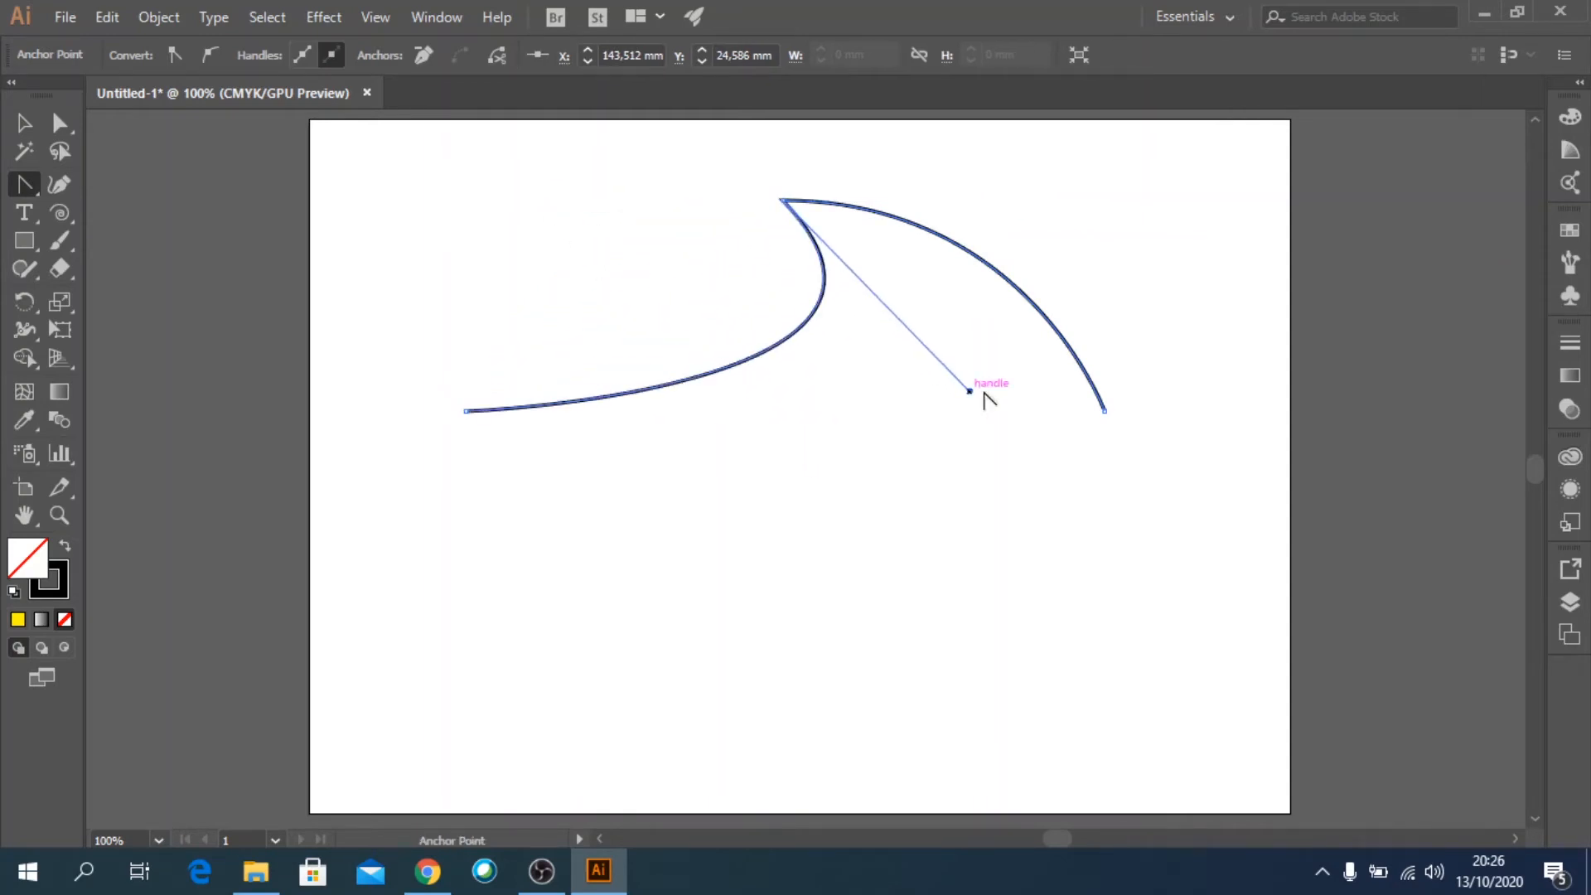
left_click_drag(1107, 413, 1242, 405)
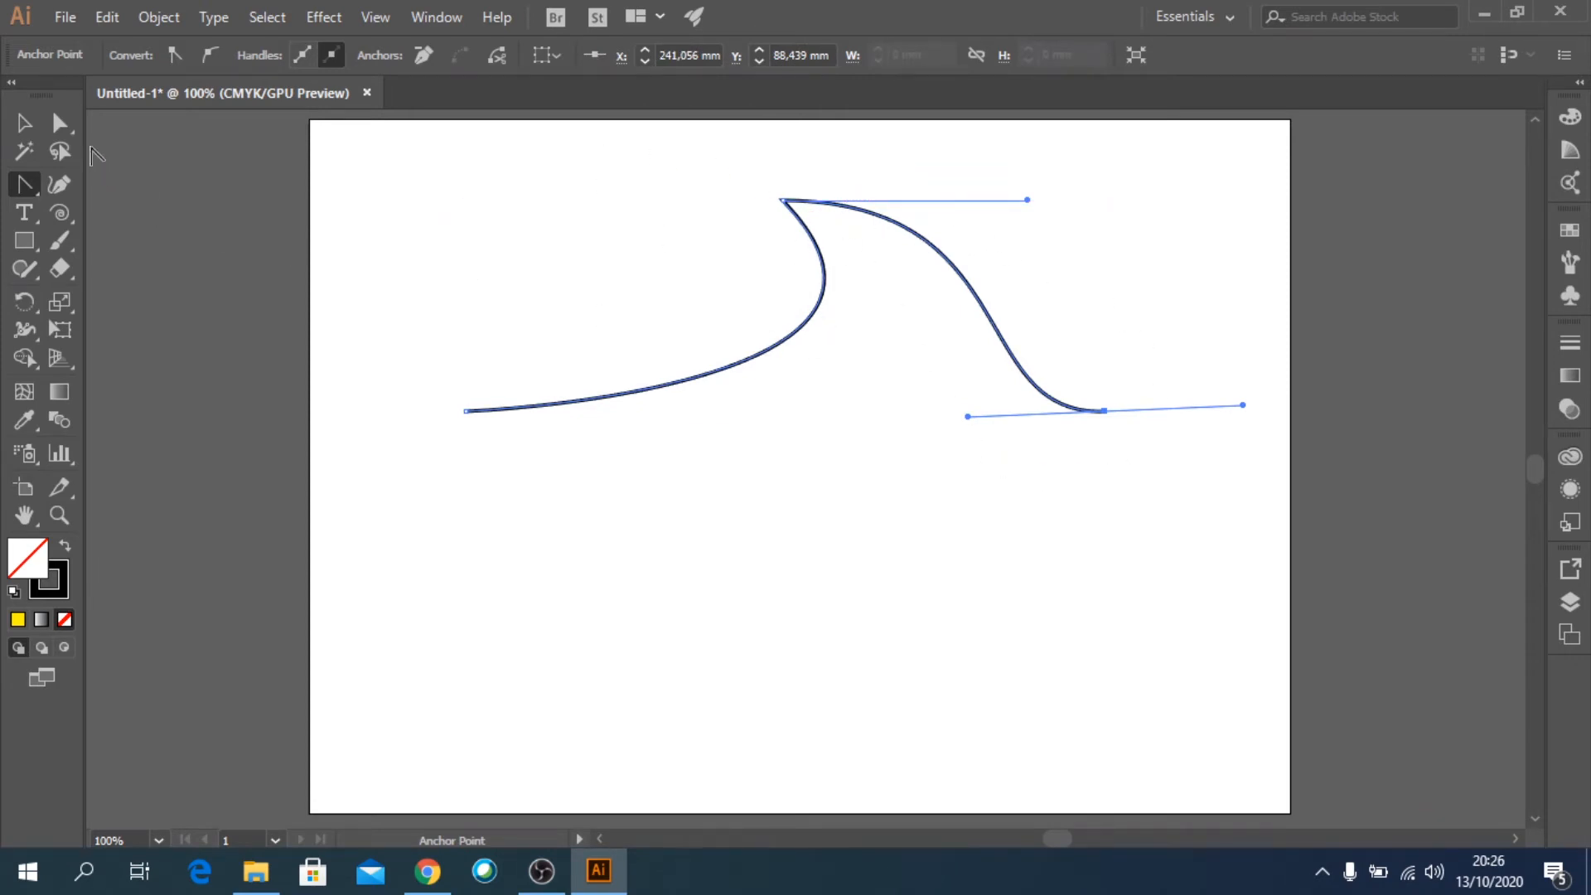
Reshape the curve with Direct Selection, adjusting its handles and moving the apex to about X 128, Y 43 mm and the right endpoint up and outward.
left_click(59, 127)
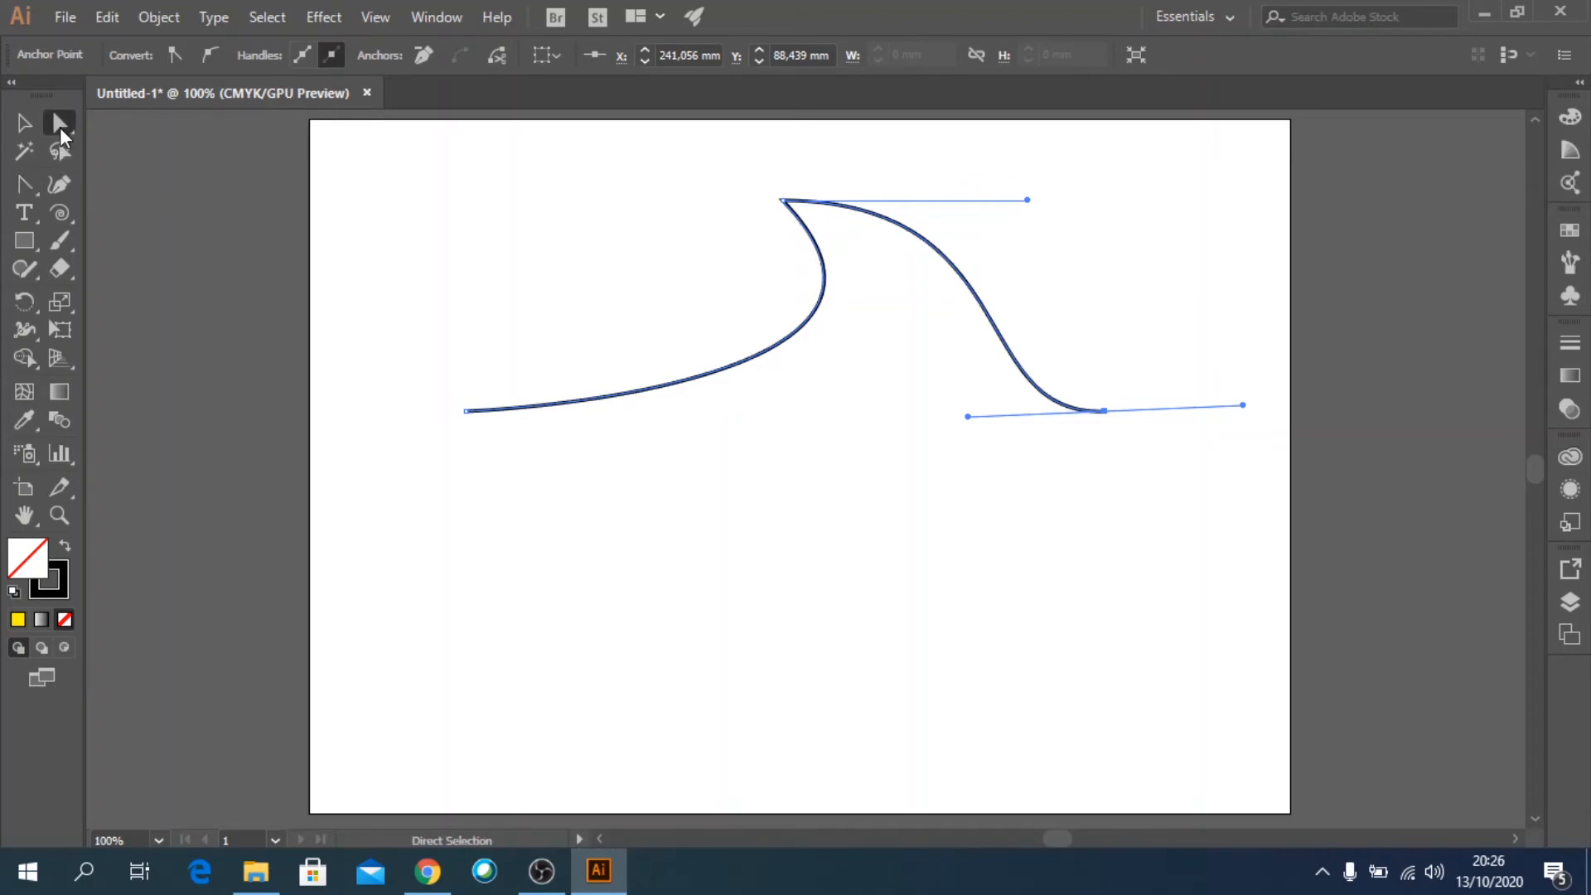
left_click_drag(783, 201, 751, 242)
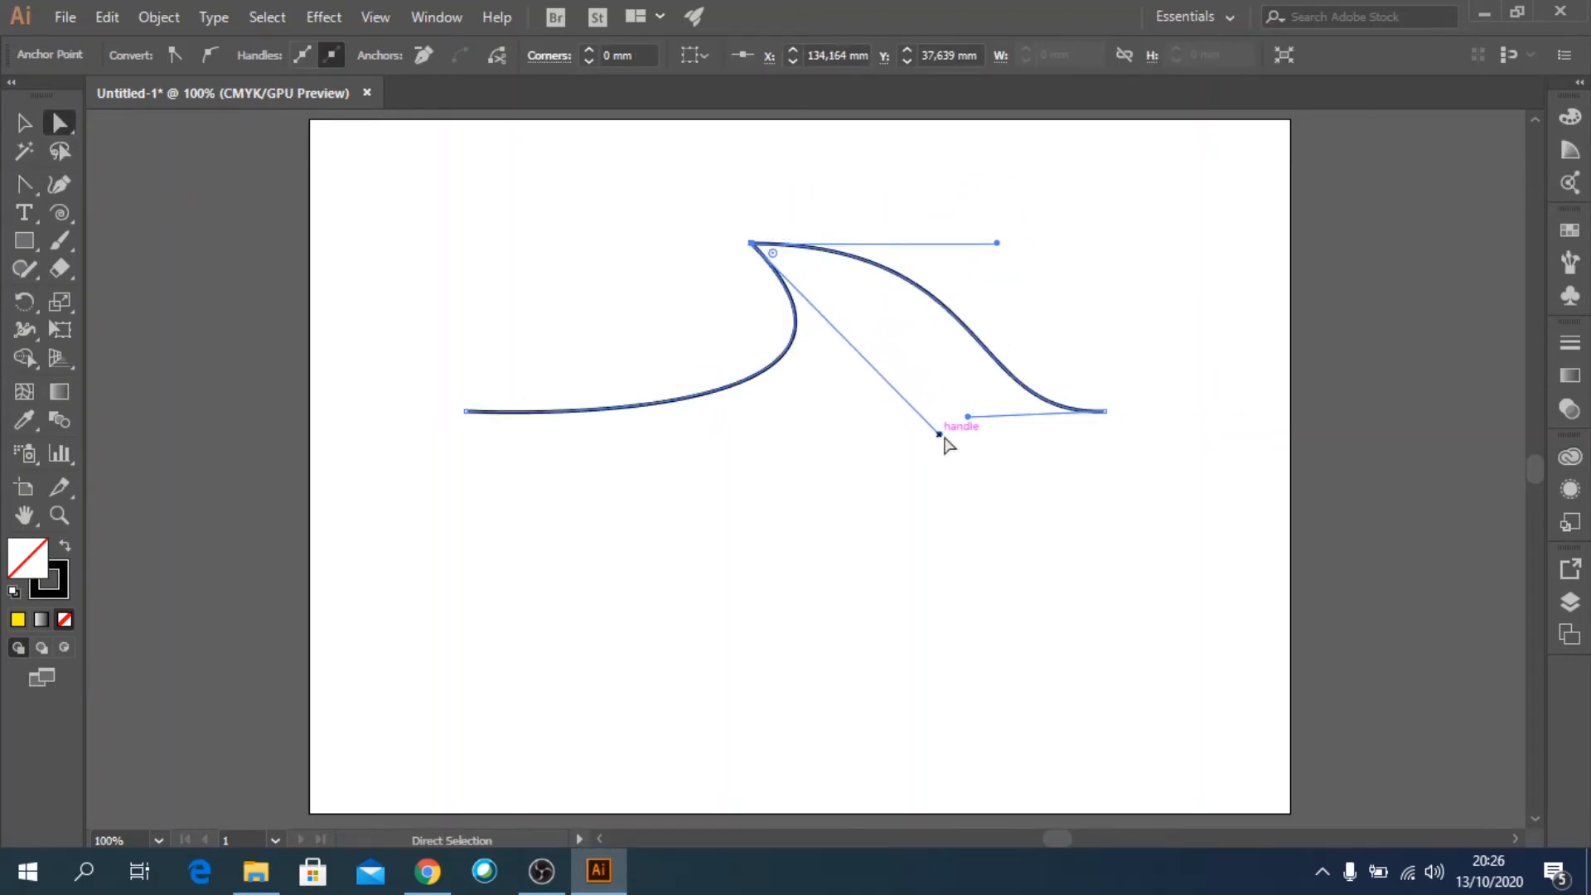
mouse_move(940, 435)
left_mouse_down()
mouse_move(977, 370)
mouse_move(939, 420)
left_mouse_up()
left_click_drag(1106, 412, 1176, 362)
left_click_drag(1037, 367, 912, 402)
left_click_drag(998, 244, 1017, 167)
left_click_drag(752, 243, 732, 269)
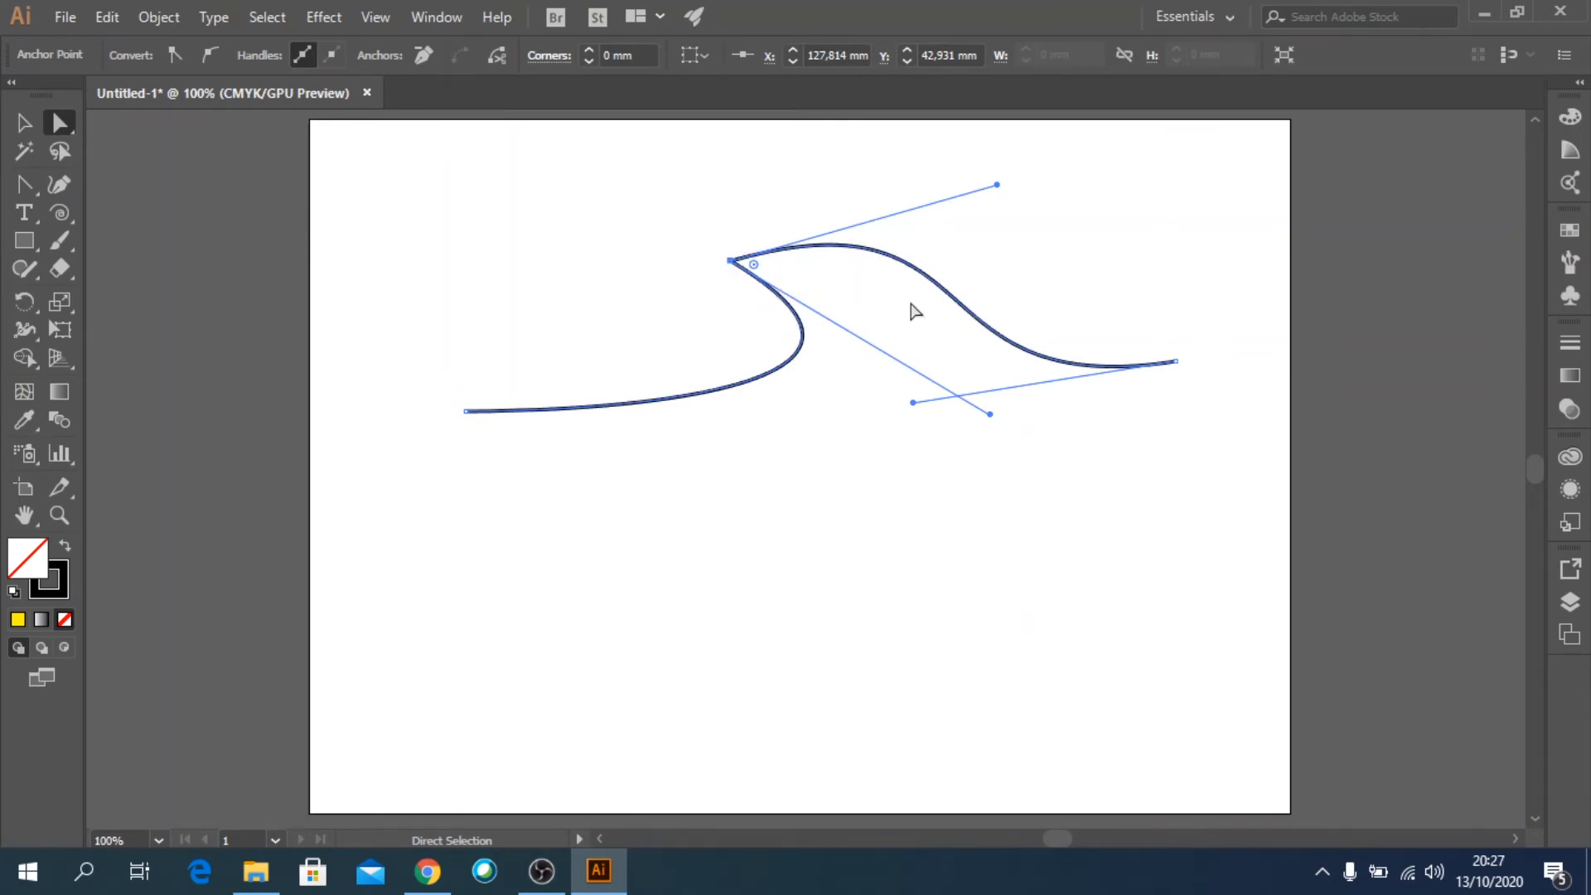
Convert the apex and right endpoint to corner points with the Anchor Point tool, and pull new curve handles out of the apex.
left_click(25, 185)
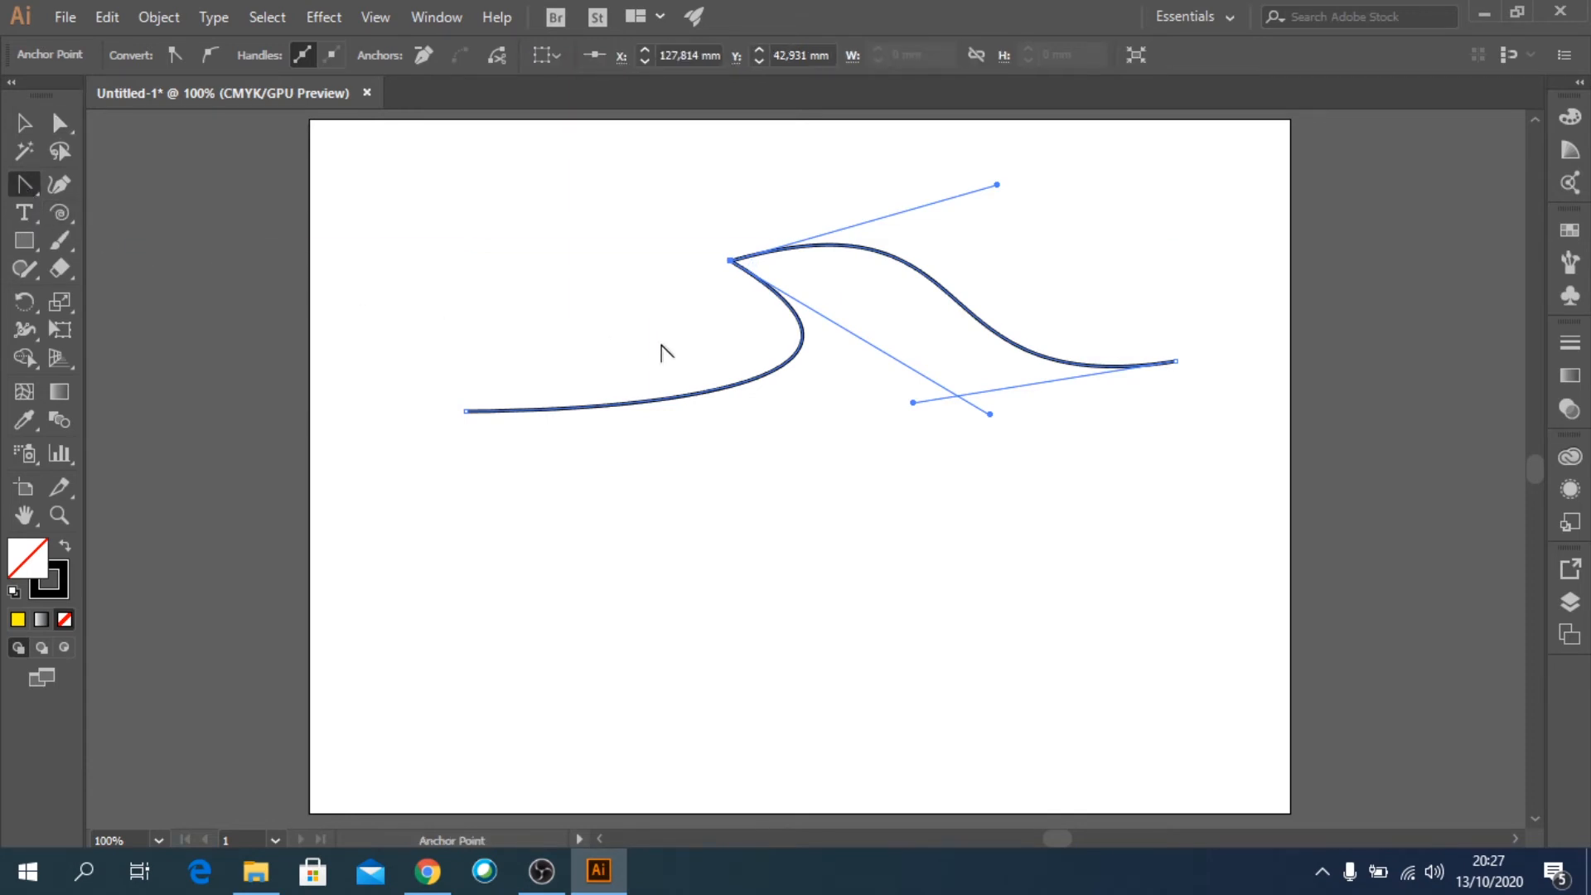
left_click(729, 260)
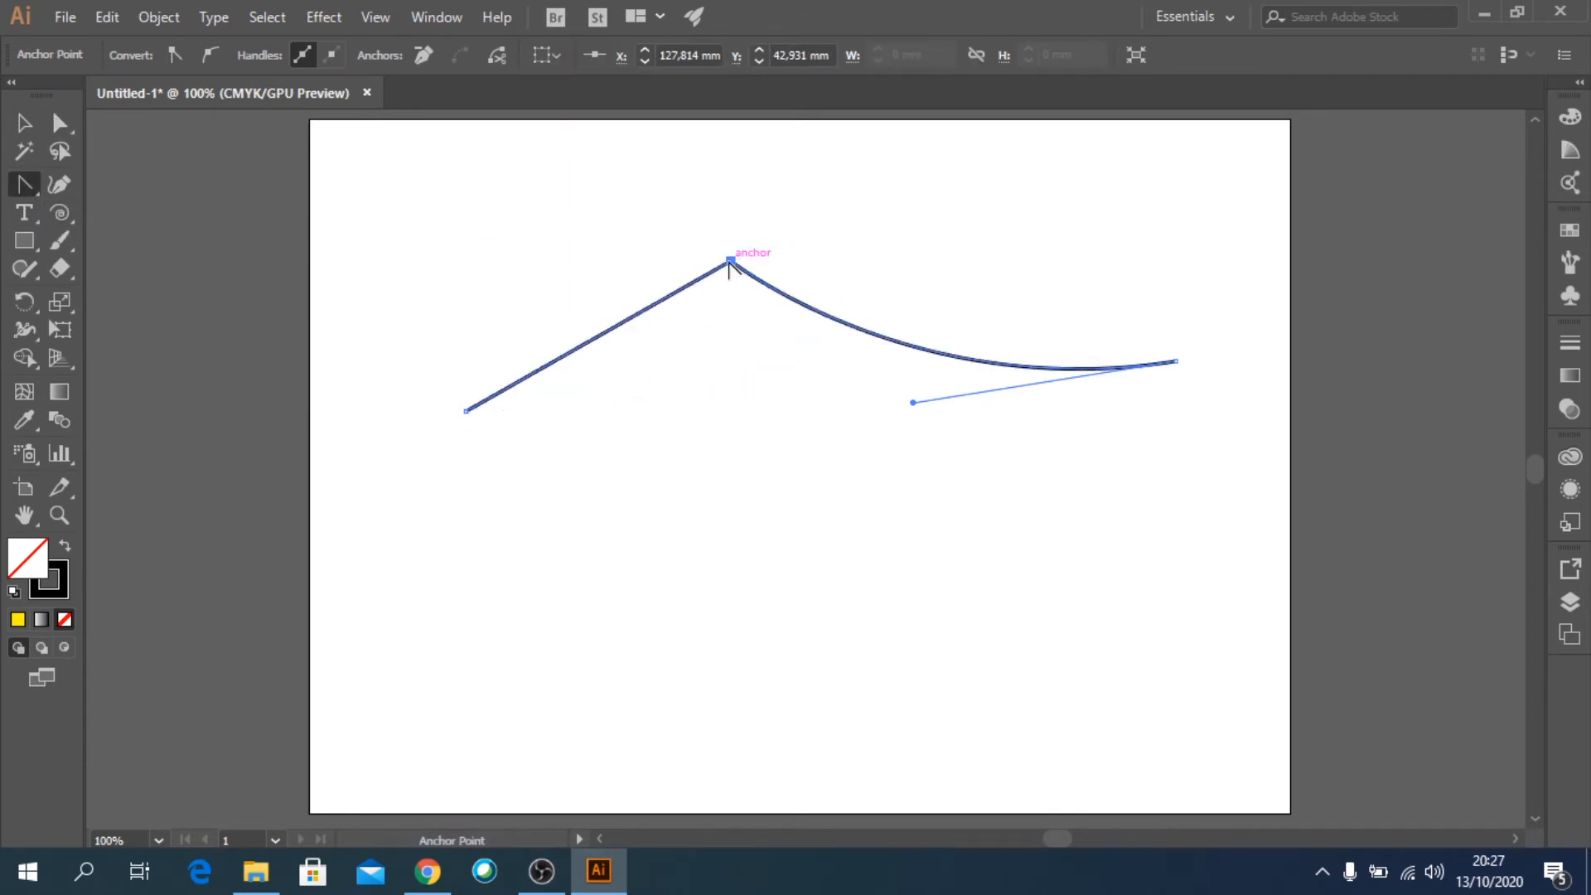
left_click(1177, 361)
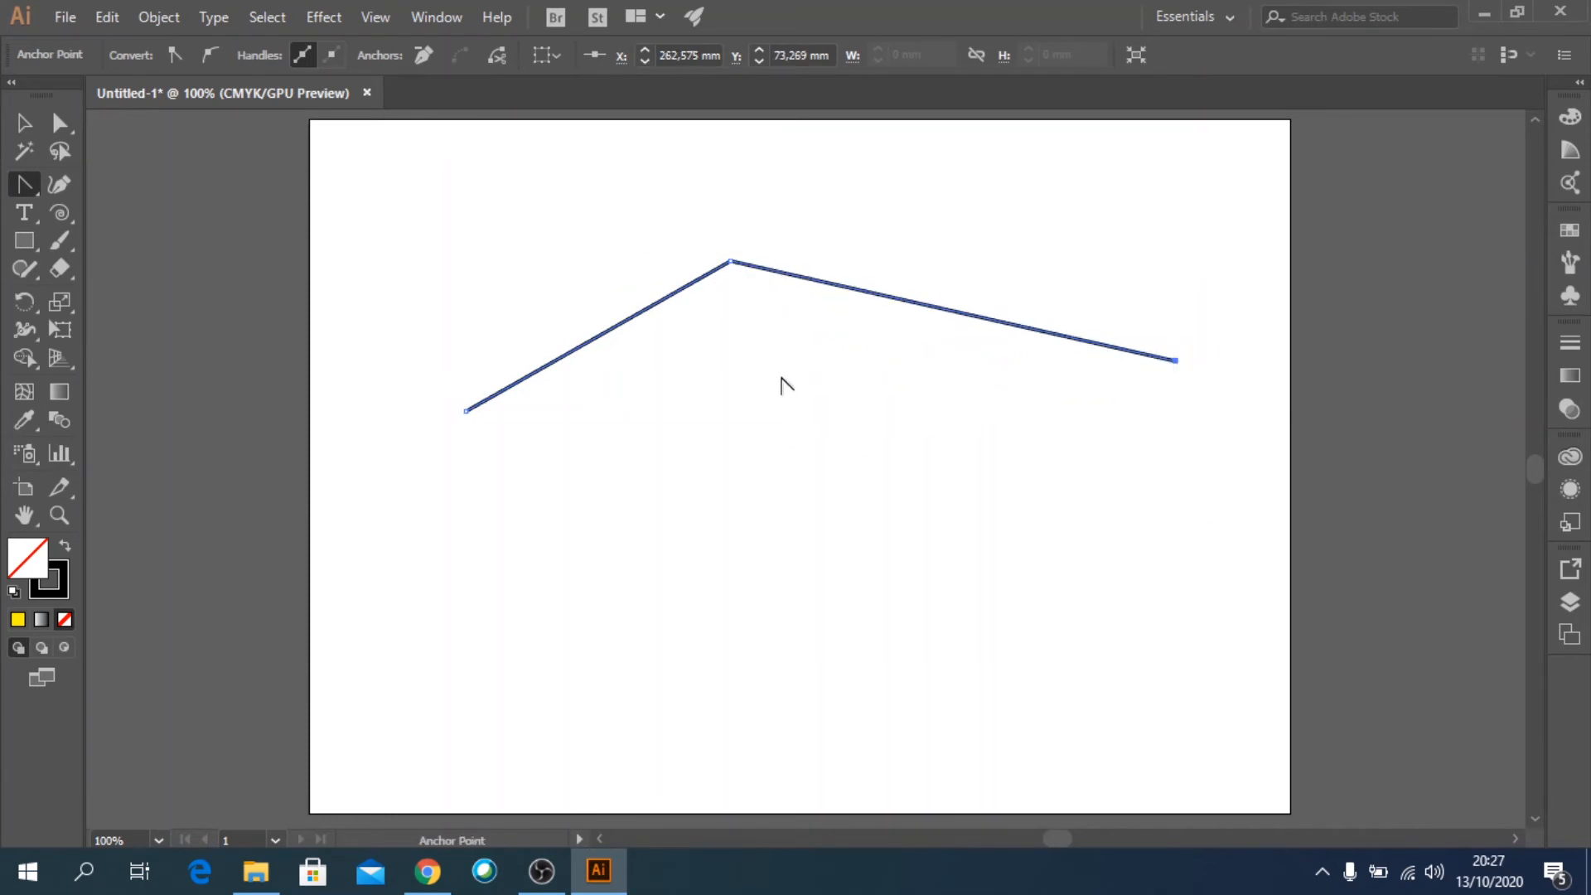
left_click_drag(729, 262, 874, 192)
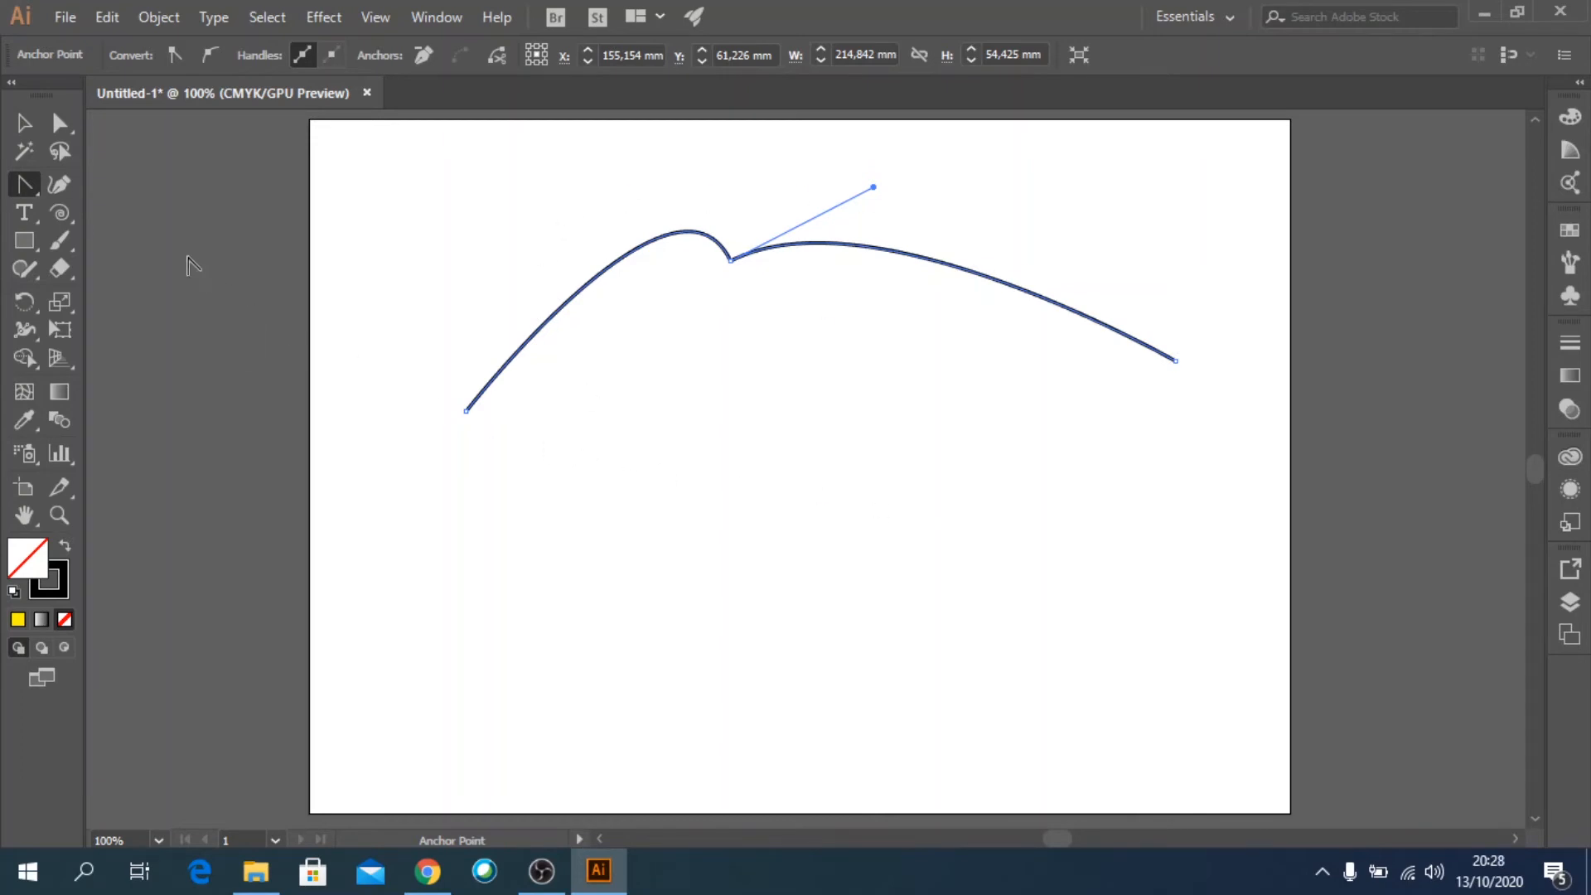
Delete both pieces of the curved path from the artboard.
left_click(24, 129)
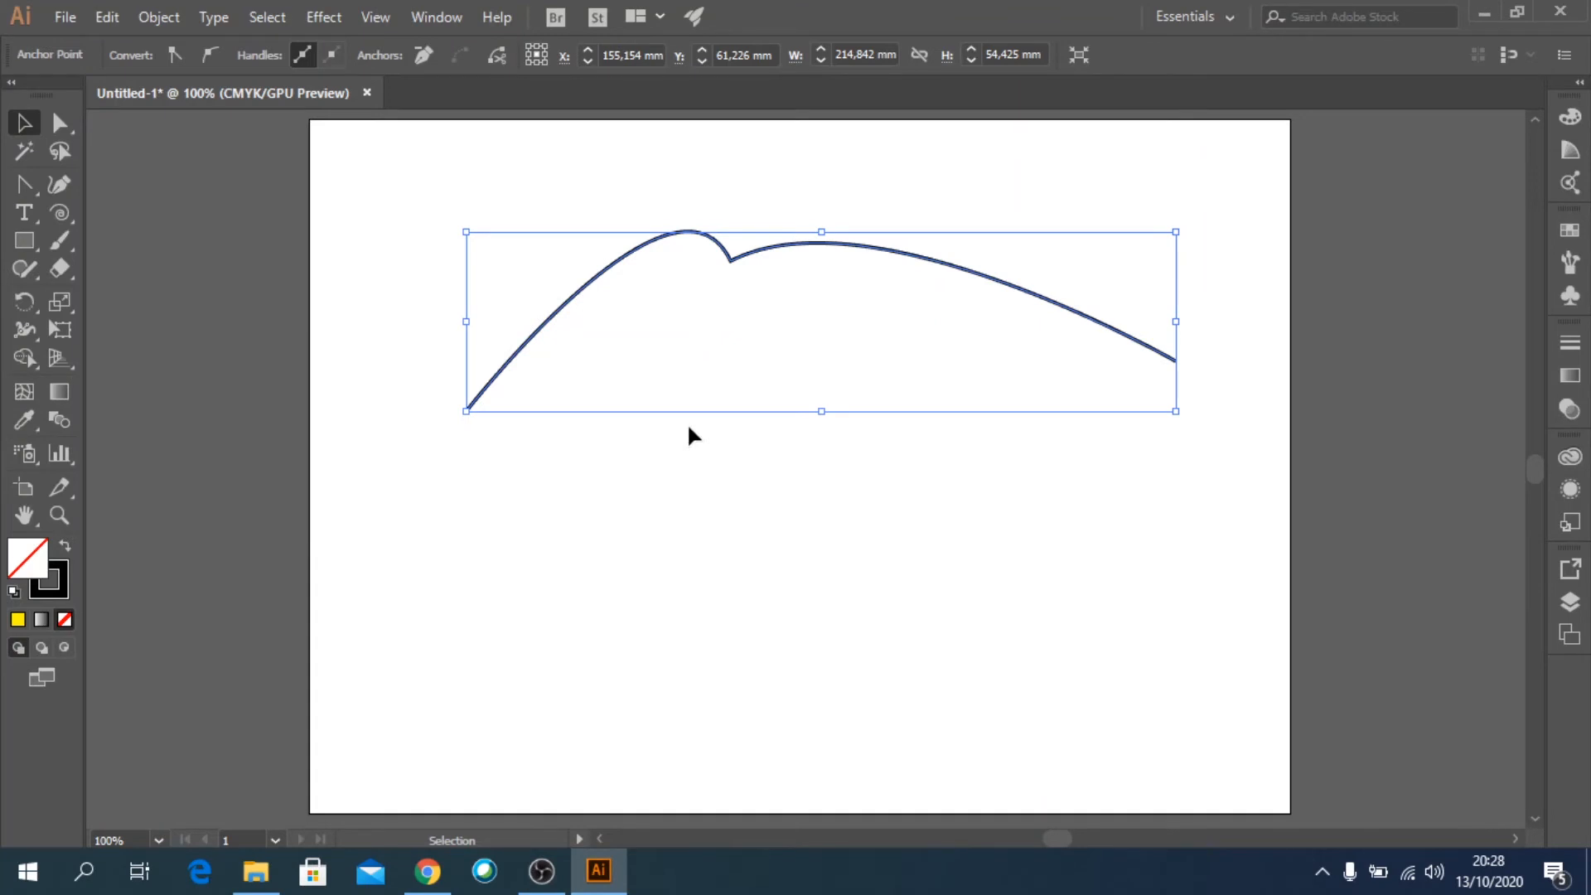
key("ctrl+z")
left_click(631, 489)
left_click_drag(444, 247, 831, 536)
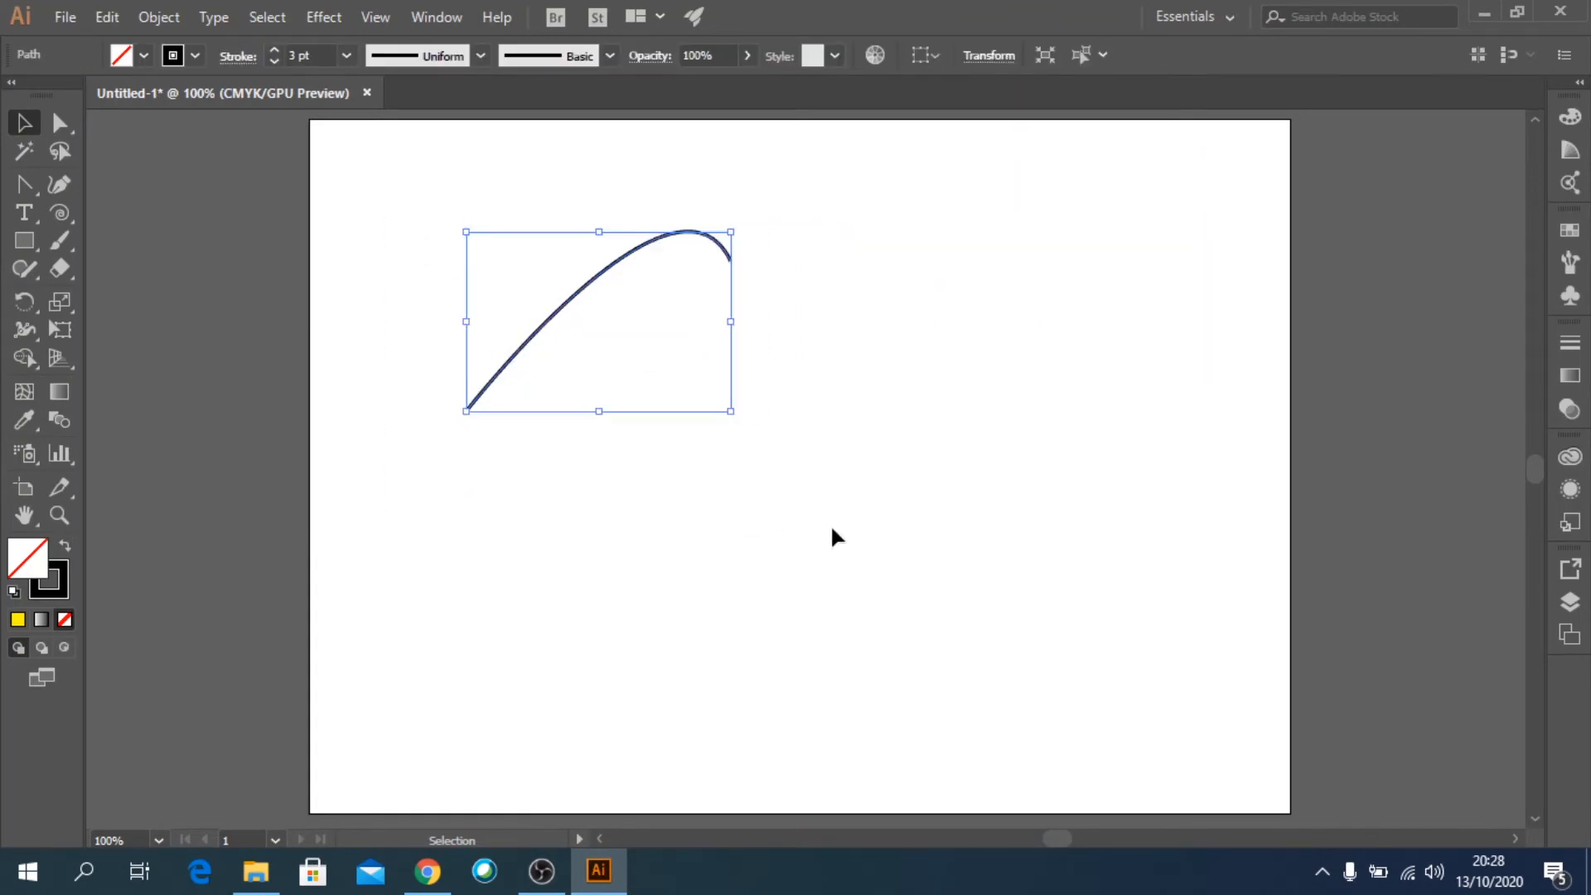
key("Delete")
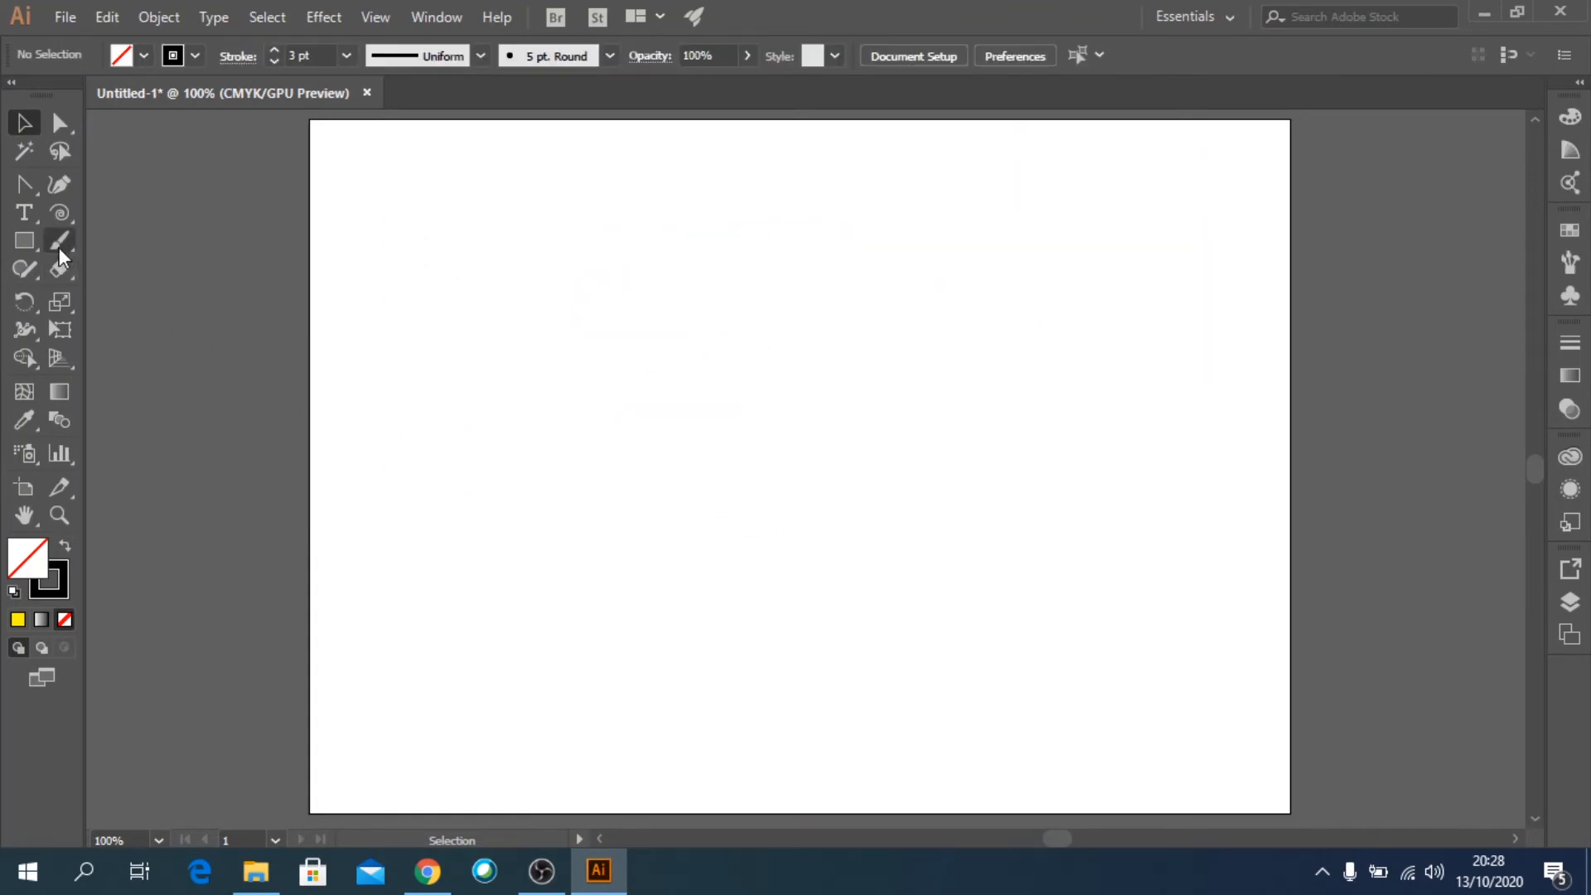
Draw a zigzag face profile of straight segments with the Pen tool, from the neck up through chin and lips to the nose tip.
left_click(29, 187)
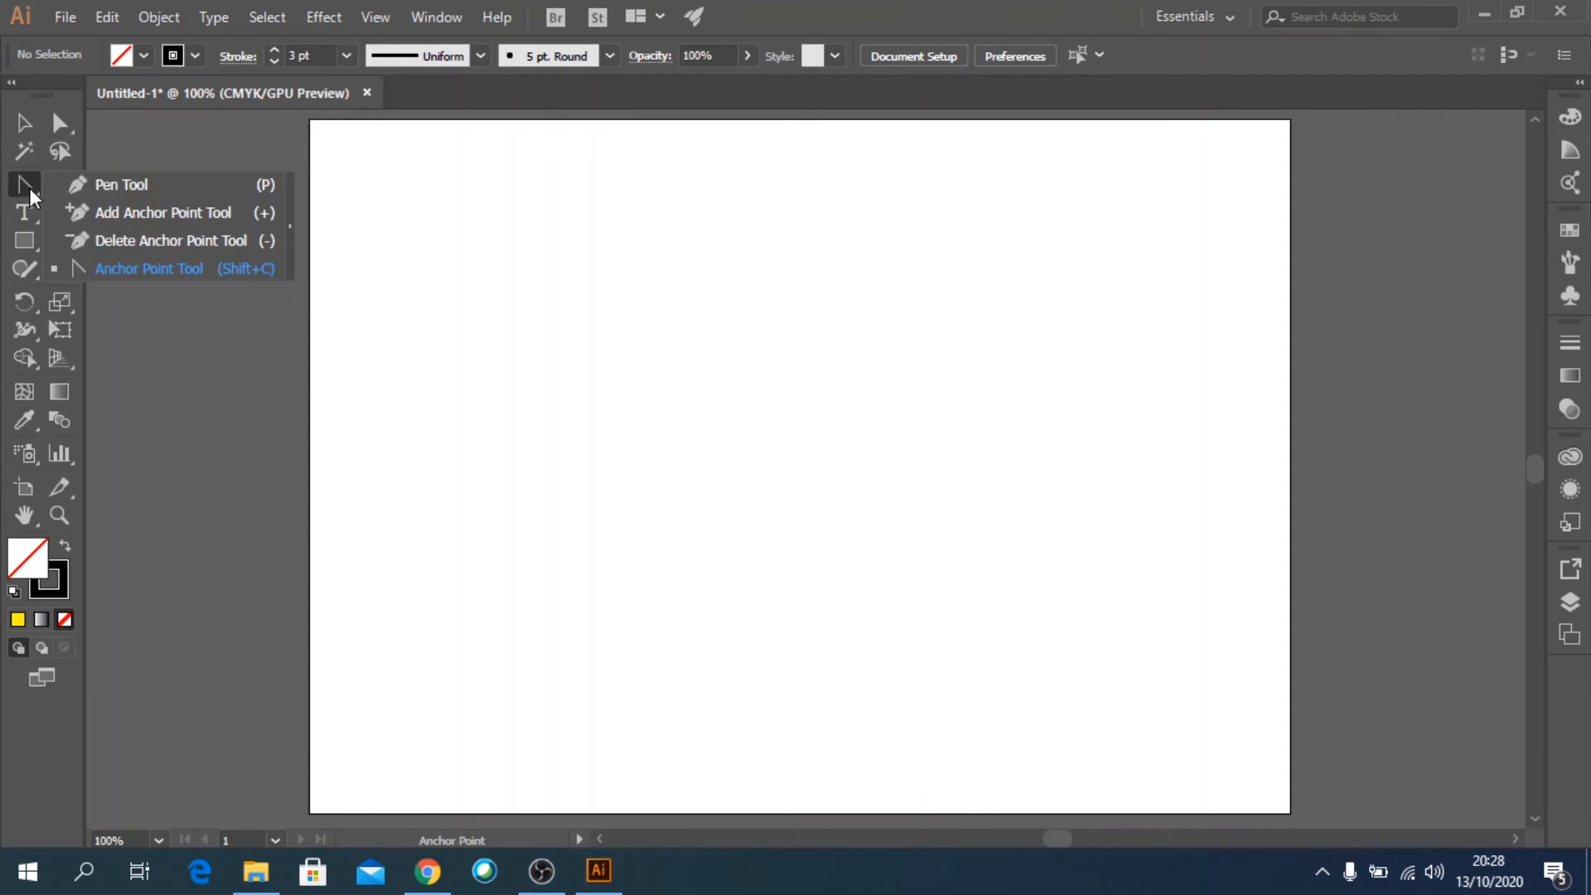
left_click(78, 195)
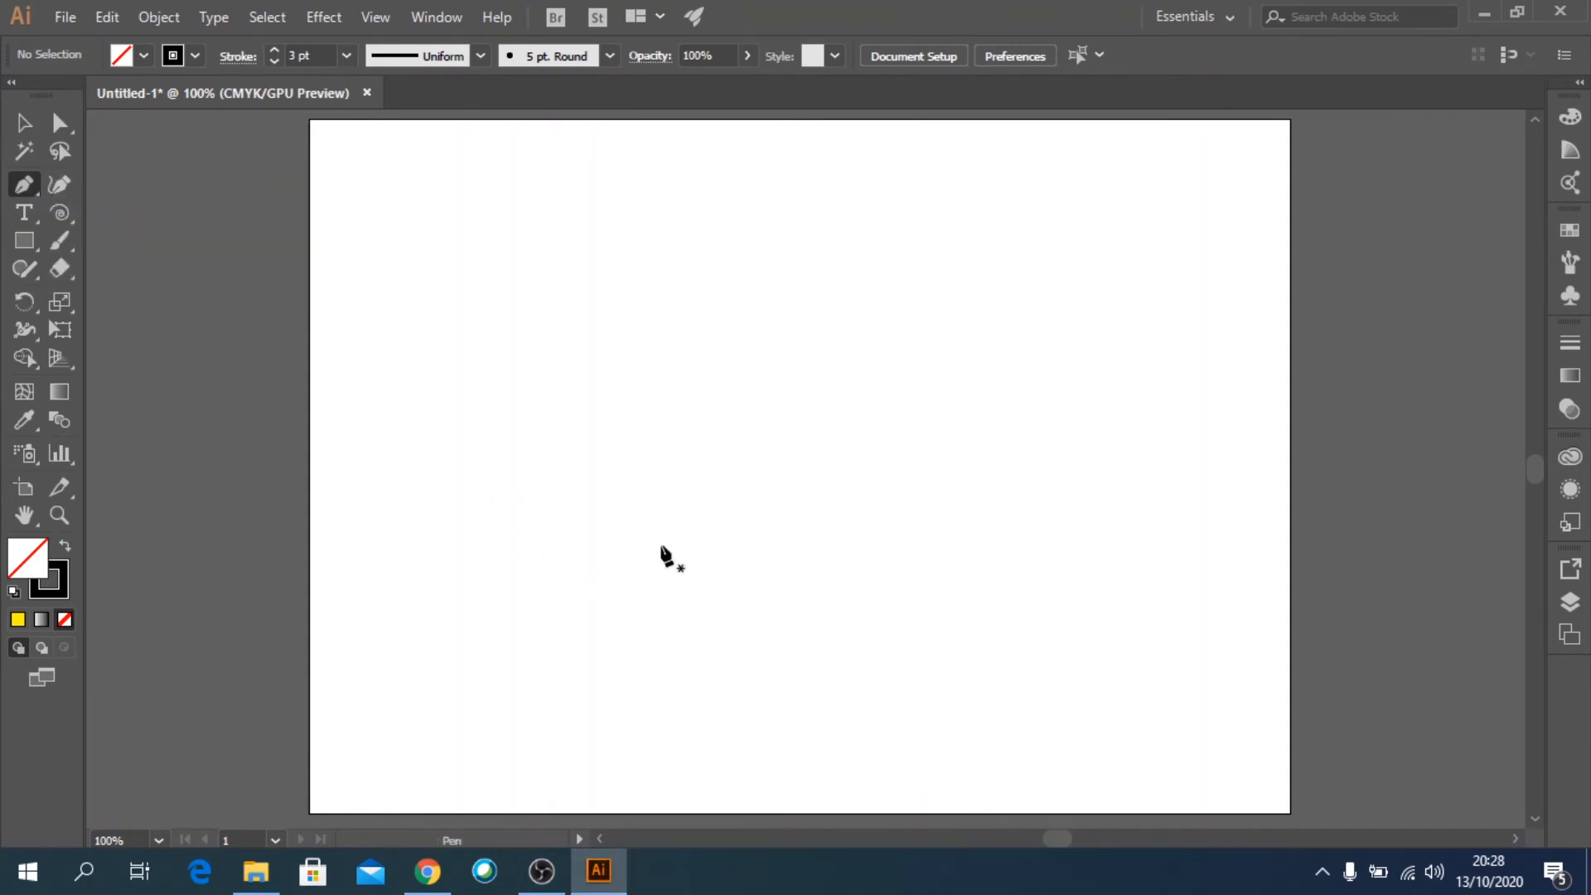
left_click_drag(676, 535, 680, 496)
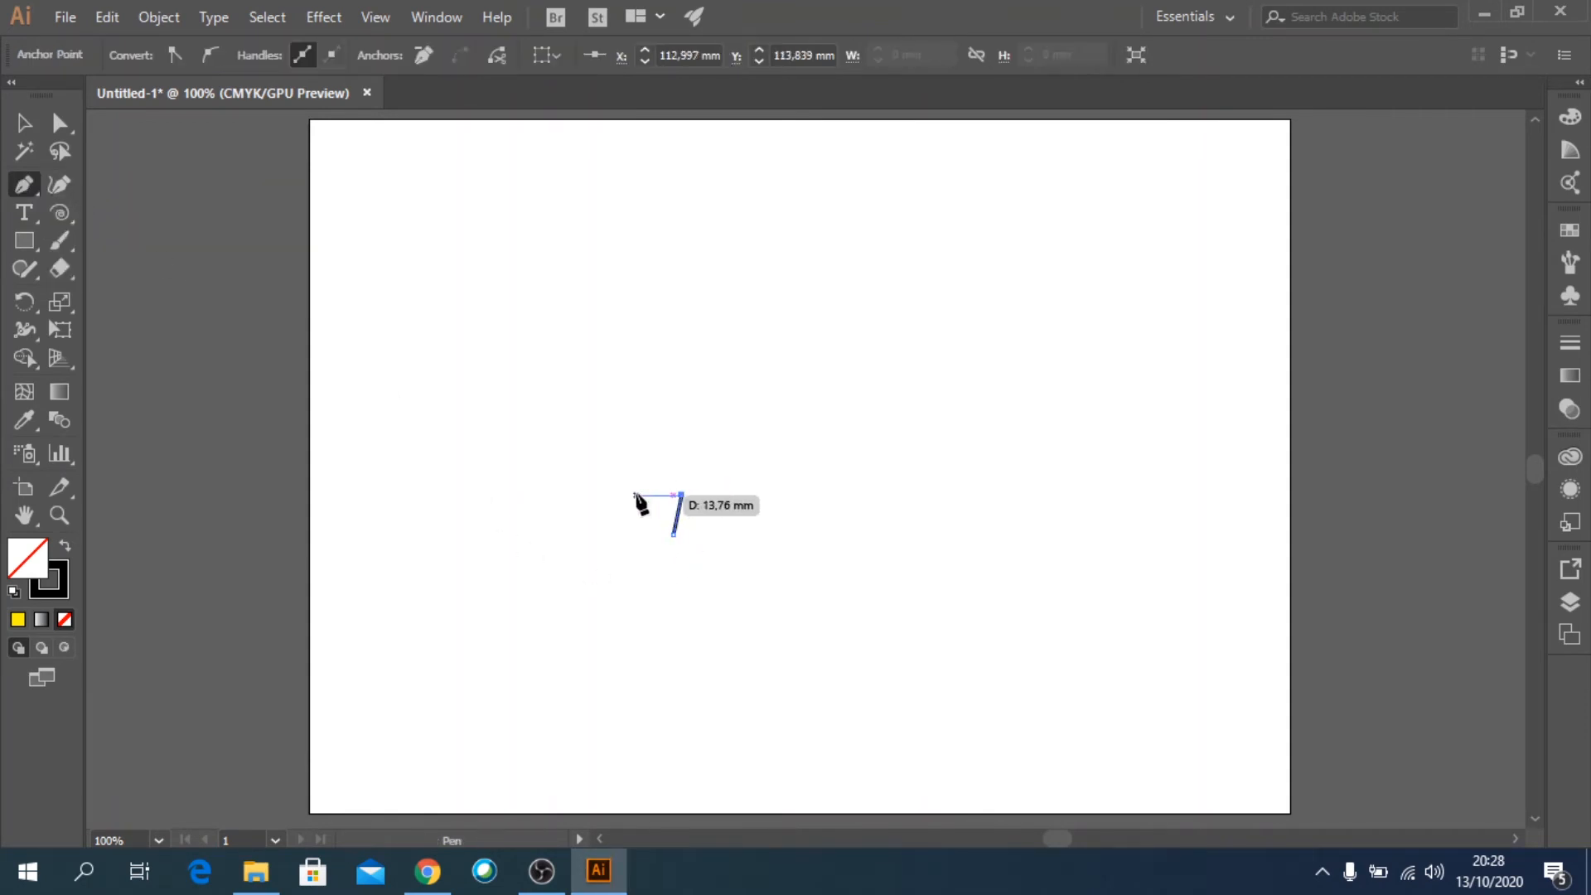
left_click(636, 495)
left_click(658, 446)
left_click(642, 423)
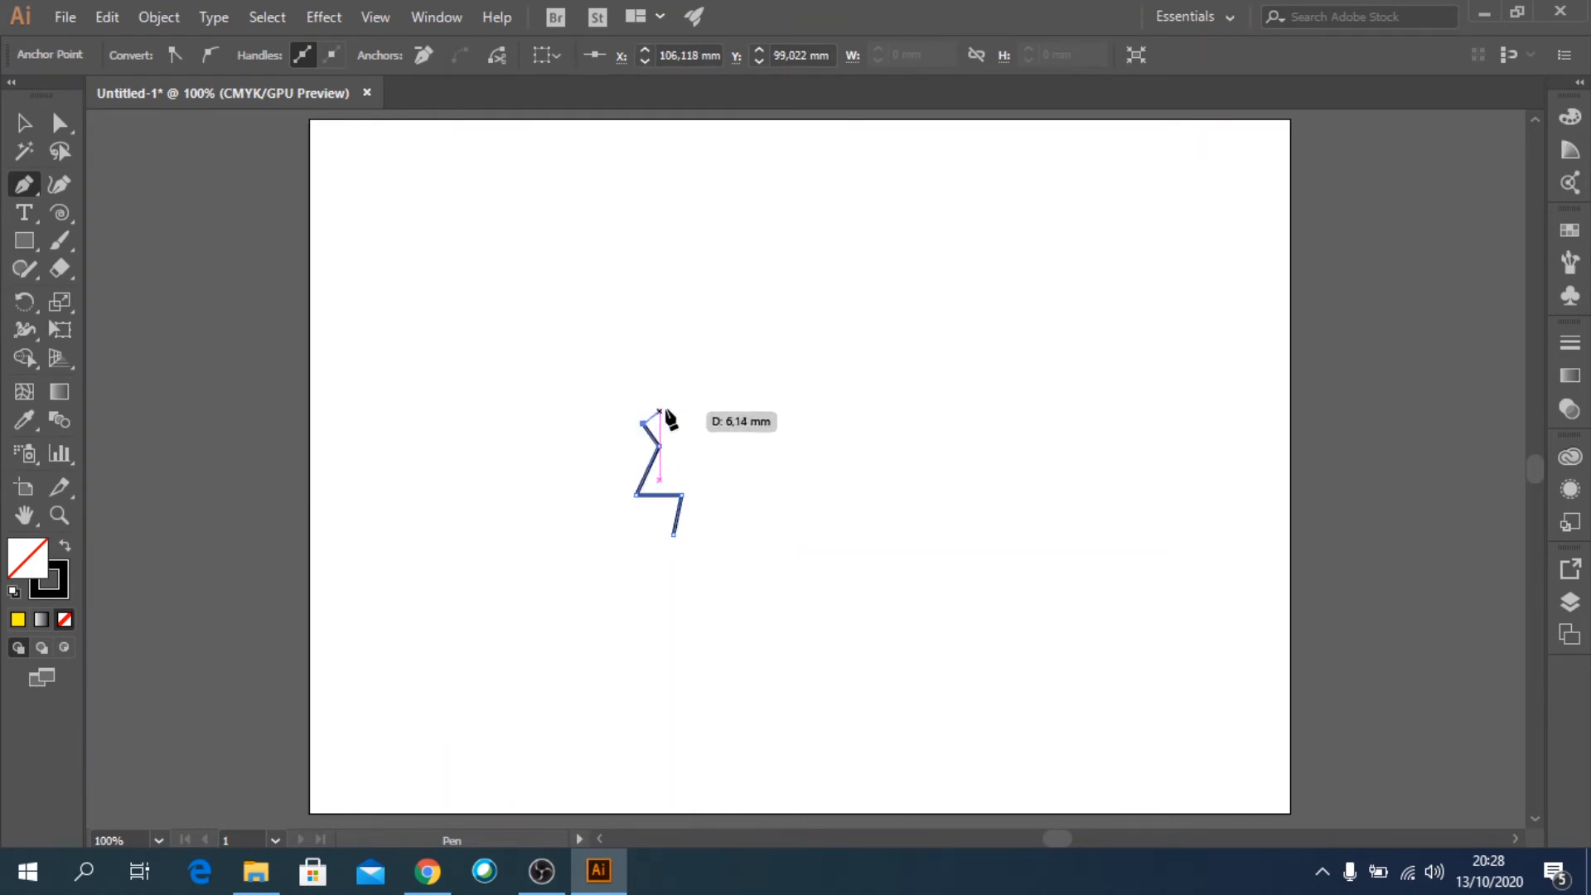
left_click(658, 402)
left_click(635, 384)
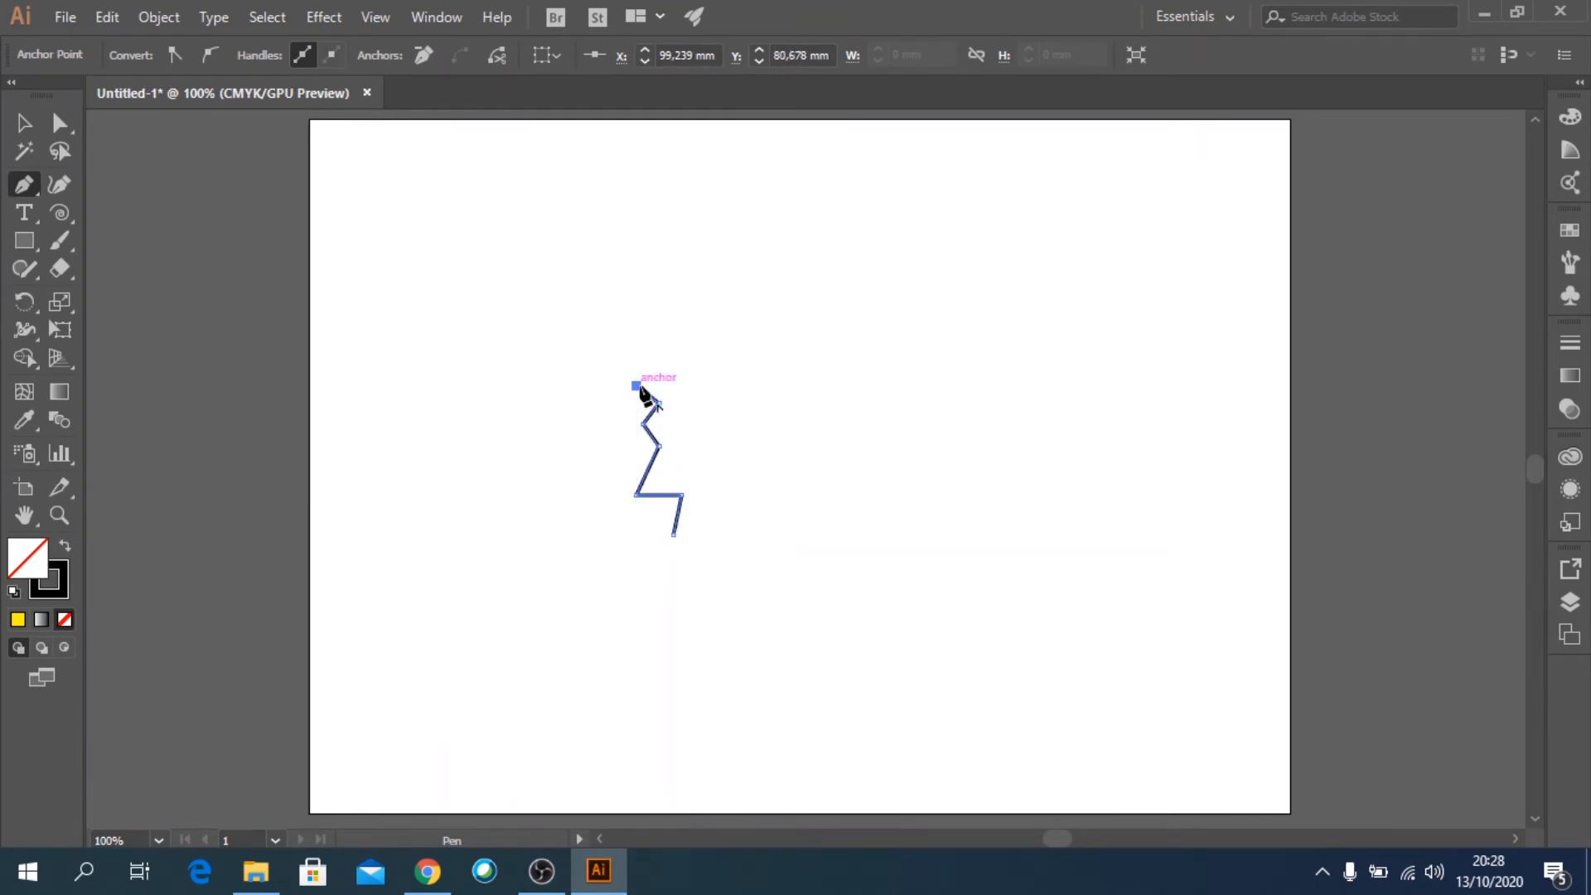
left_click(659, 361)
left_click(626, 327)
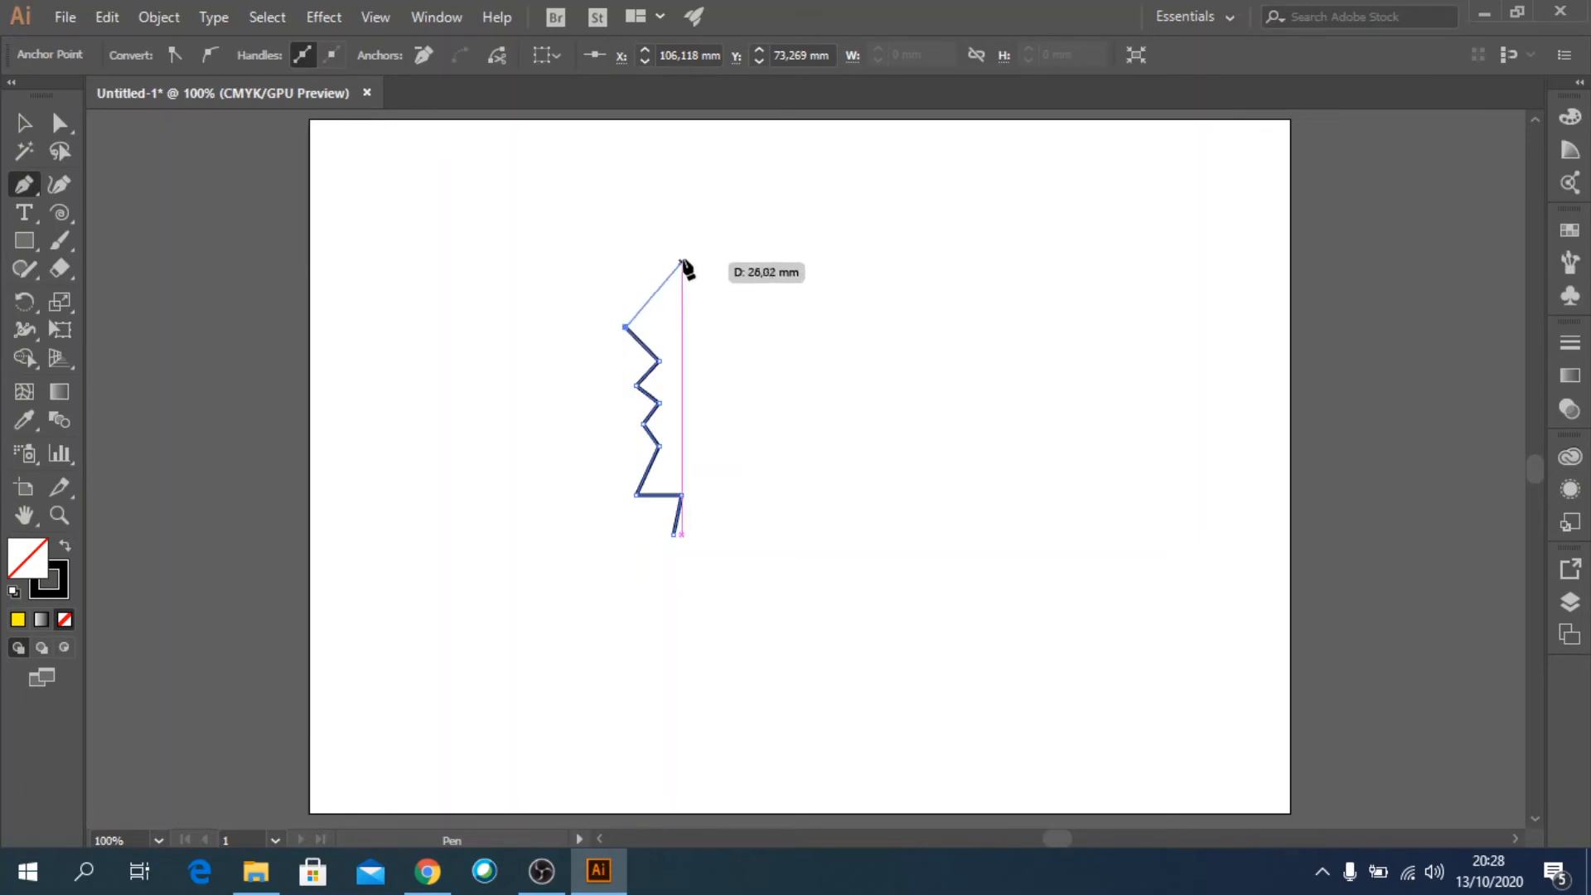
Continue the path from the nose through the brow and across the head, down to the nape and neck, and end it open.
left_click(706, 247)
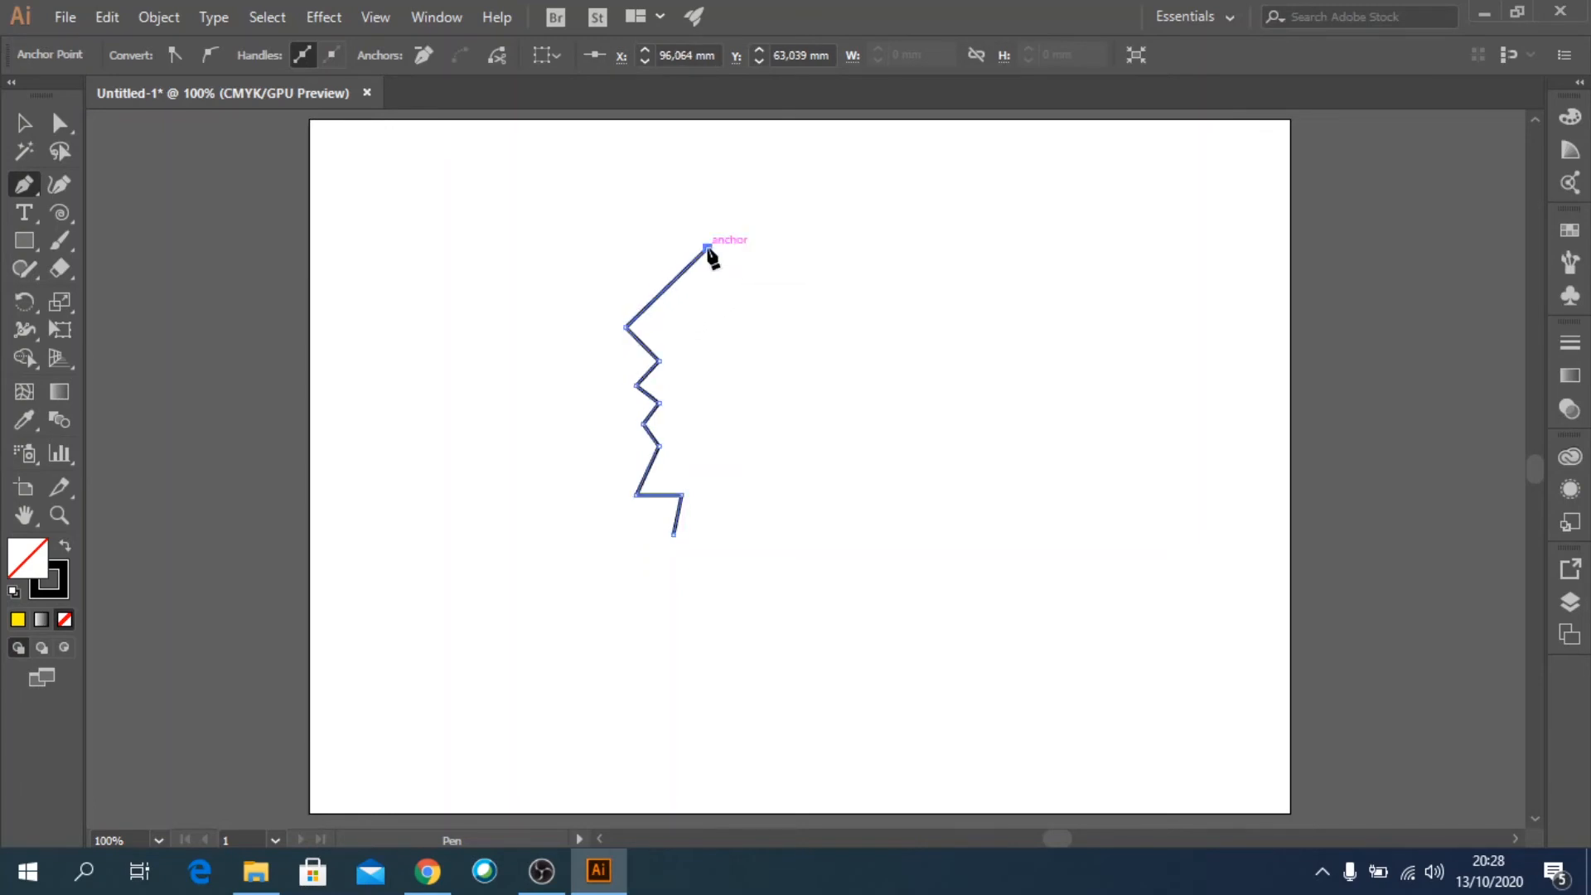
left_click(685, 209)
left_click(944, 210)
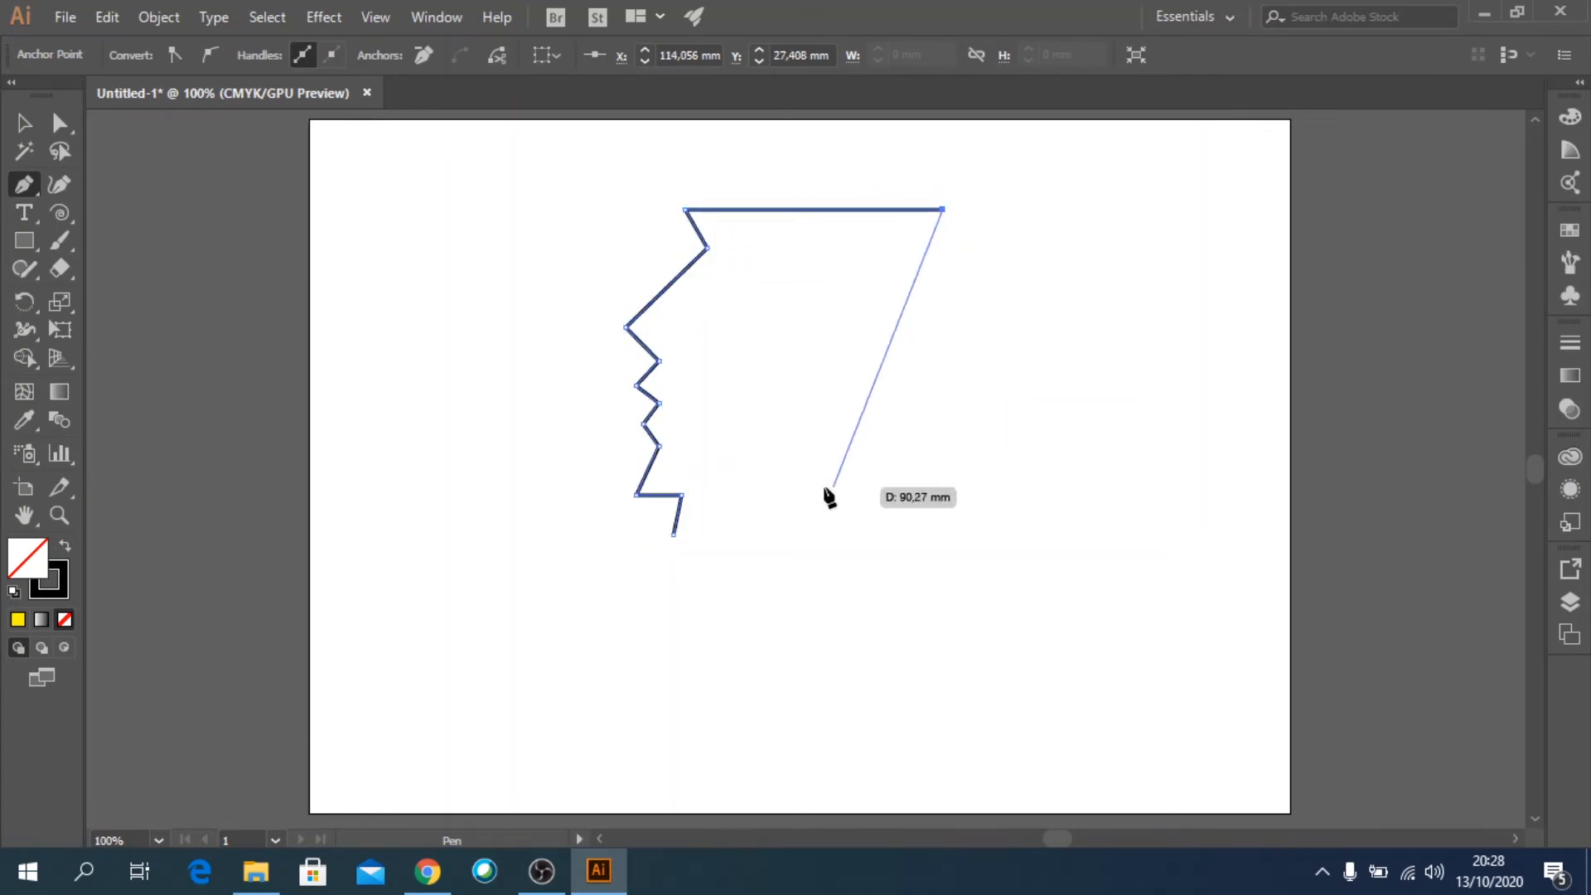
left_click(784, 486)
left_click(821, 535)
right_click(825, 544)
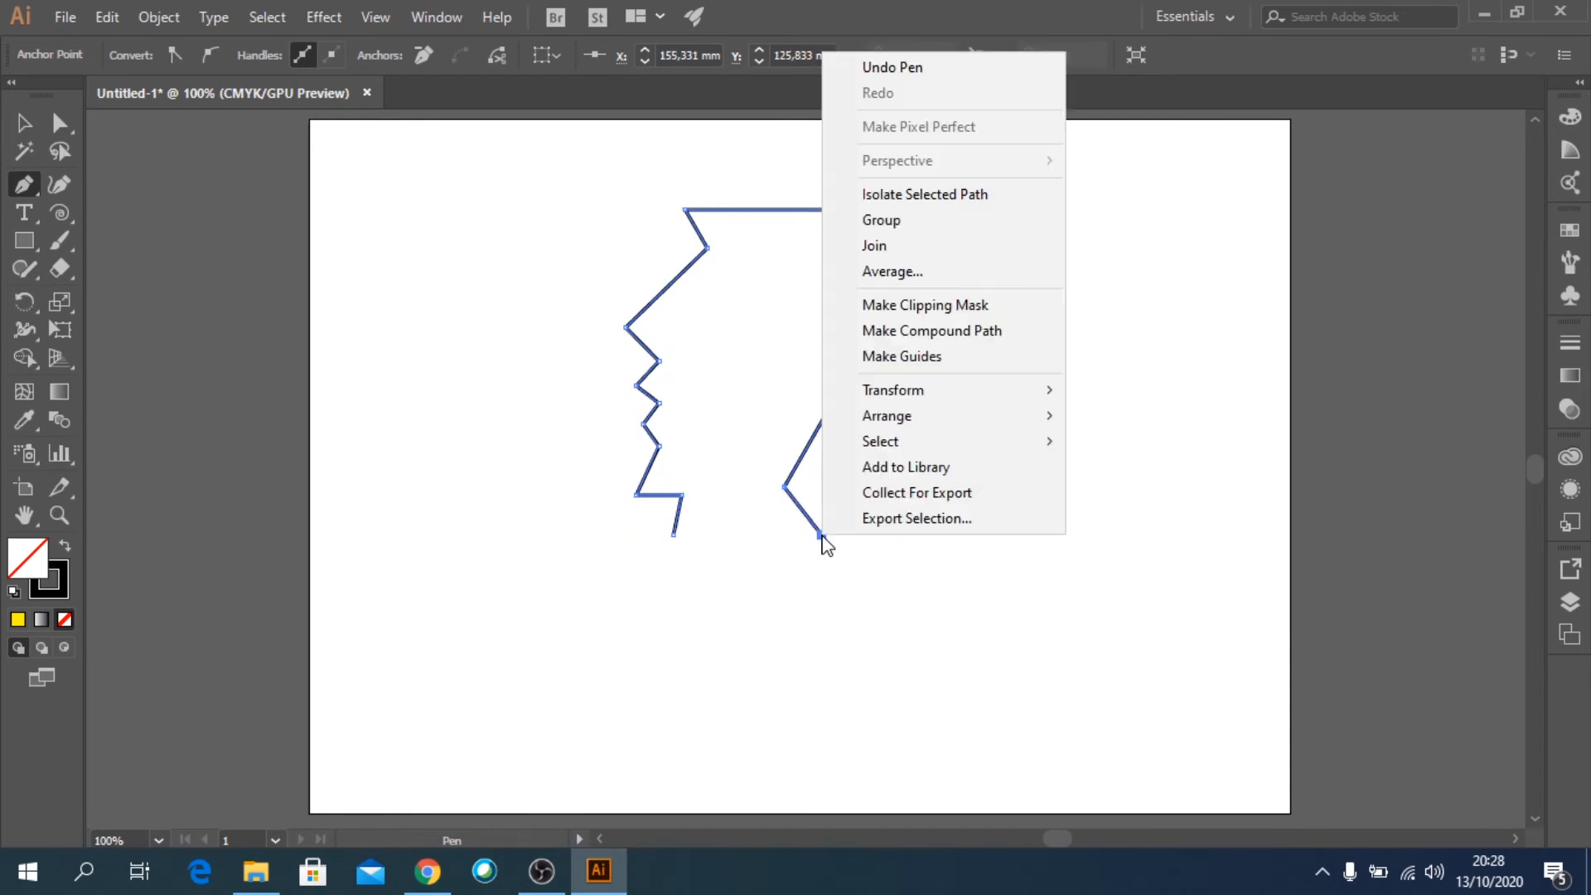
key("Escape")
key("Escape")
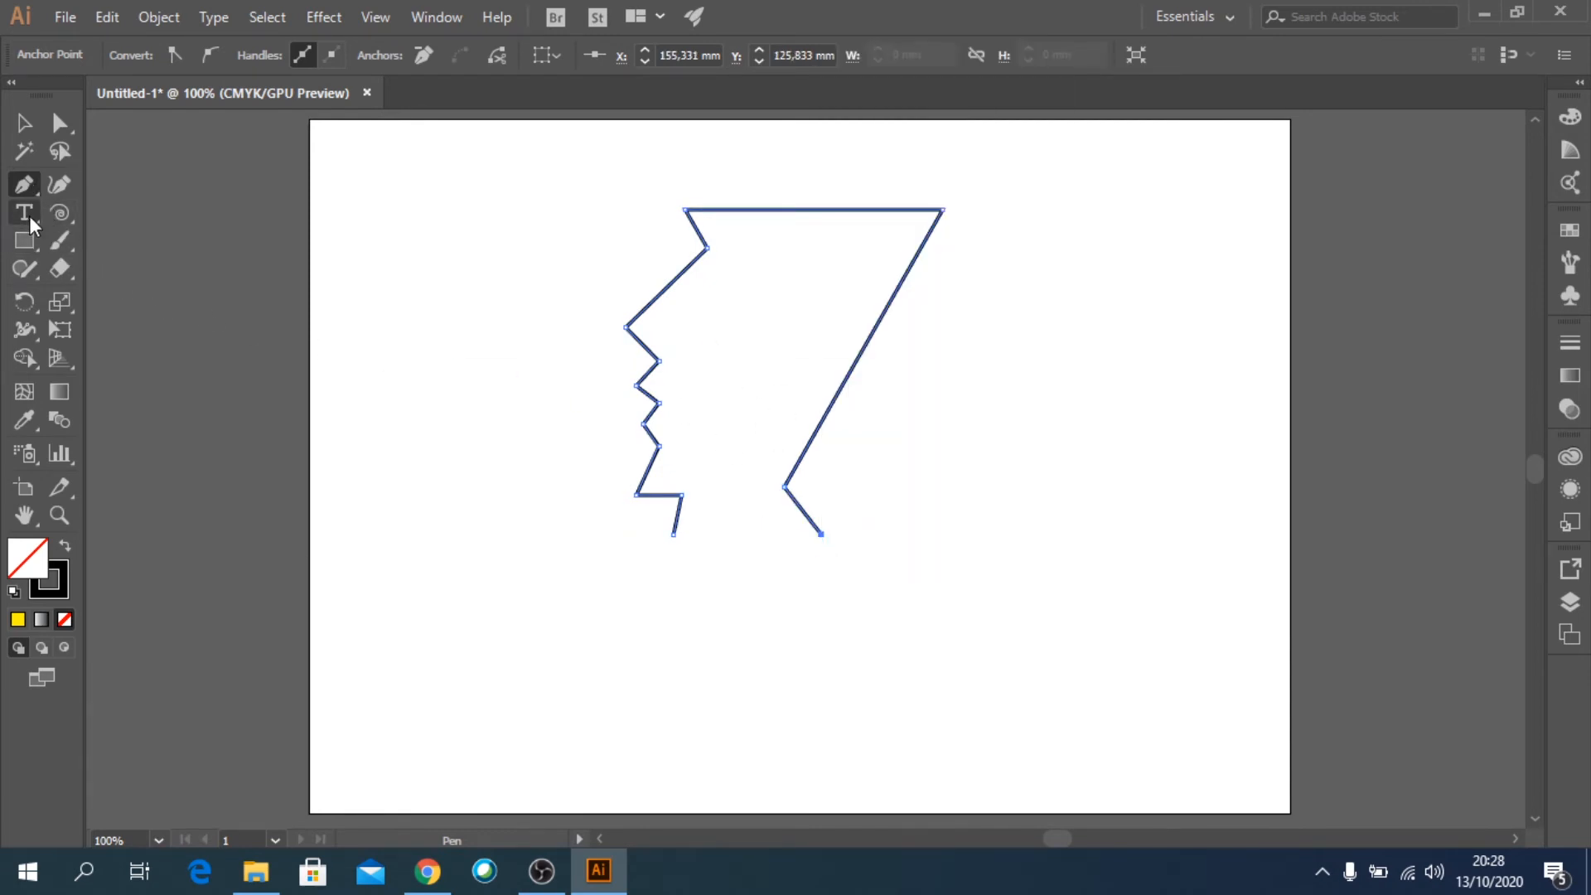
Round the back of the head and the nose tip with the Anchor Point tool by pulling curve handles from their corners.
left_click(25, 190)
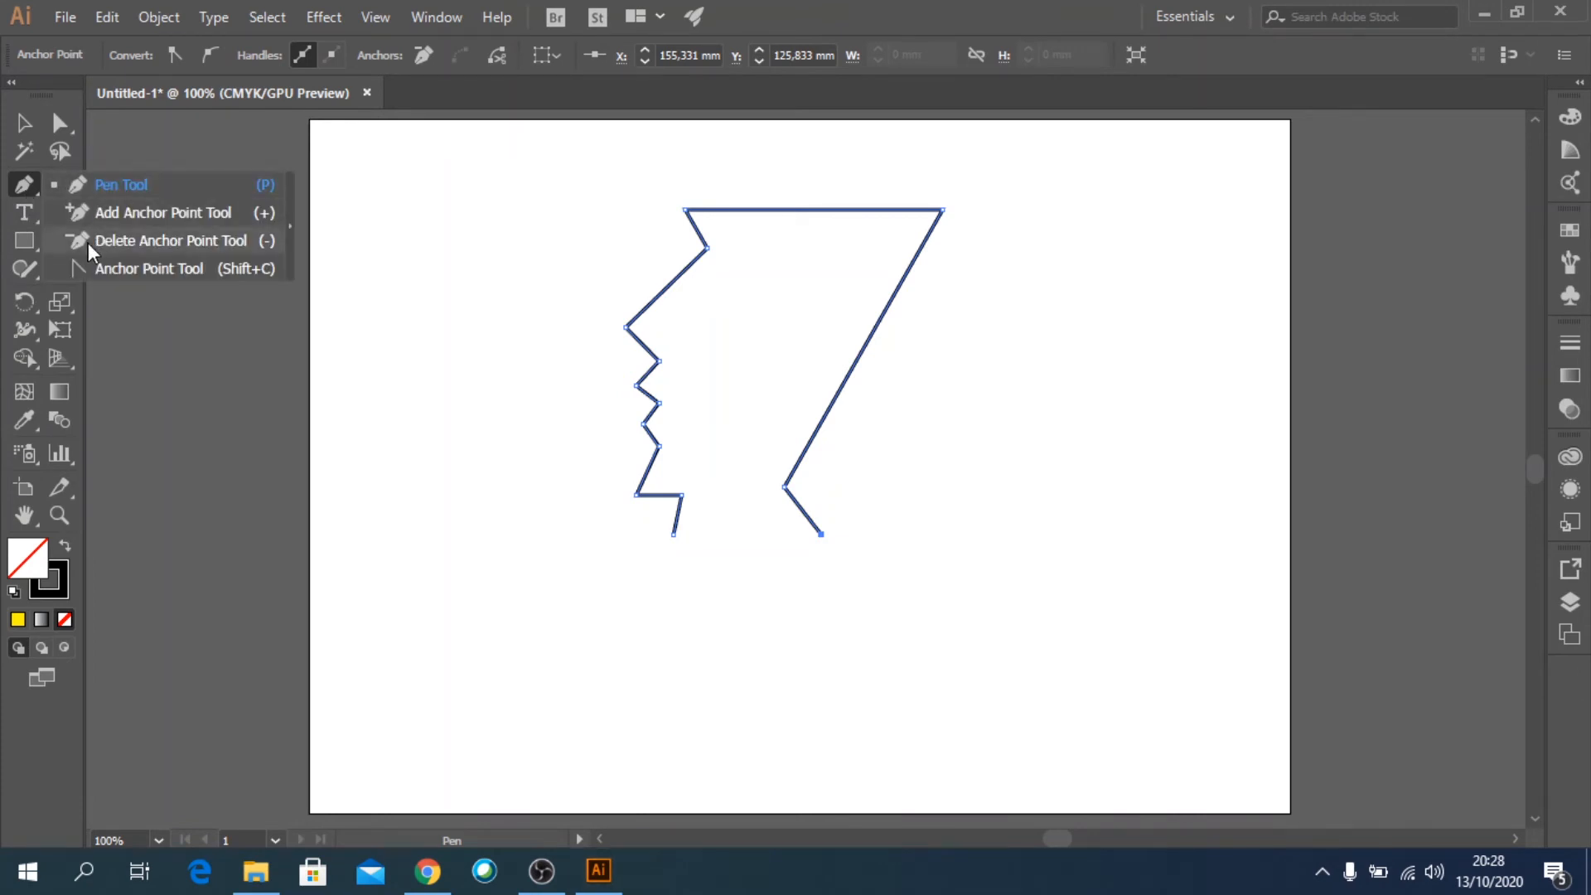
left_click(124, 268)
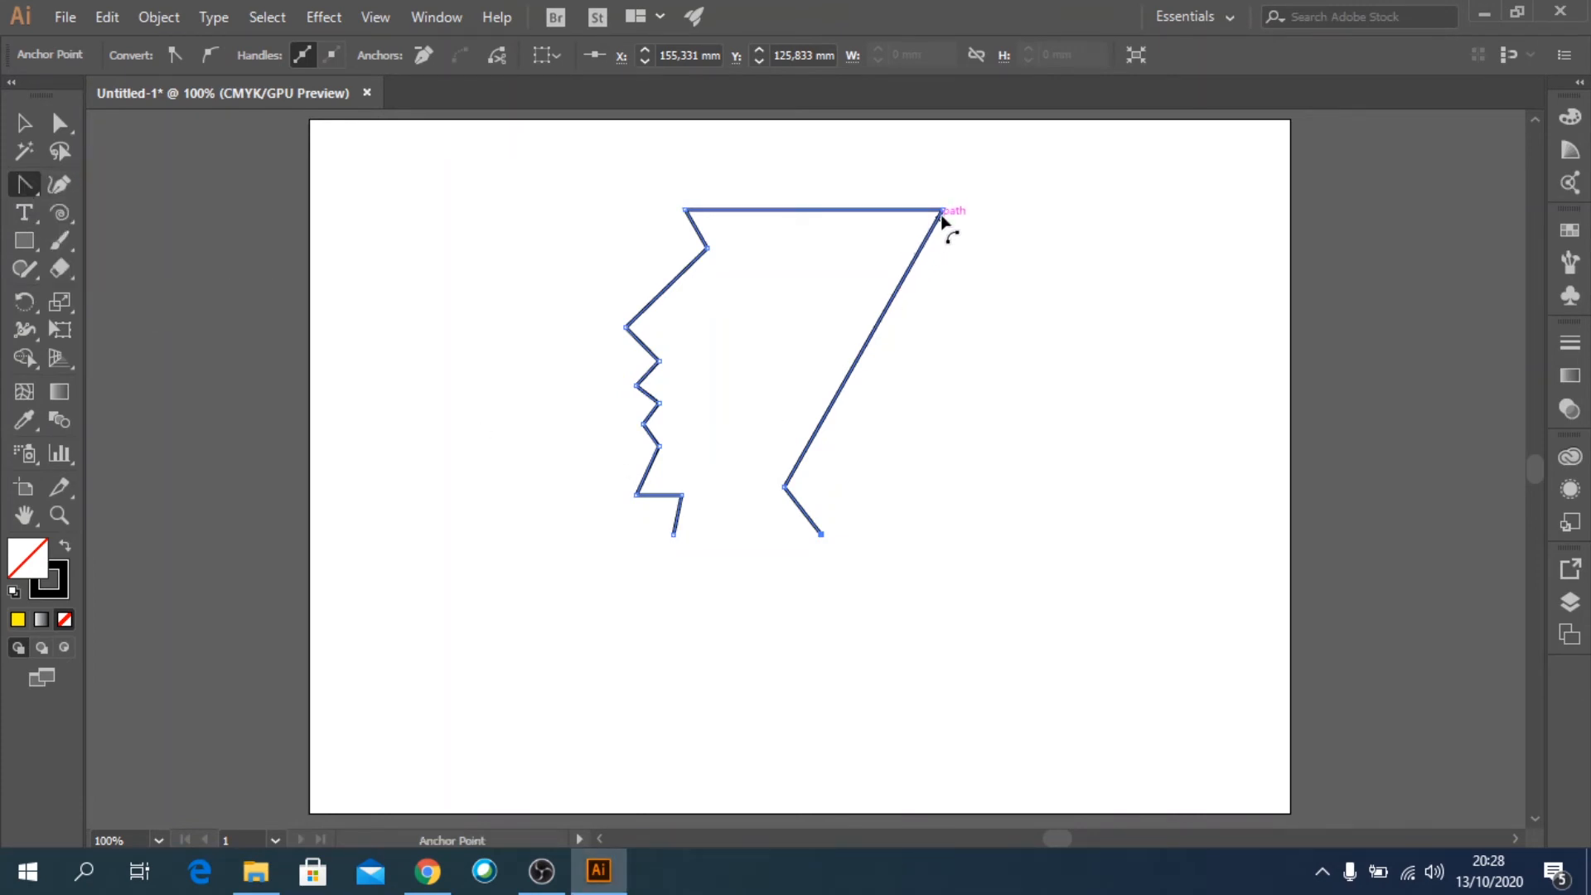
left_click_drag(943, 209, 1003, 338)
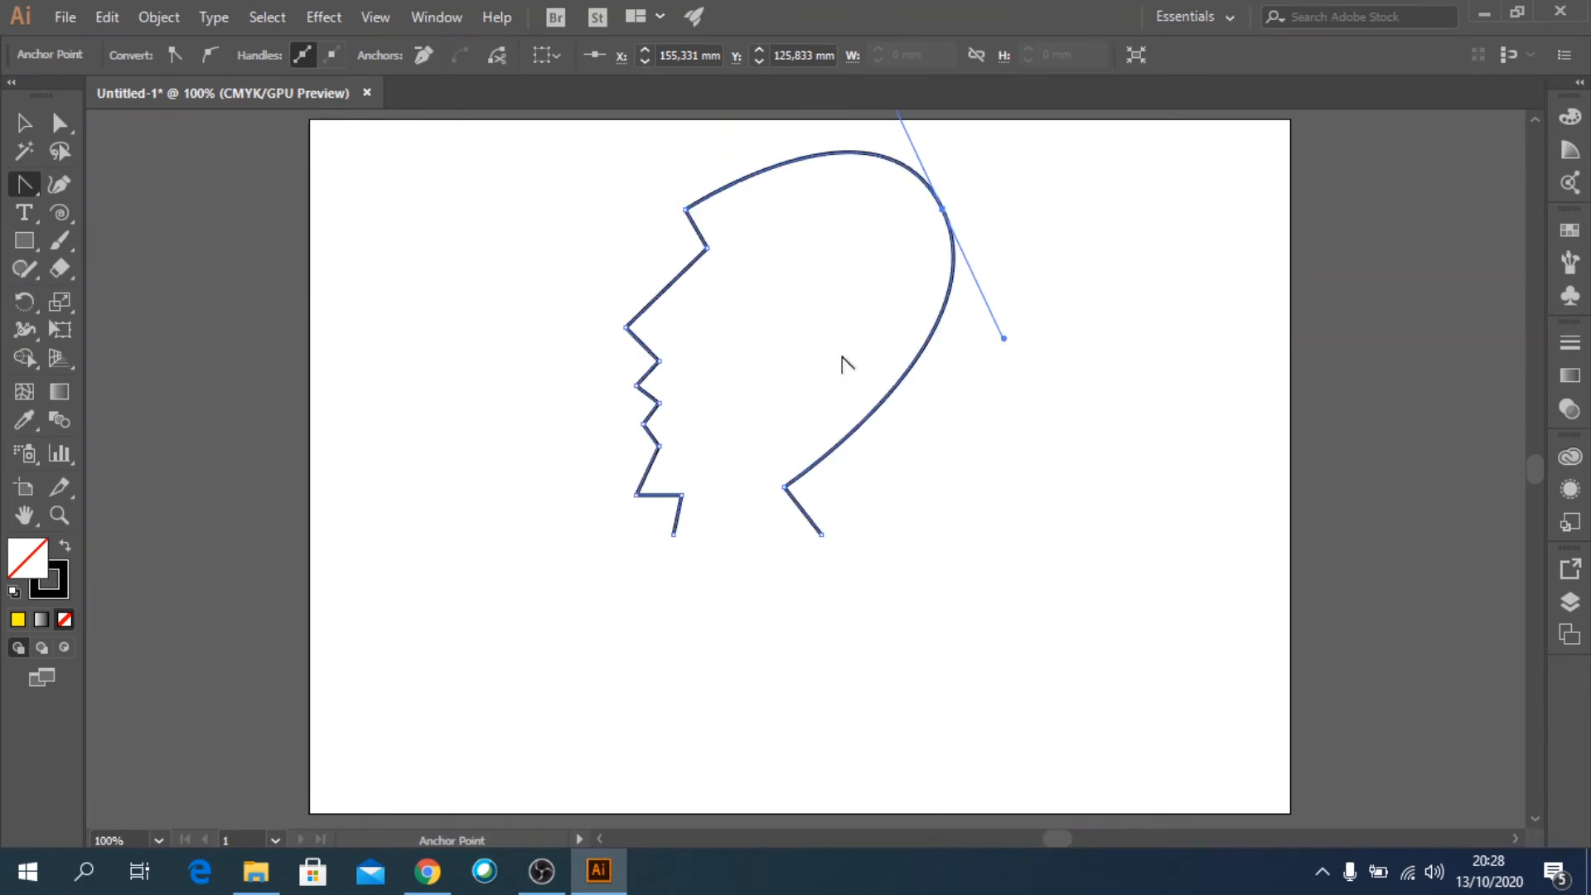
left_click_drag(626, 328, 606, 300)
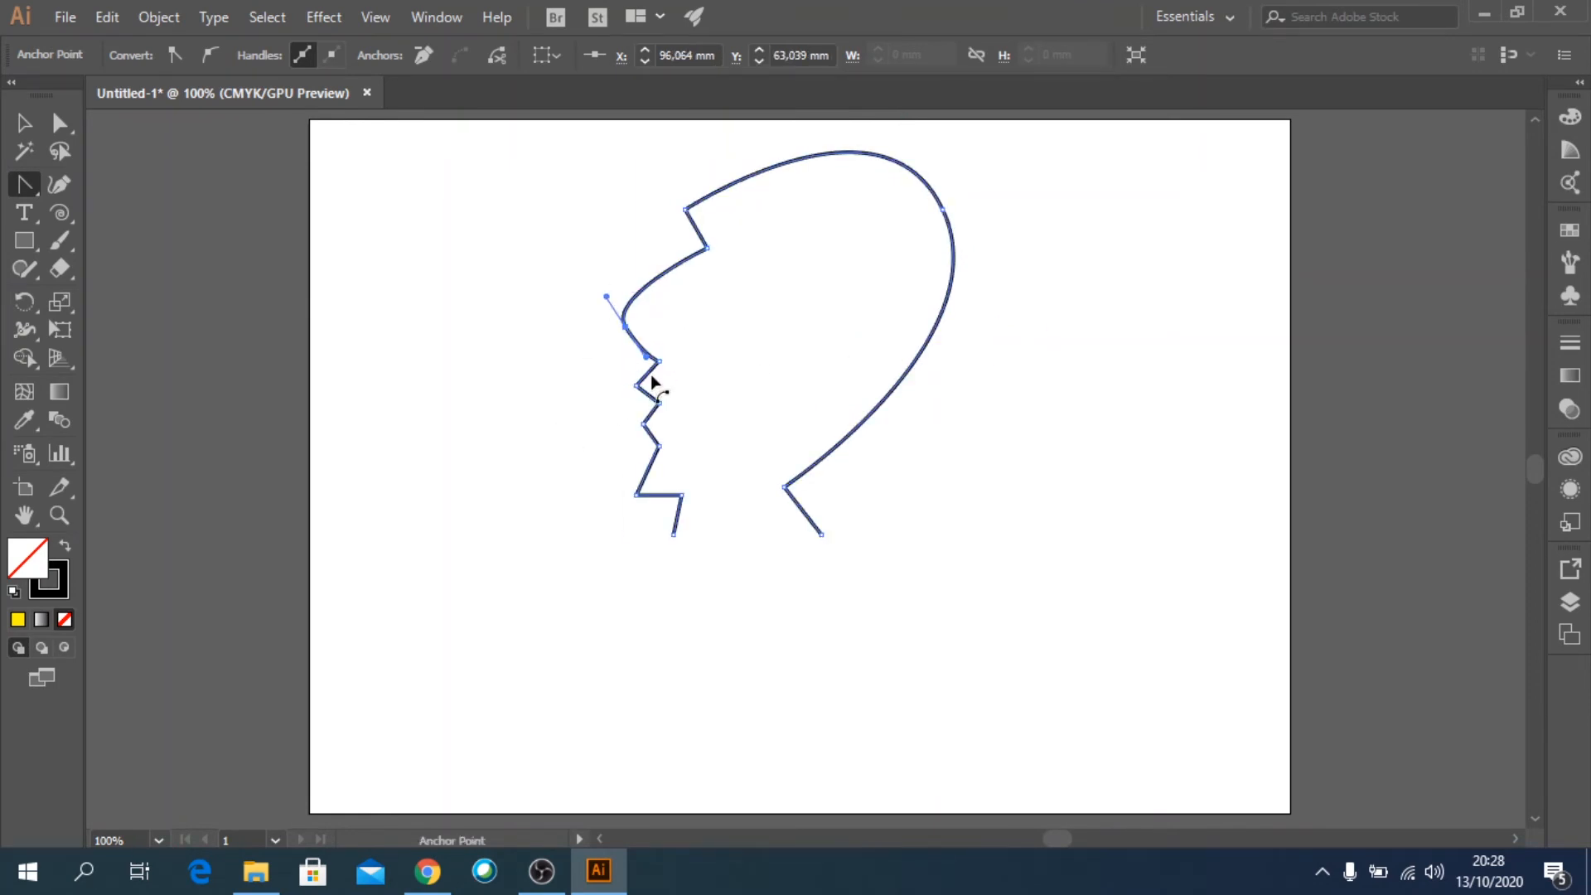
Bend the straight segments at the lips, chin and both neck sides into curves, and pull curve handles from the forehead corner.
left_click_drag(645, 376, 659, 378)
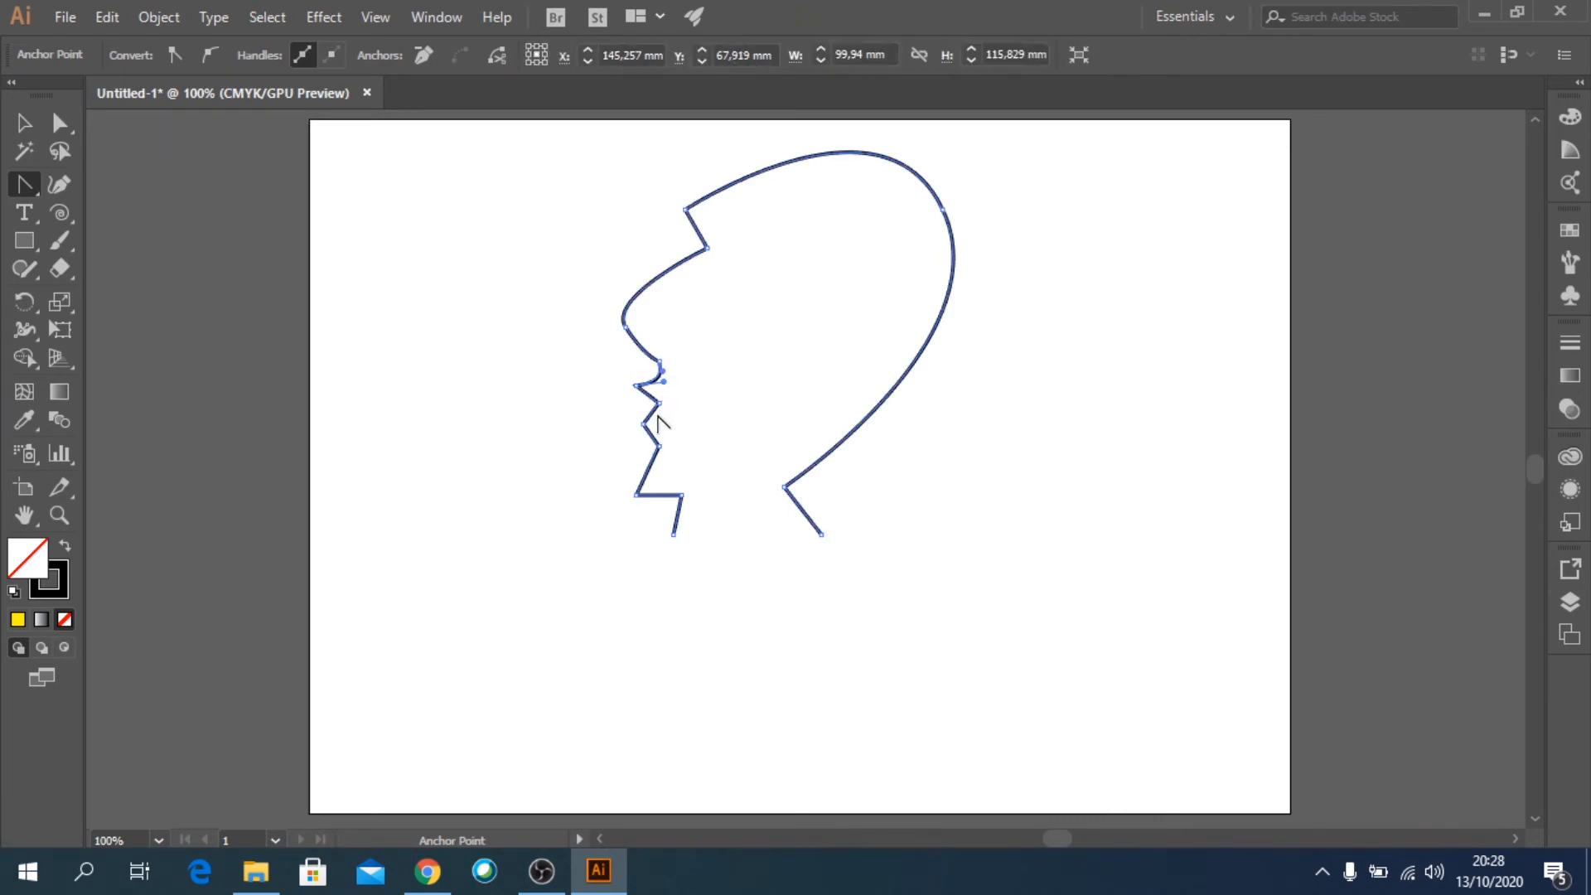
left_click_drag(654, 445, 662, 441)
left_click_drag(810, 522, 784, 530)
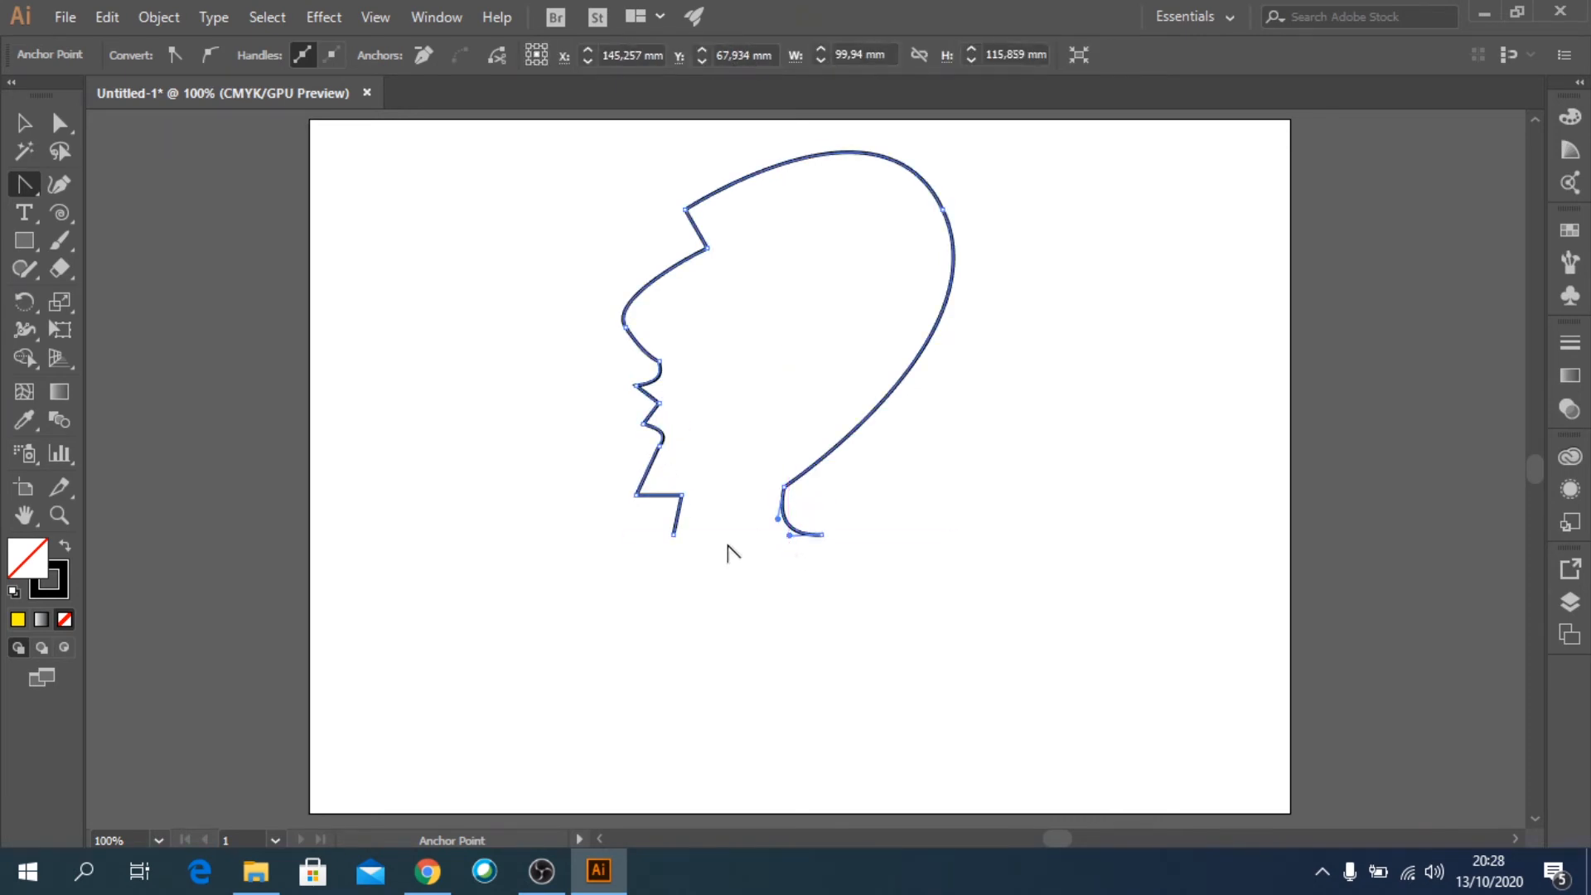
mouse_move(678, 522)
left_mouse_down()
mouse_move(700, 519)
mouse_move(652, 507)
left_mouse_up()
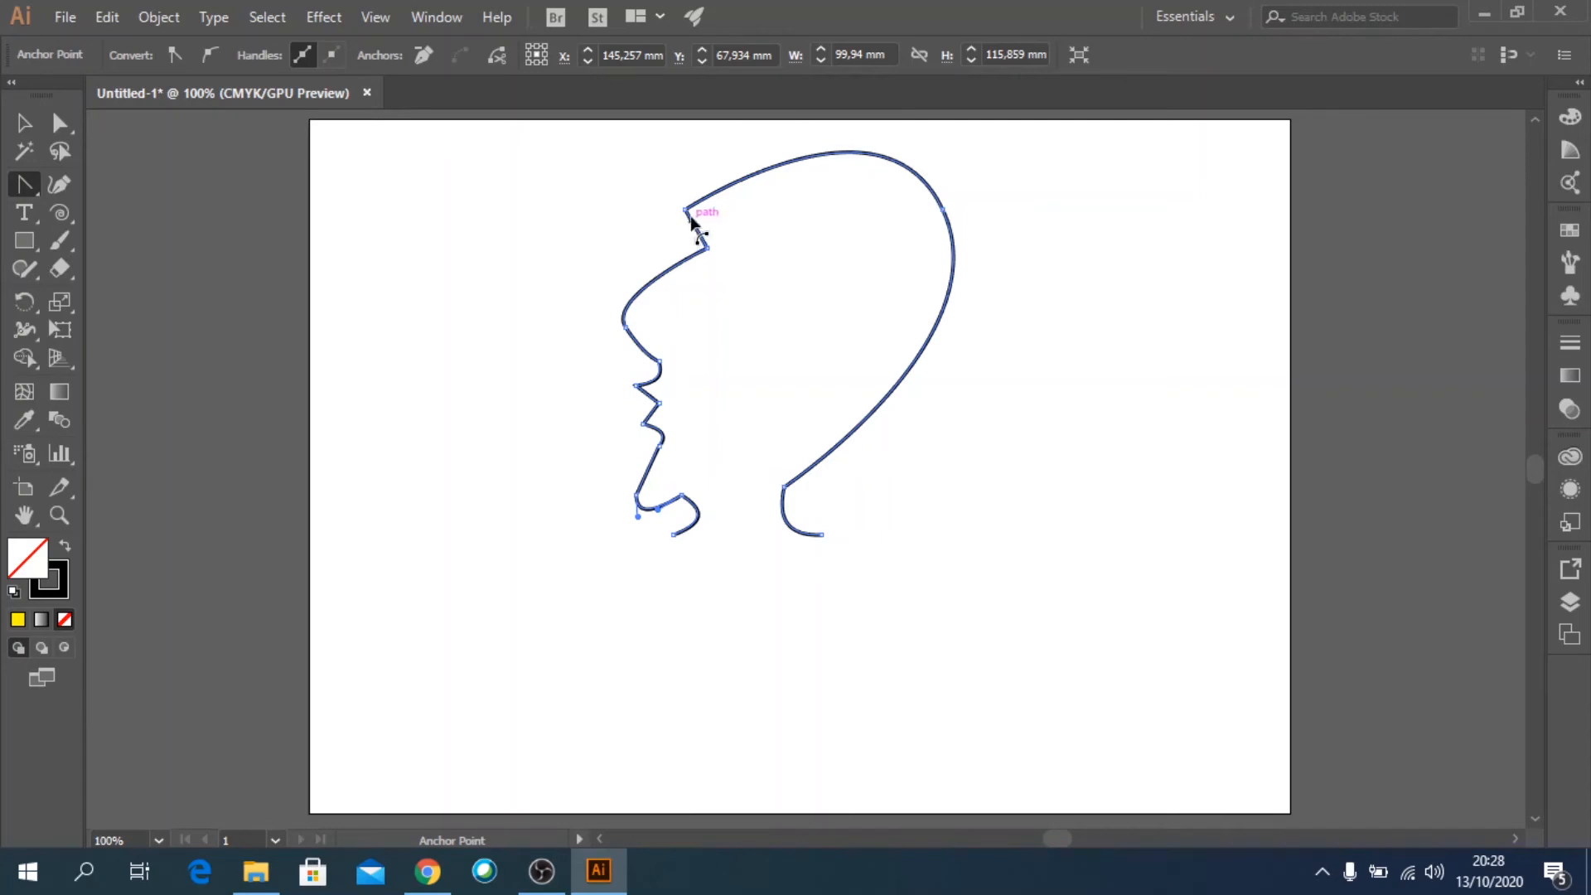
left_click_drag(686, 208, 654, 210)
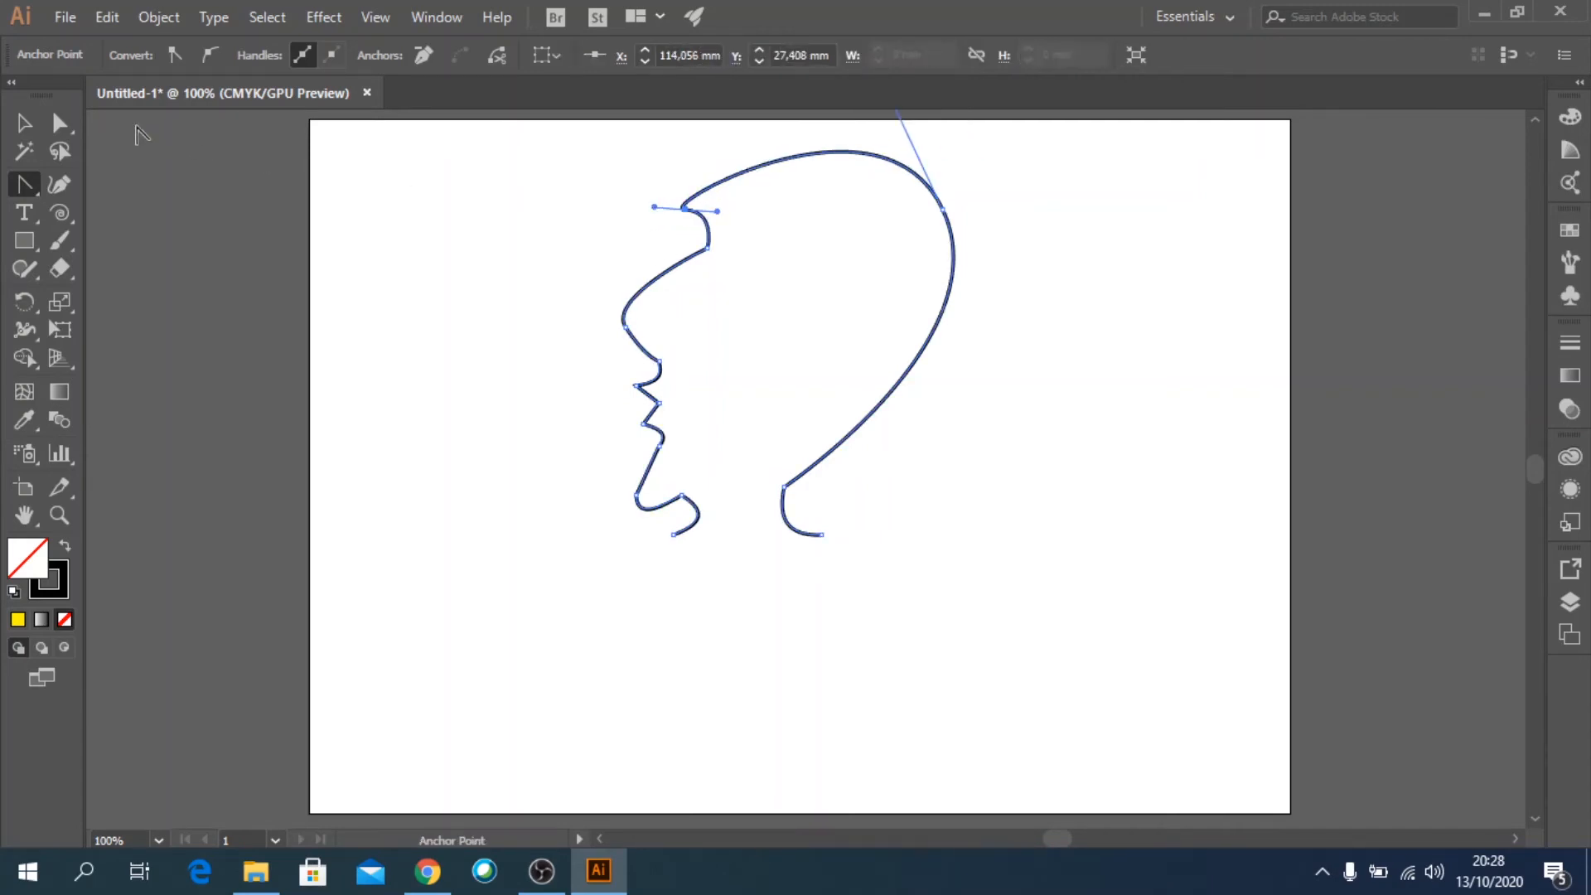
Move the forehead point to about X 100, Y 27 mm and the nose tip to about X 82, Y 69 mm, and shift the front neck endpoint downward.
left_click(75, 129)
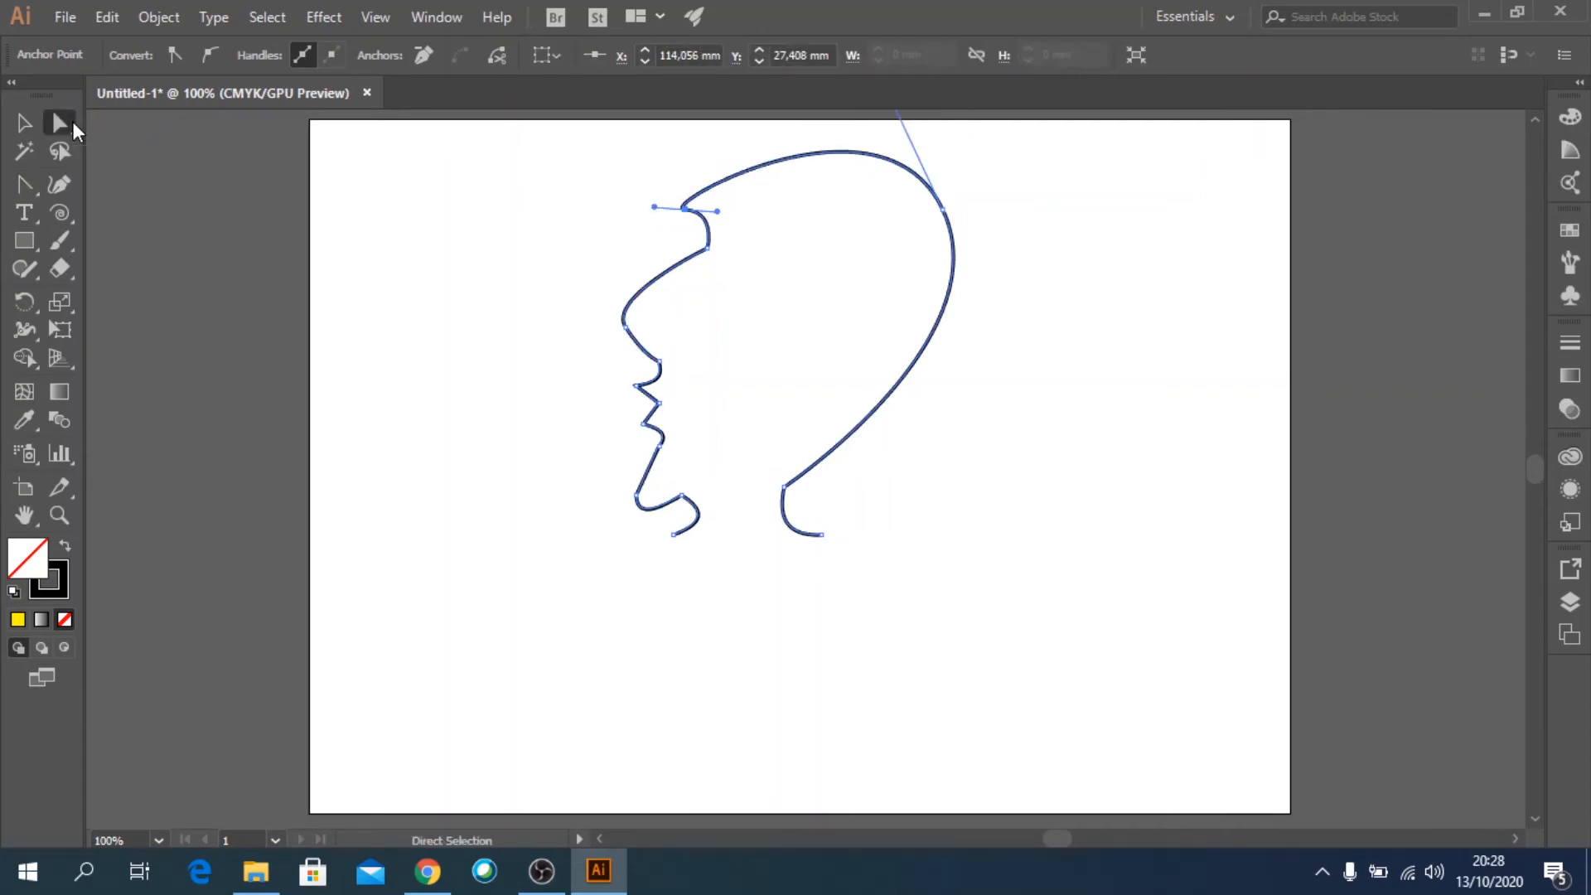
left_click_drag(684, 209, 637, 207)
left_click_drag(624, 328, 577, 347)
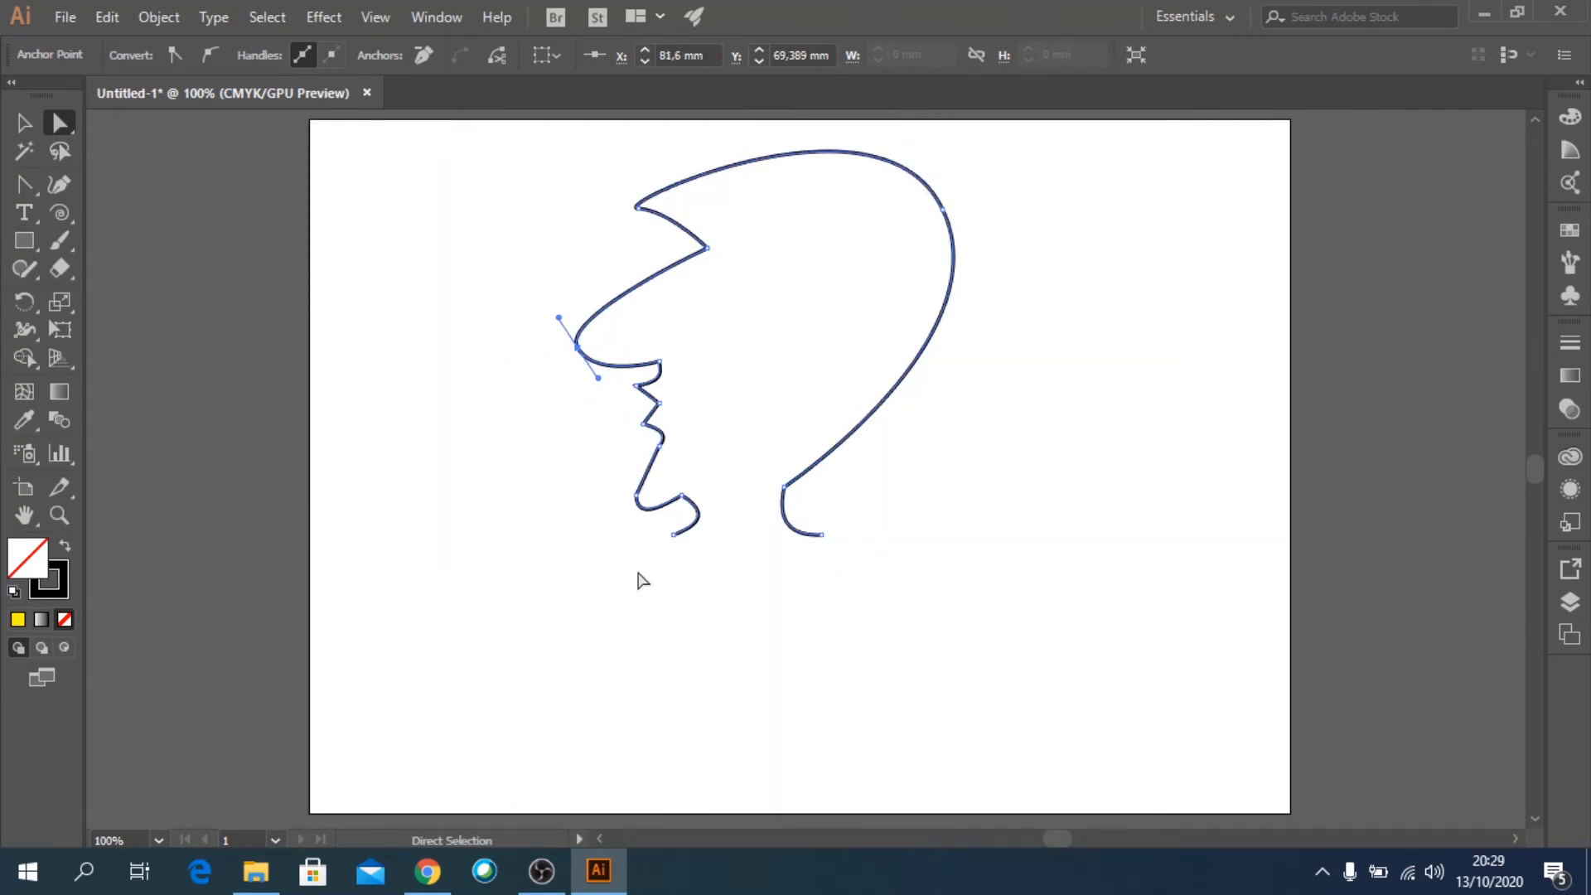
left_click_drag(674, 536, 739, 573)
left_click(1044, 414)
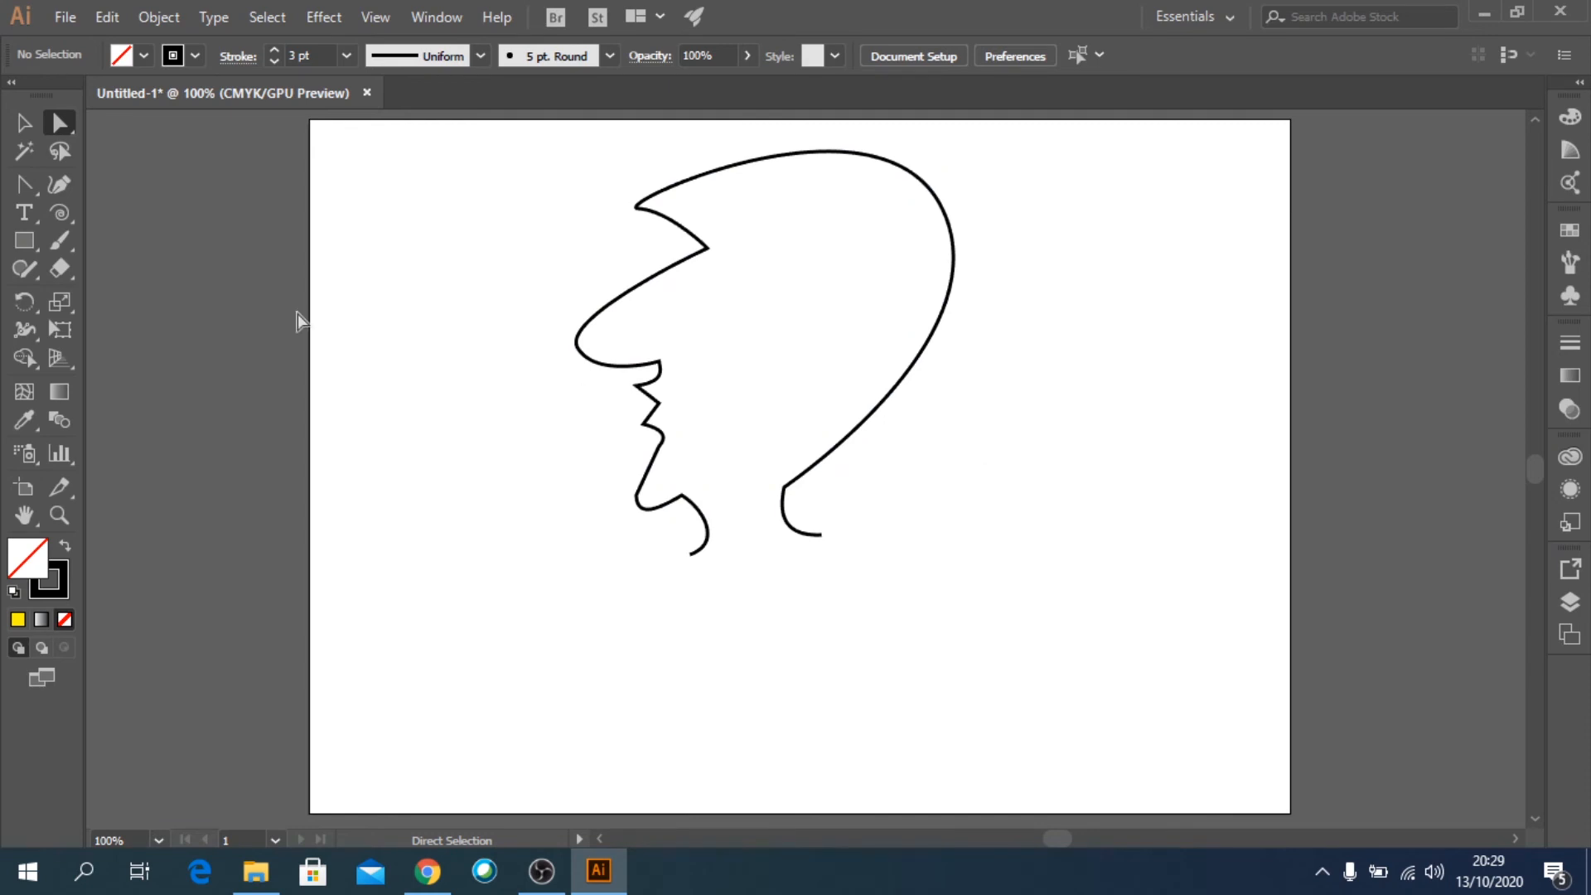
Cut the head outline at the forehead anchor point selected with Direct Selection.
left_click(22, 126)
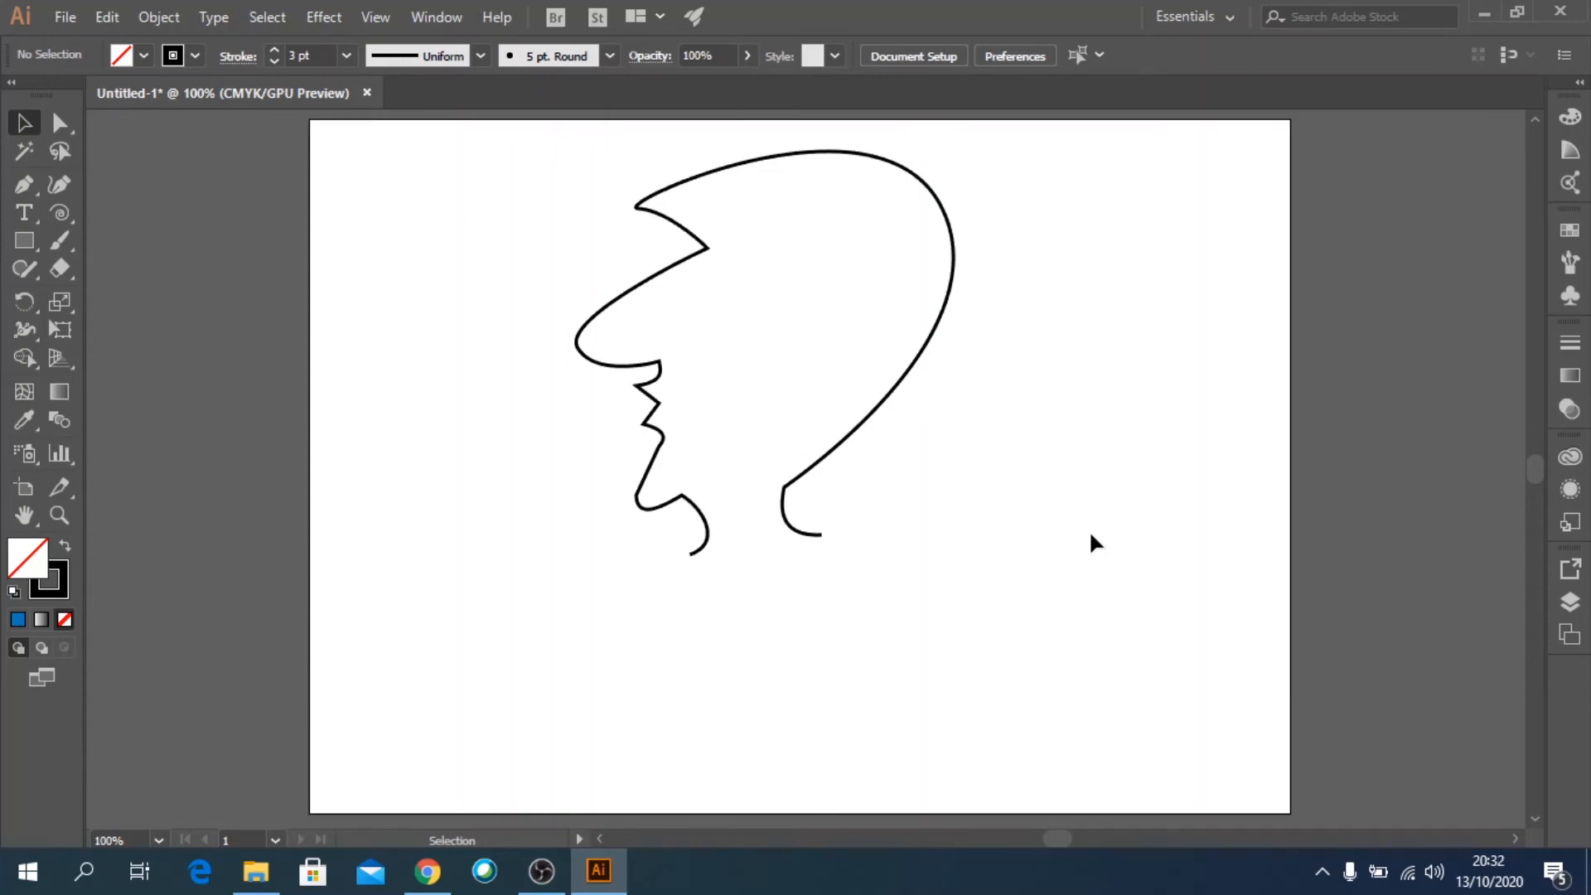
left_click(905, 378)
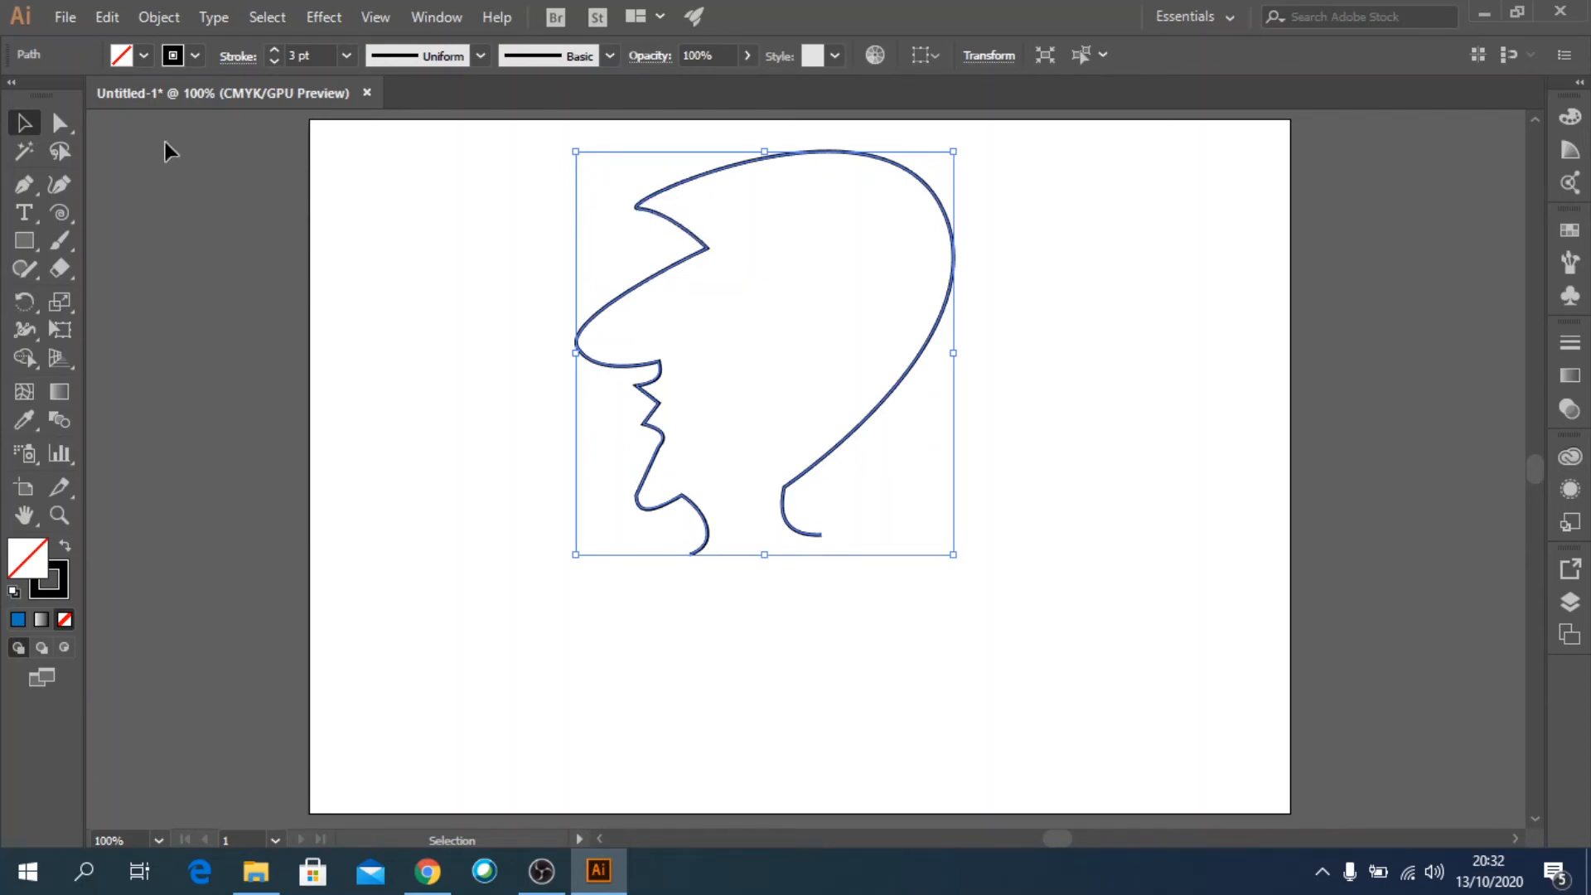
left_click(60, 124)
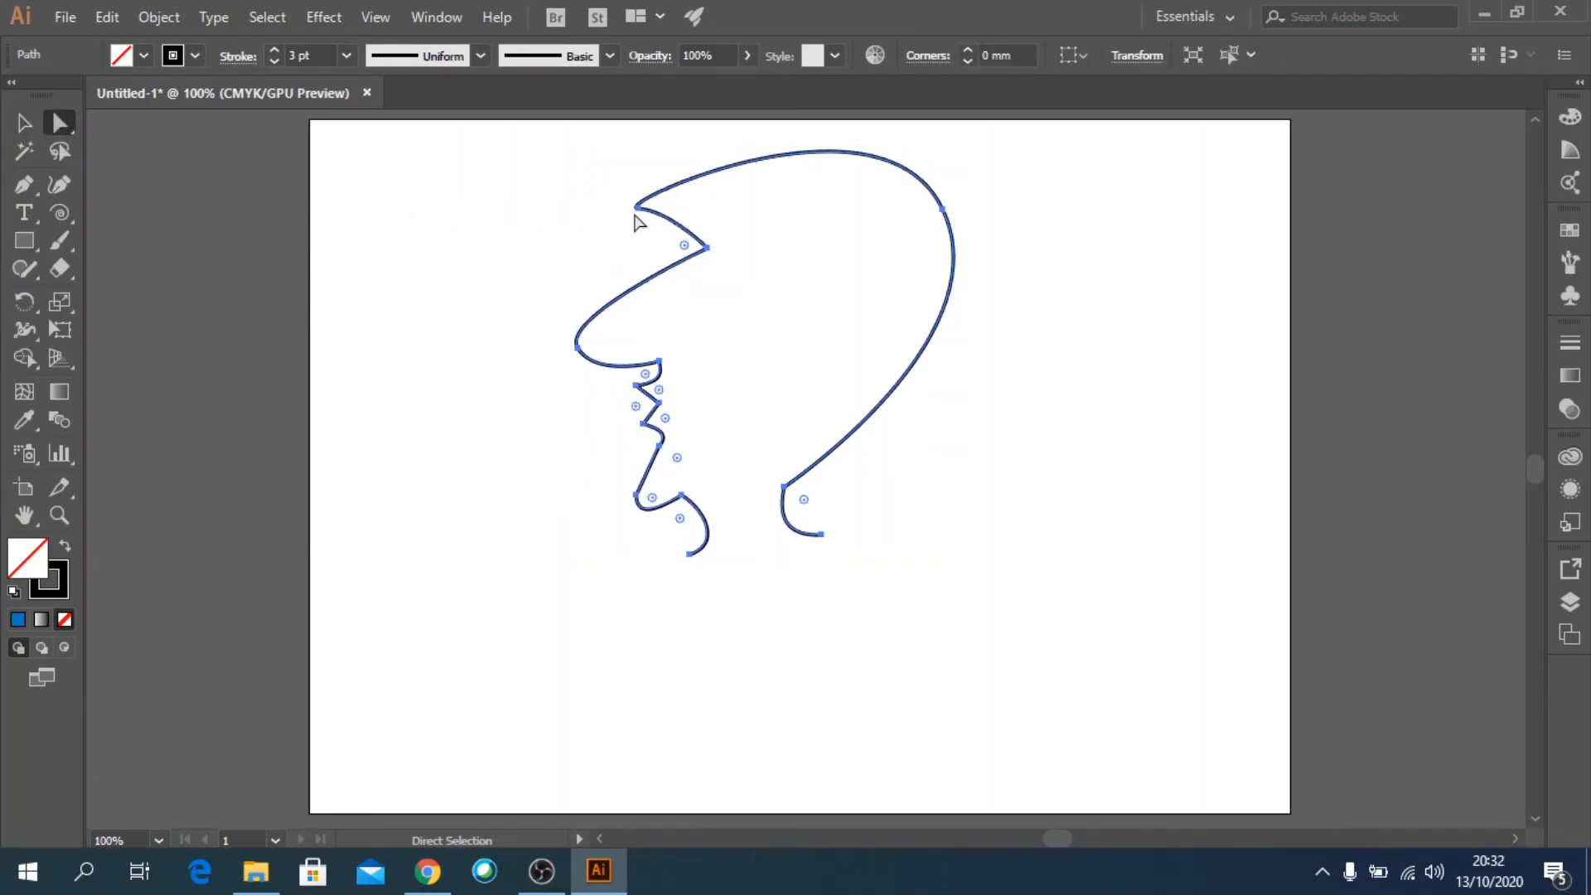
left_click(637, 208)
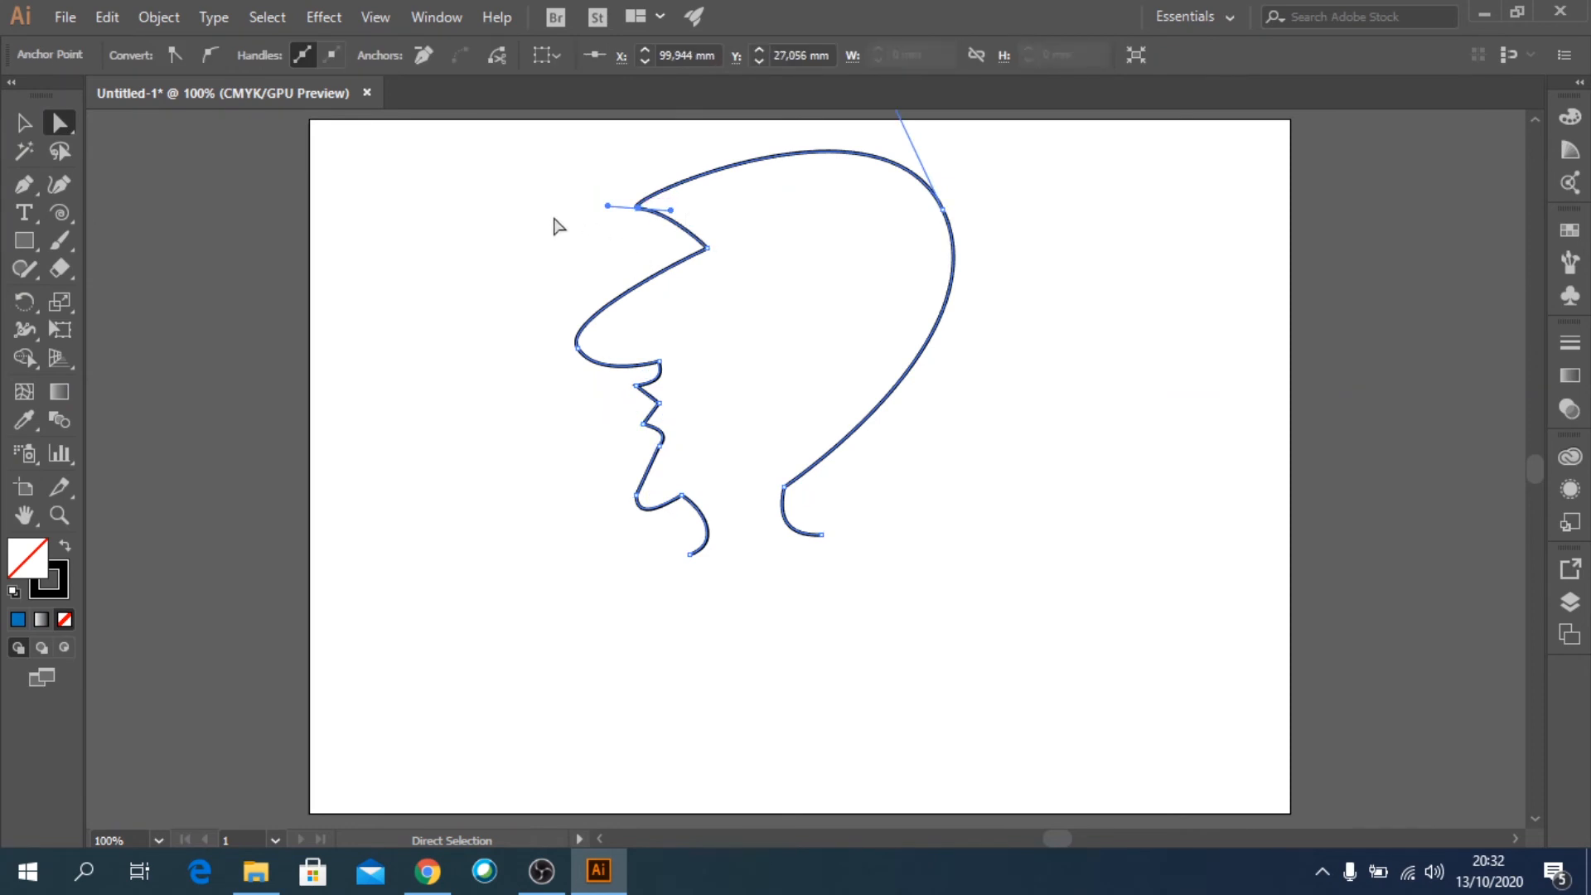
left_click(494, 58)
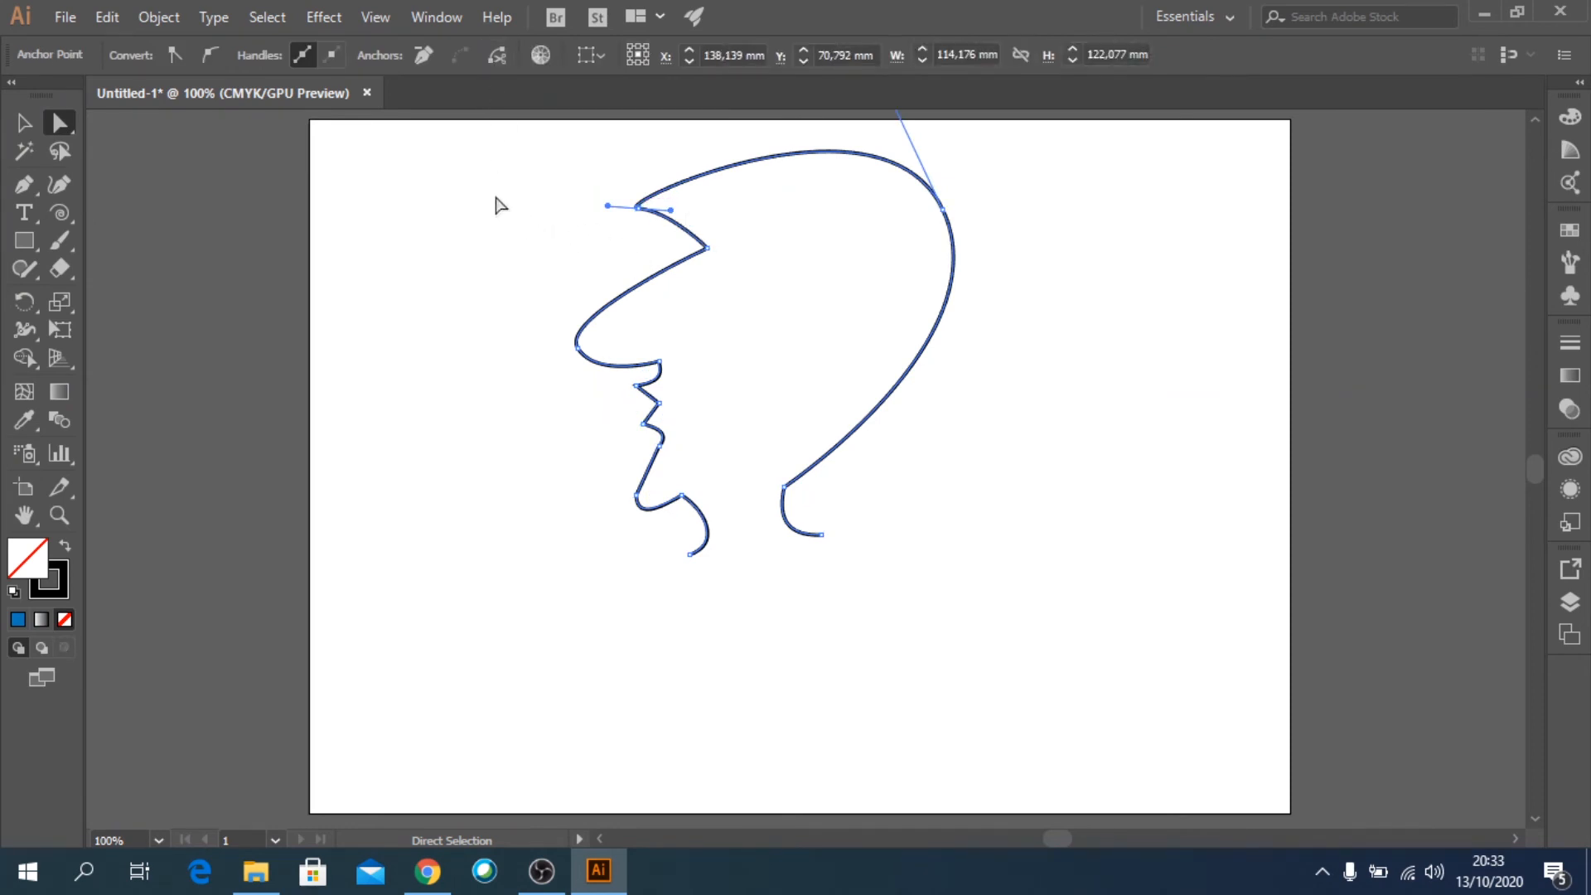
left_click(417, 183)
Move the back-of-head piece away to the right of the face, and delete both pieces from the artboard.
key("v")
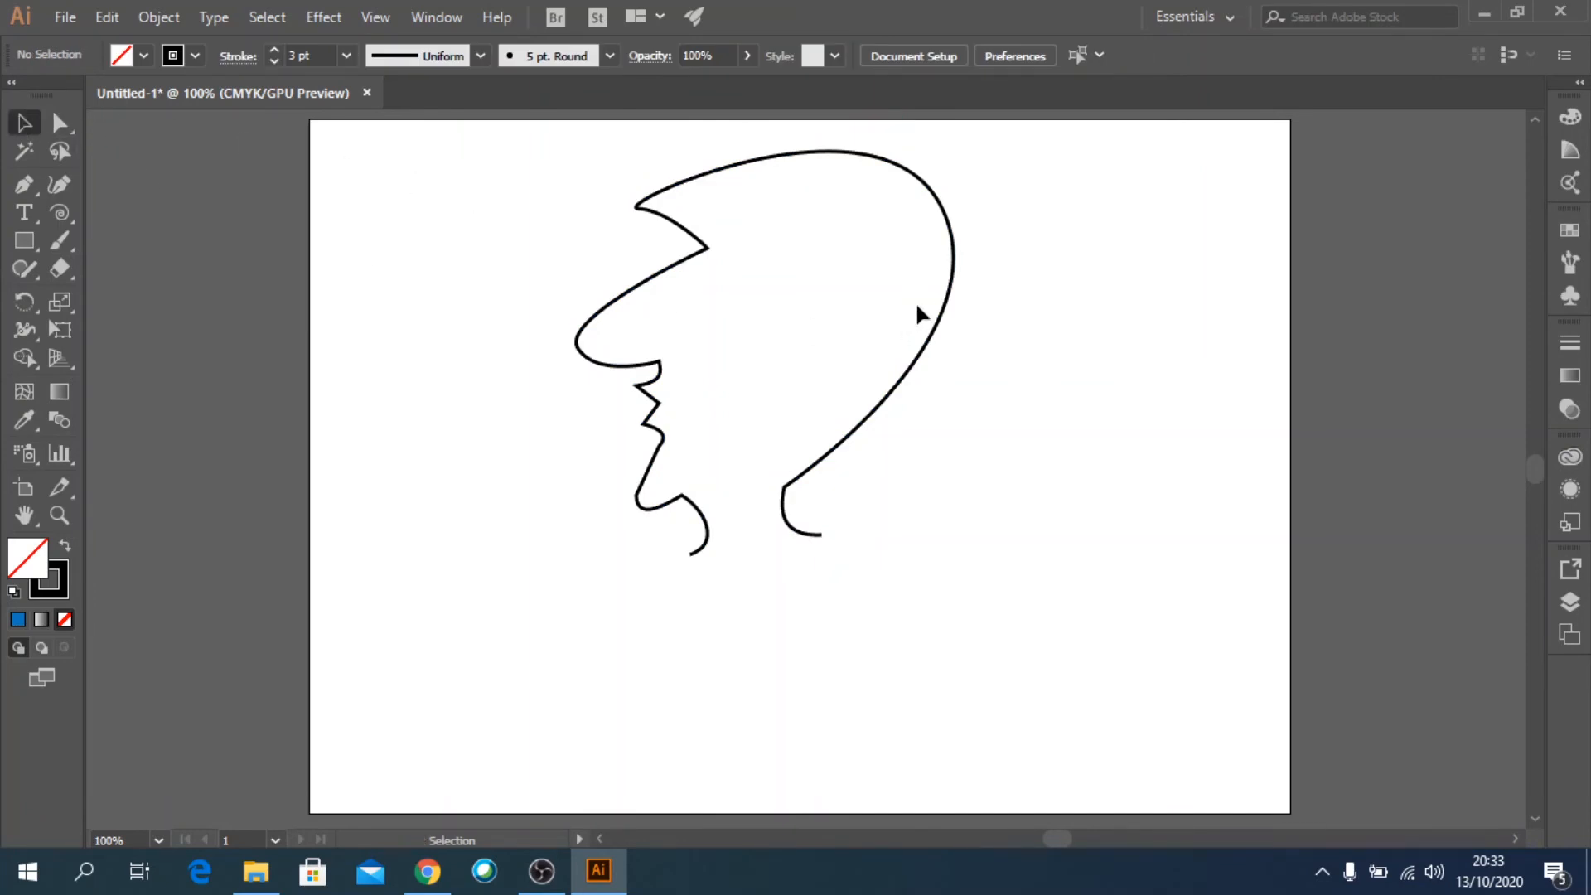
left_click_drag(949, 315, 1127, 335)
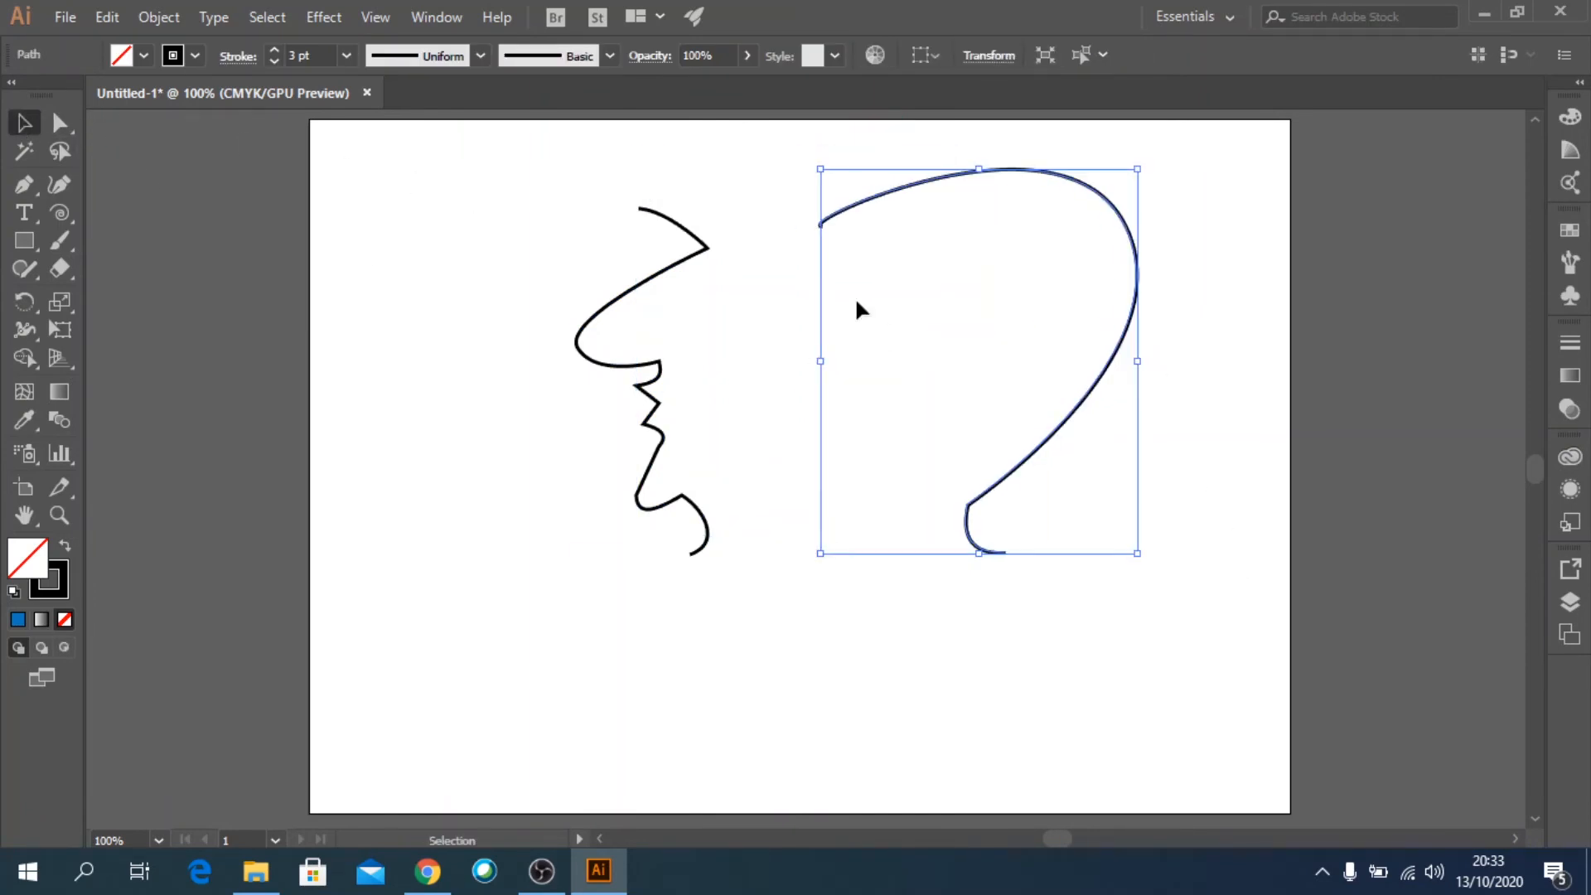
left_click(879, 637)
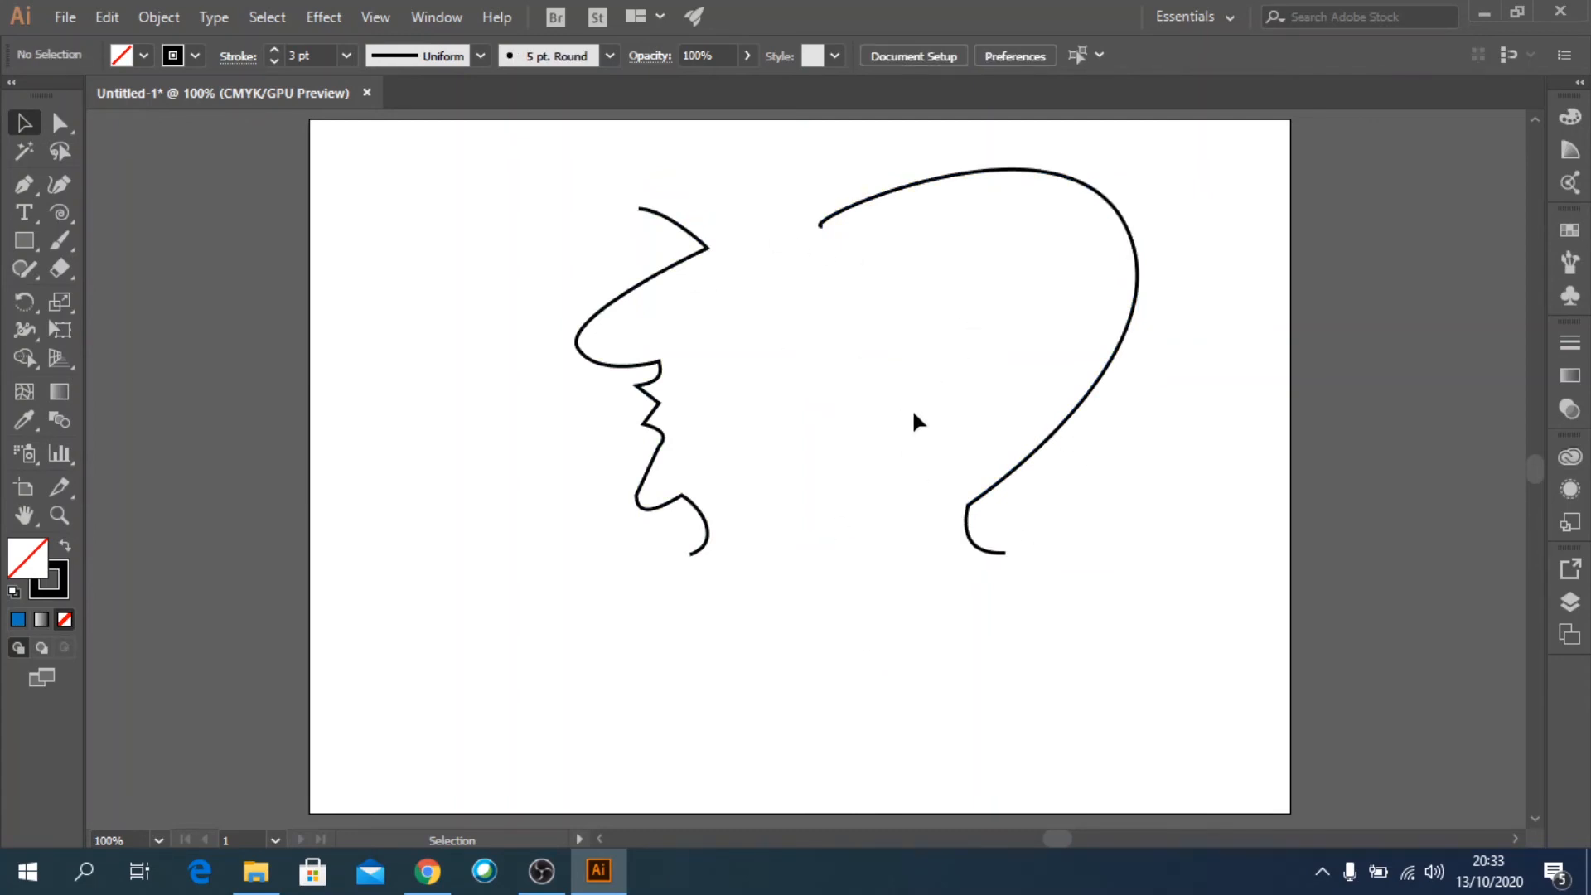
left_click_drag(517, 161, 1171, 610)
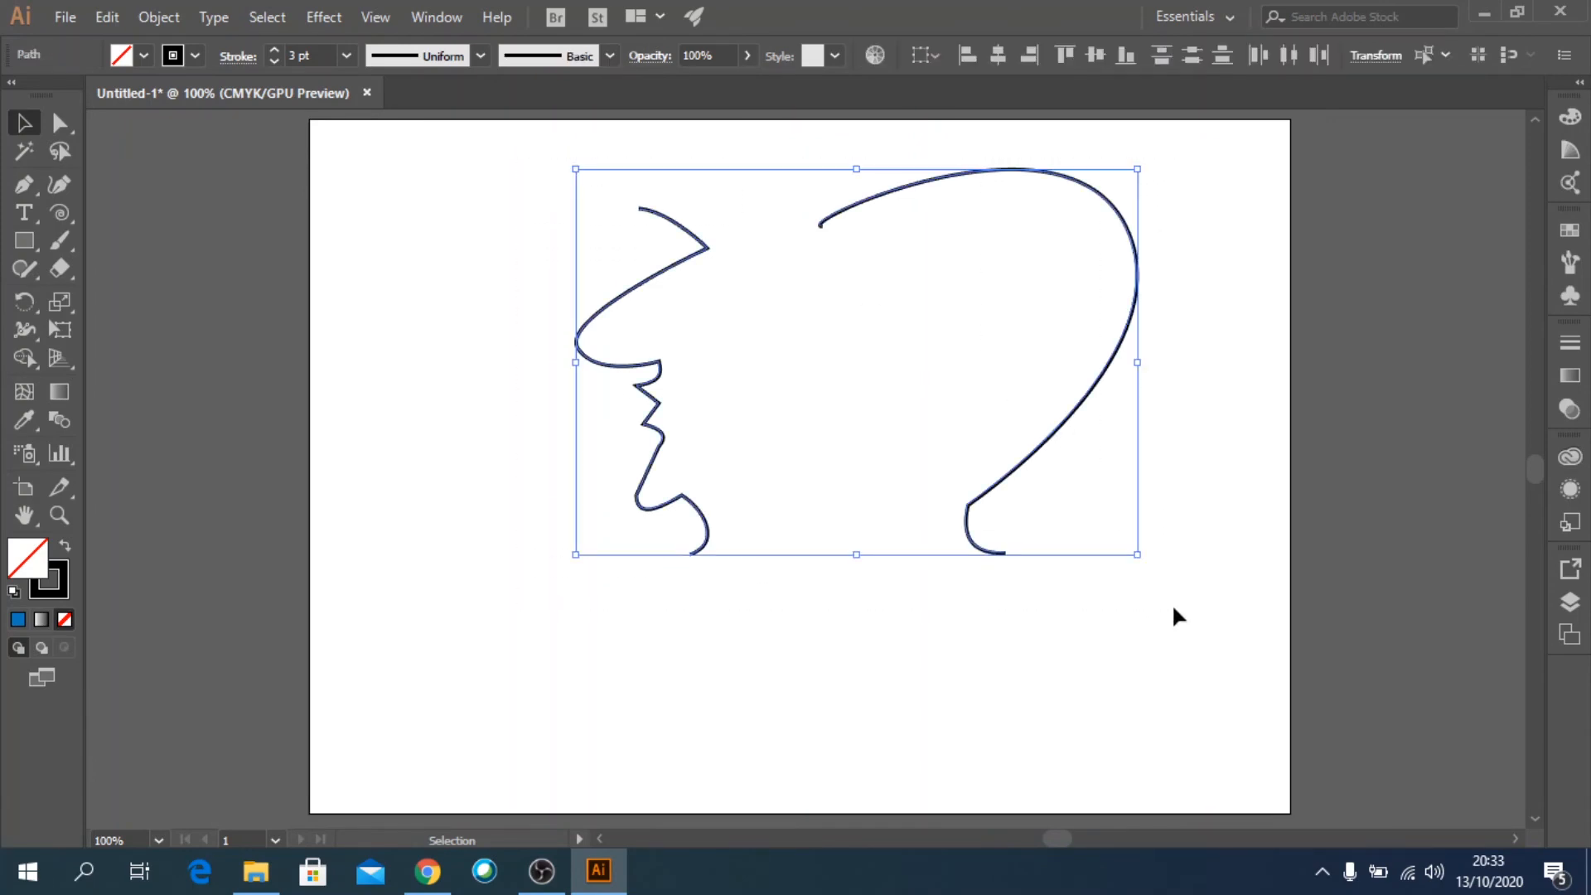
key("Delete")
Draw an open C-shaped curve with the Pen tool through anchors at about X 134, Y 53 mm, X 86, Y 31 mm and X 134, Y 129 mm.
left_click(24, 185)
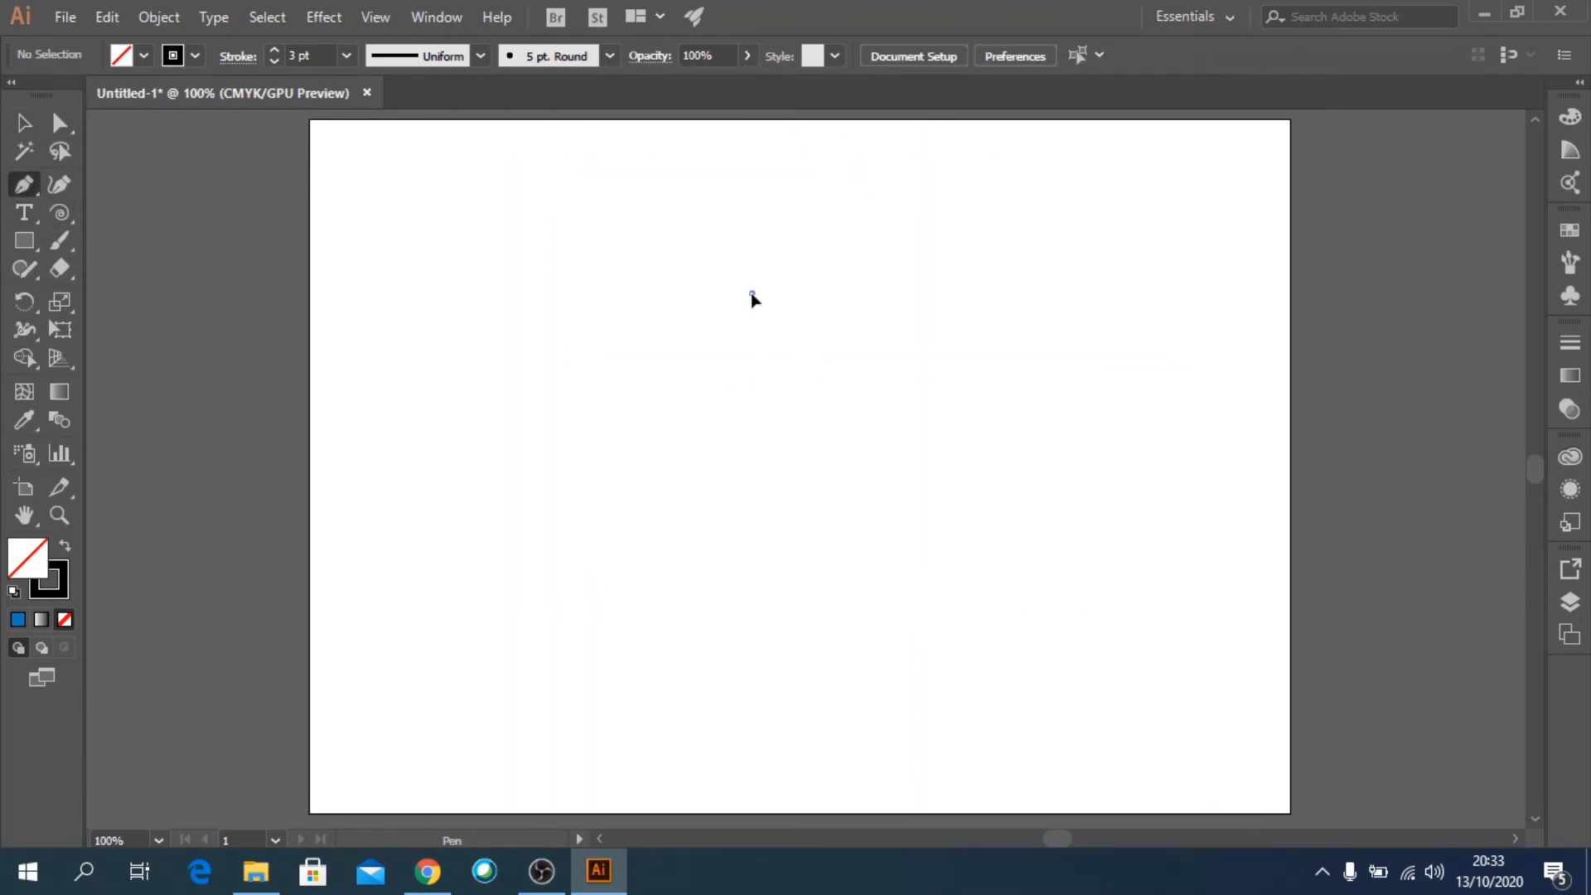
left_click_drag(593, 222, 526, 242)
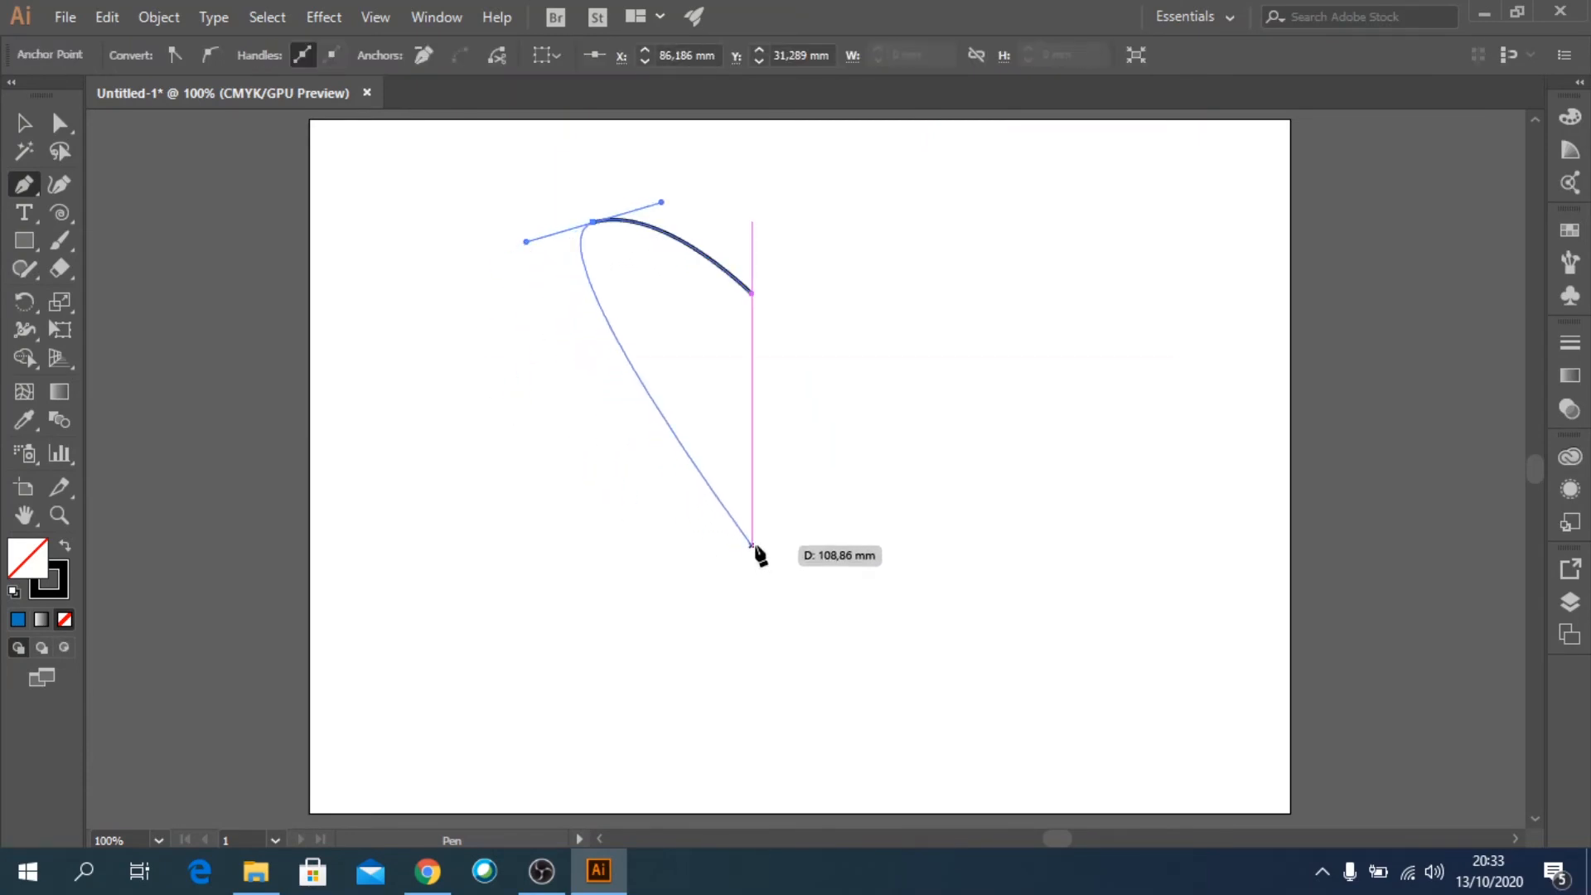
left_click_drag(752, 545, 971, 575)
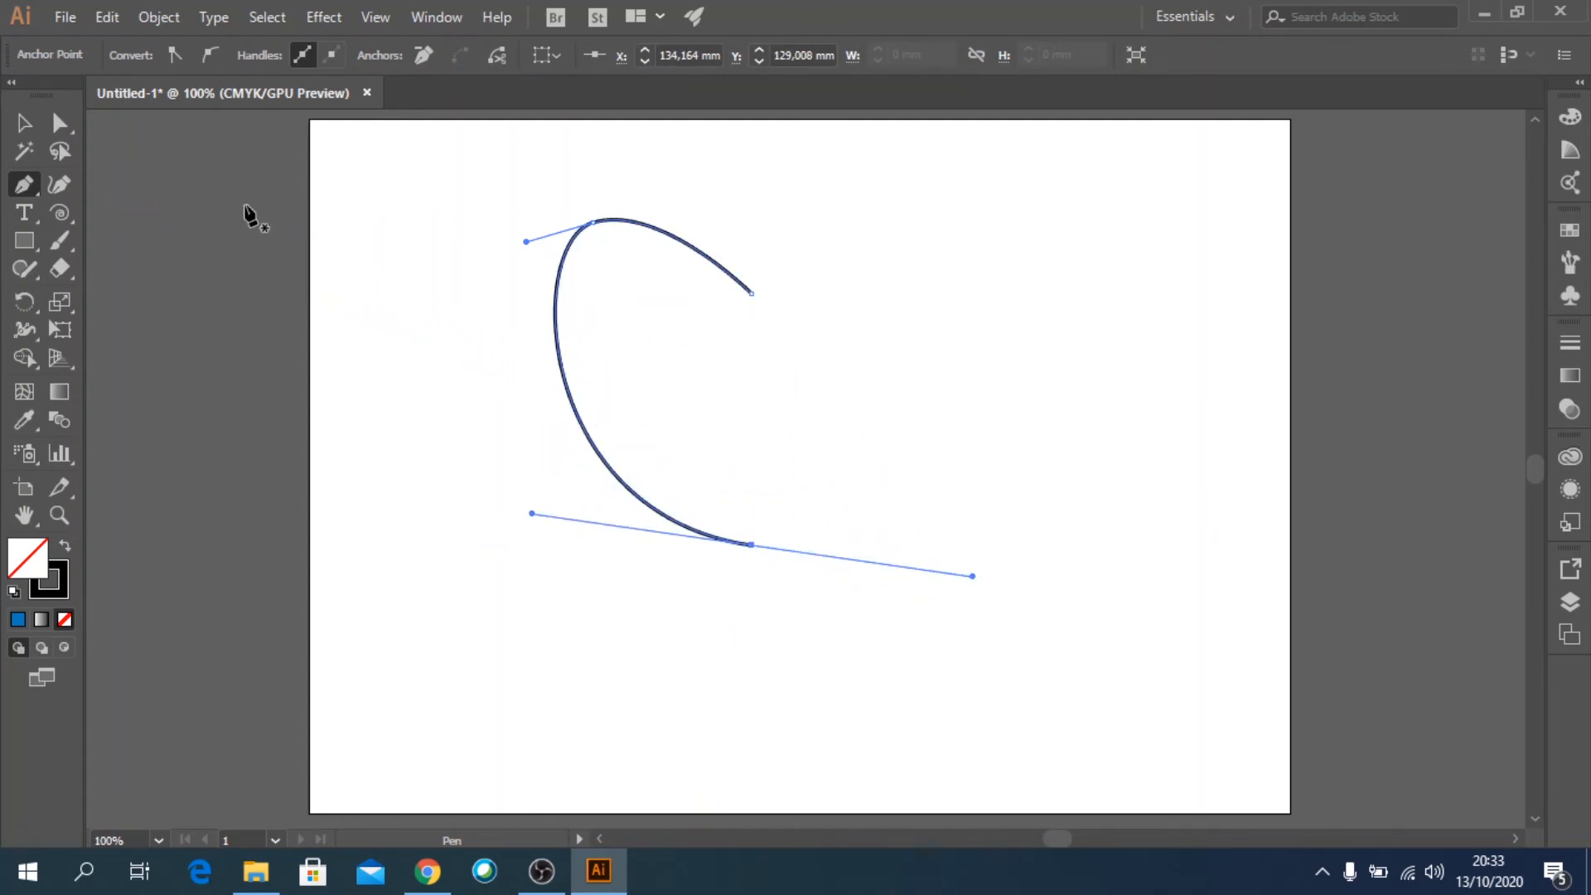
Raise the C curve's upper right endpoint to about Y 41.5 mm with Direct Selection.
left_click(60, 122)
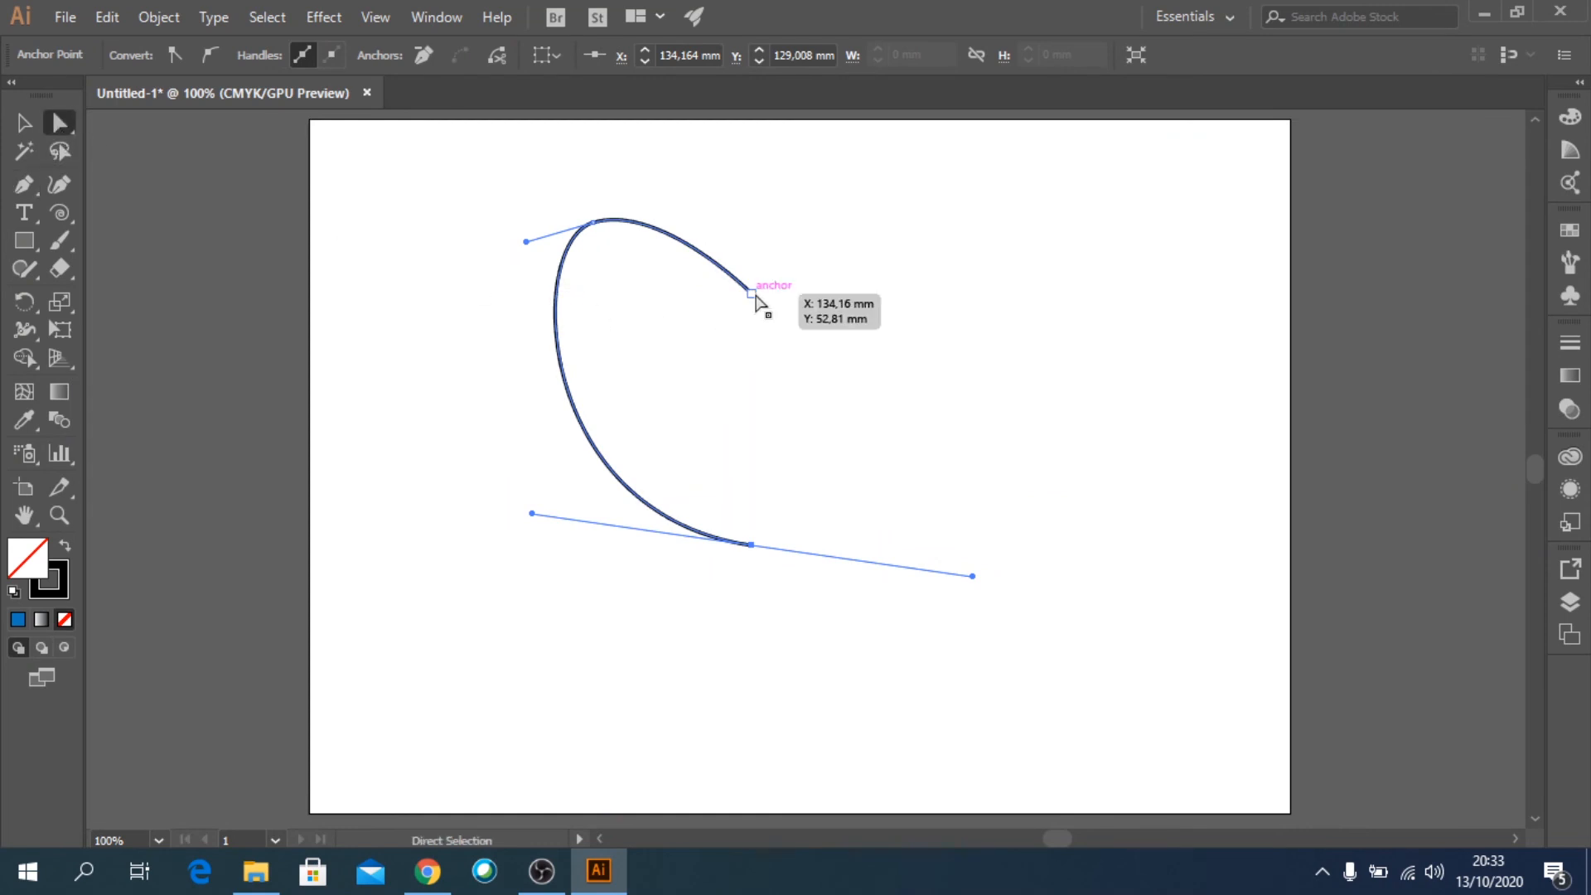
left_click_drag(756, 303, 756, 262)
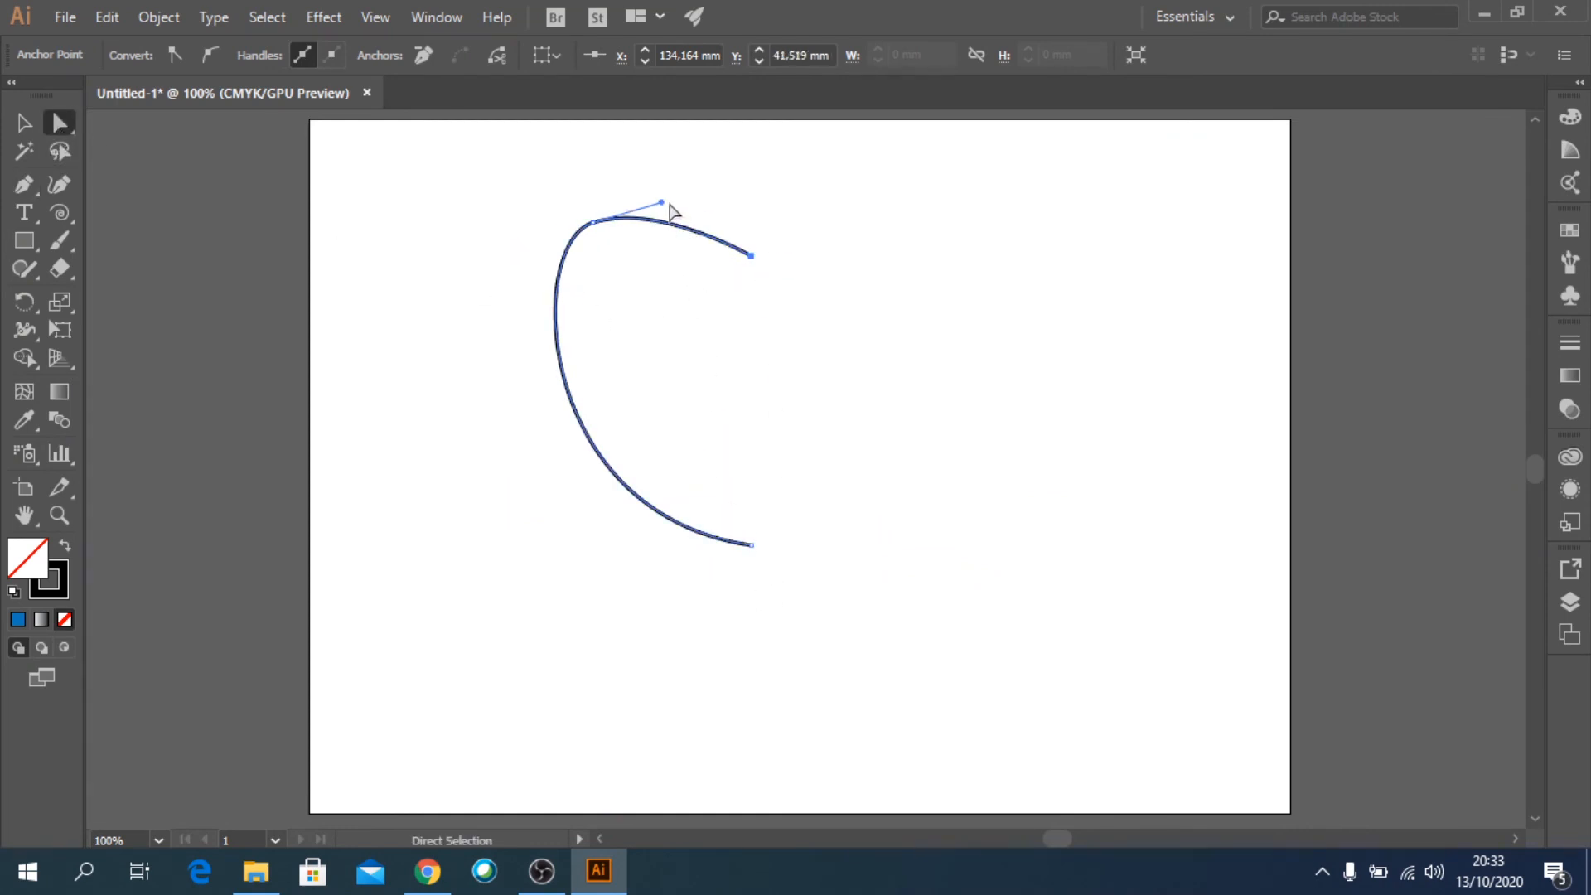
Reshape the C curve's top by pulling its handle up and moving the upper left anchor to about X 82.7 mm, Y 43.3 mm.
left_click_drag(661, 202, 712, 138)
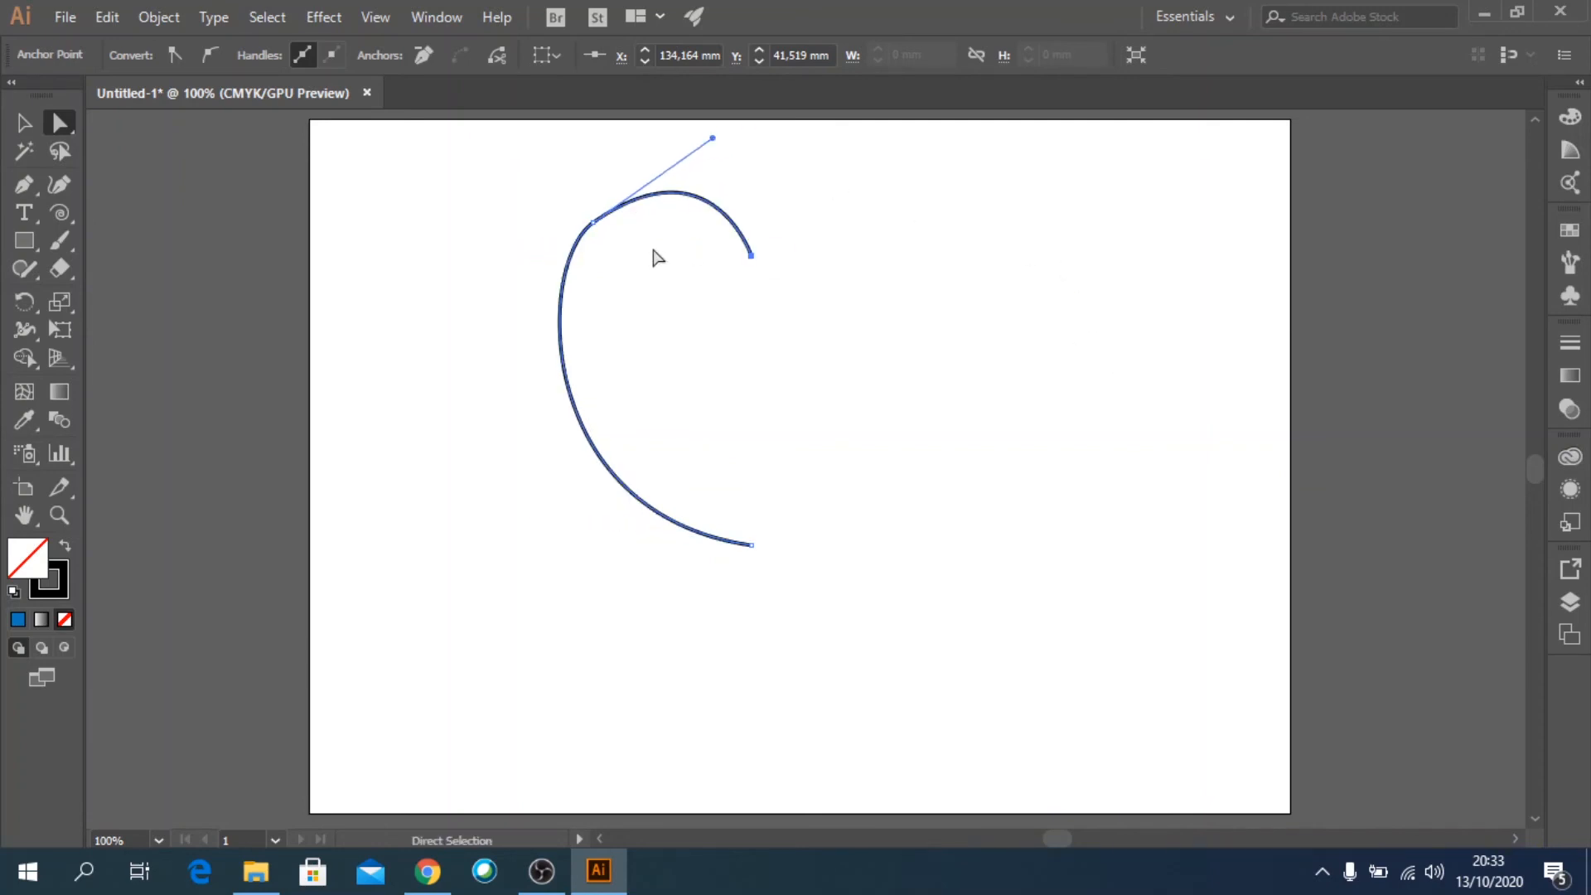
left_click_drag(593, 224, 524, 325)
Duplicate the C curve and mirror the copy horizontally so its ends meet the original's open ends, forming a heart.
left_click(25, 124)
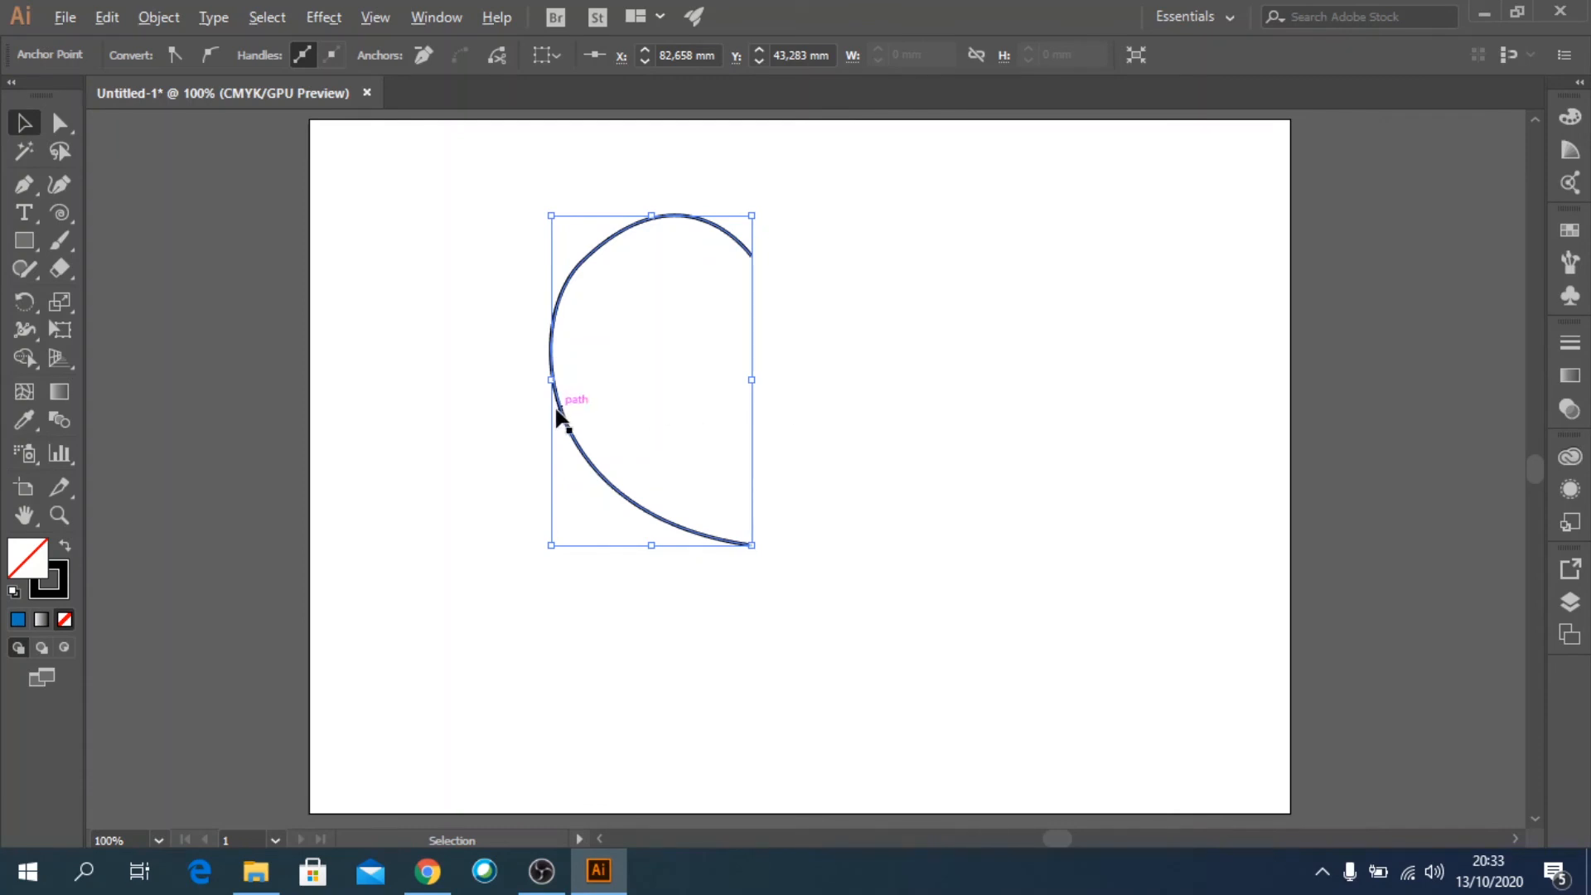
left_click_drag(556, 413, 800, 459)
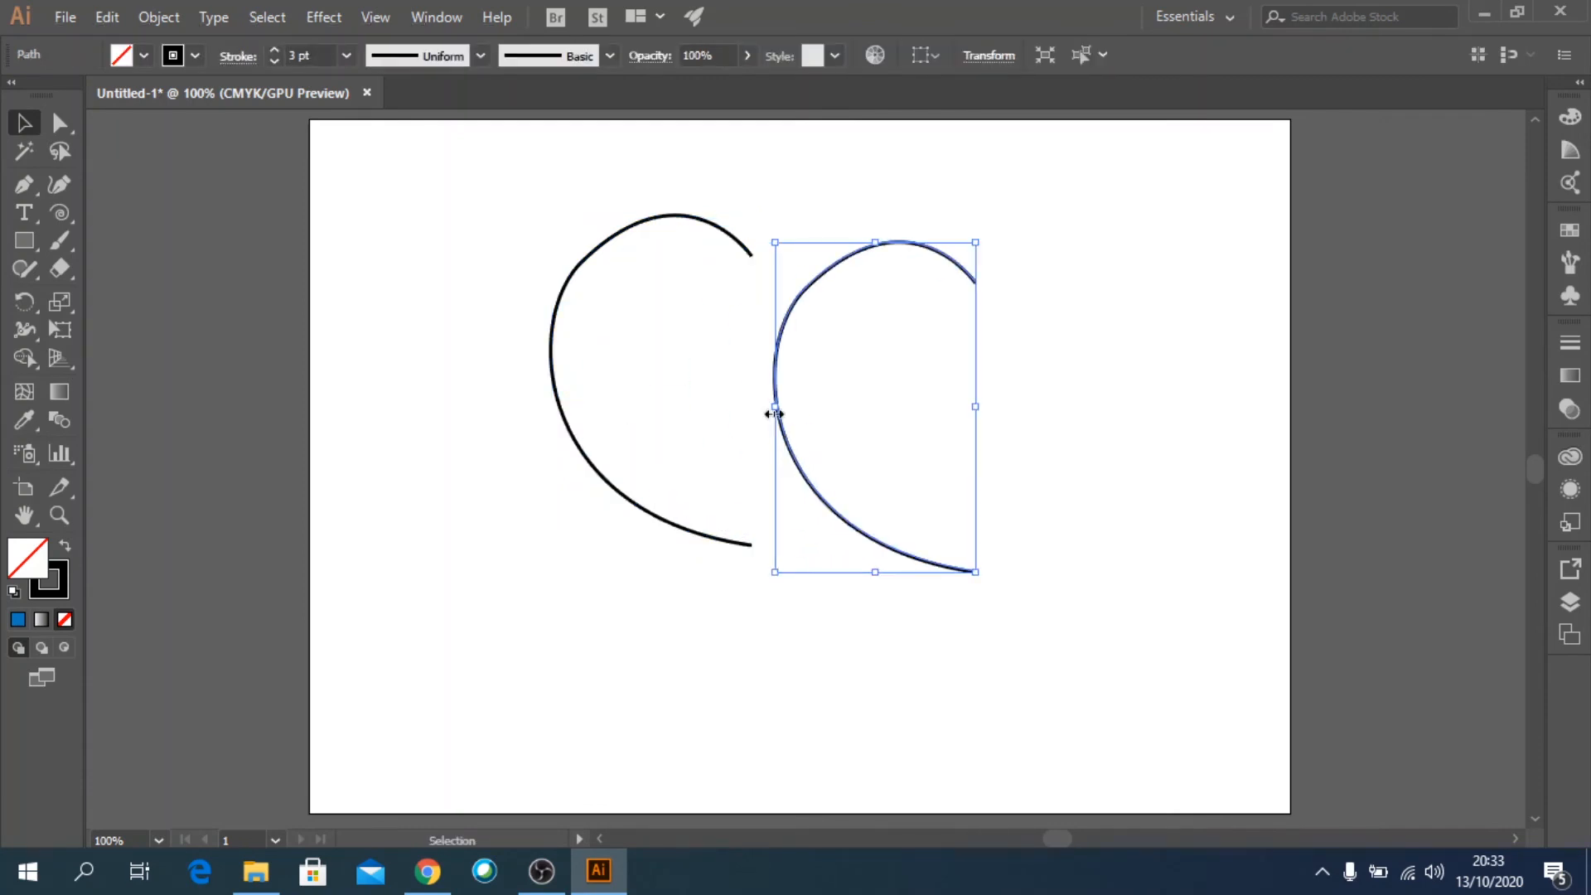
left_click_drag(773, 408, 961, 427)
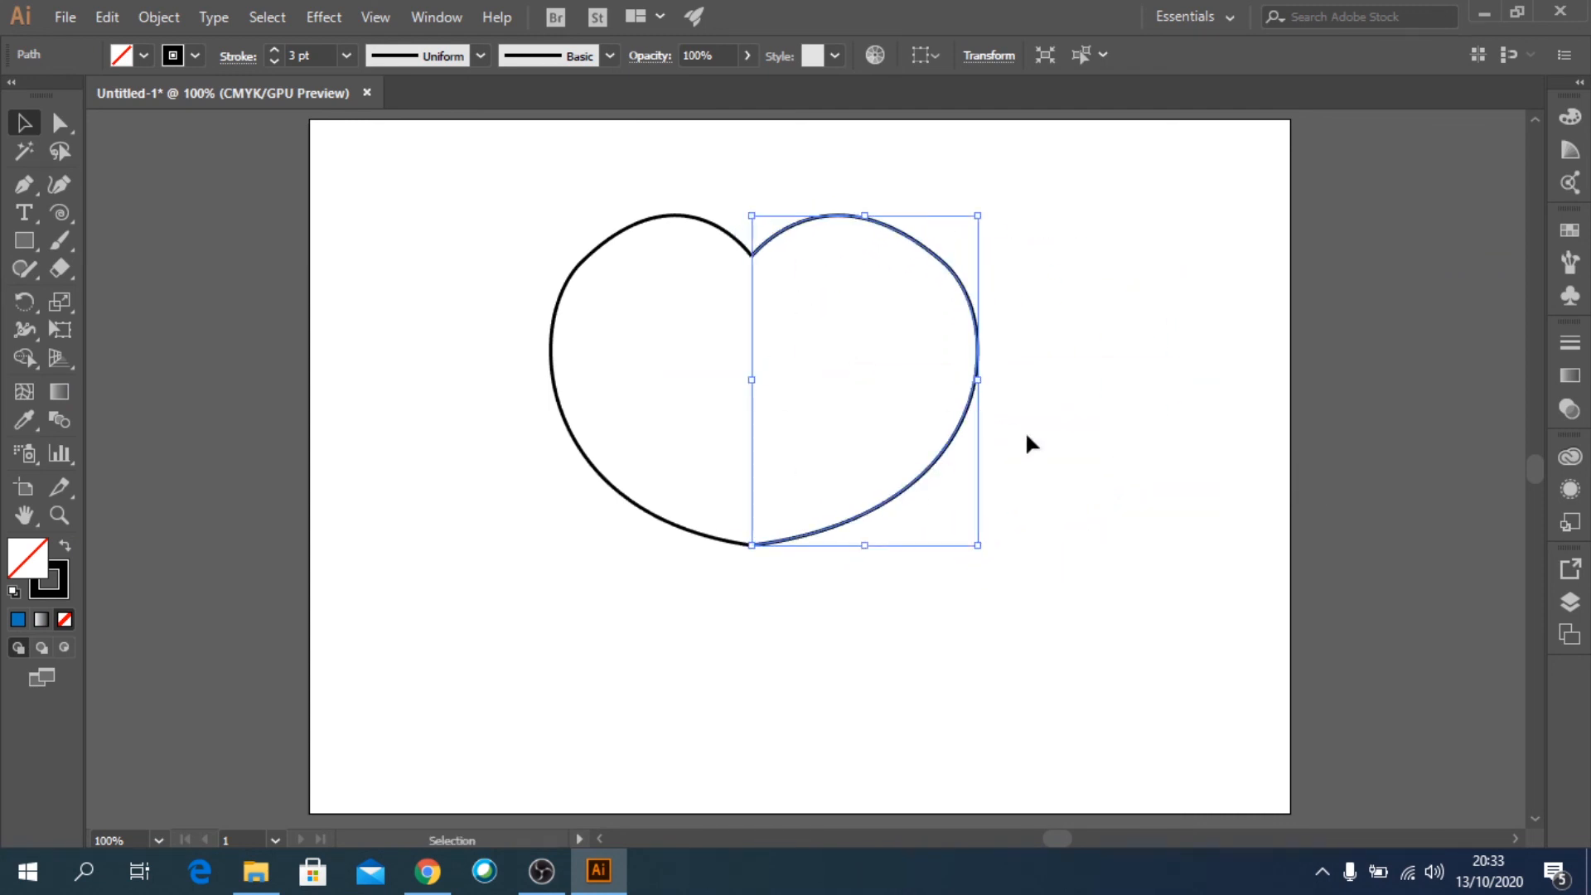
left_click(1077, 488)
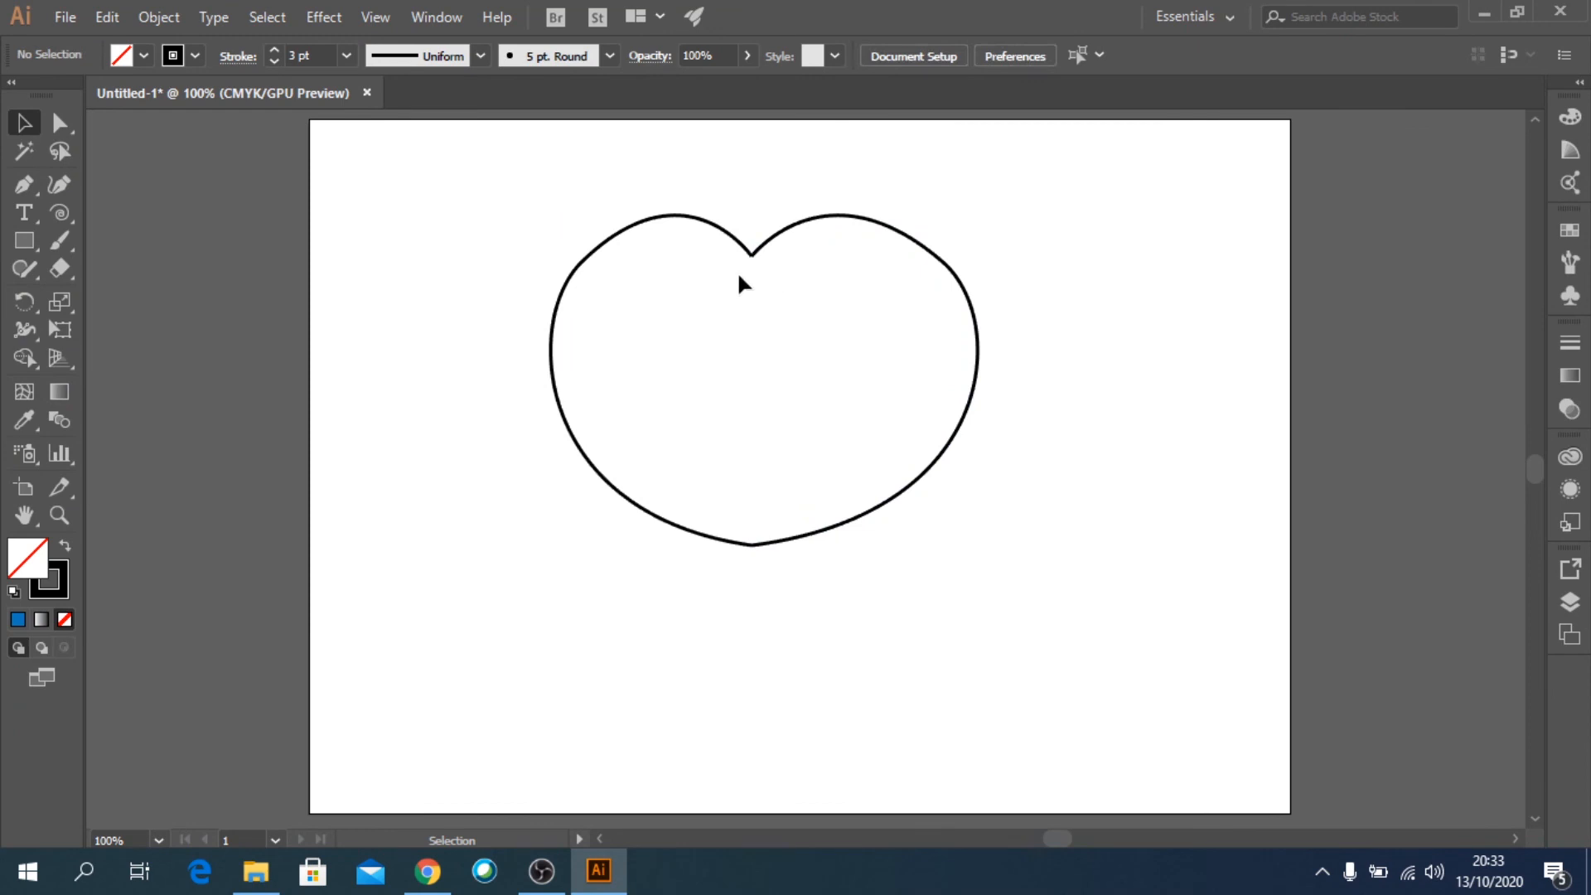
Join the two halves of the heart at their upper and lower endpoint pairs with Direct Selection.
left_click(65, 130)
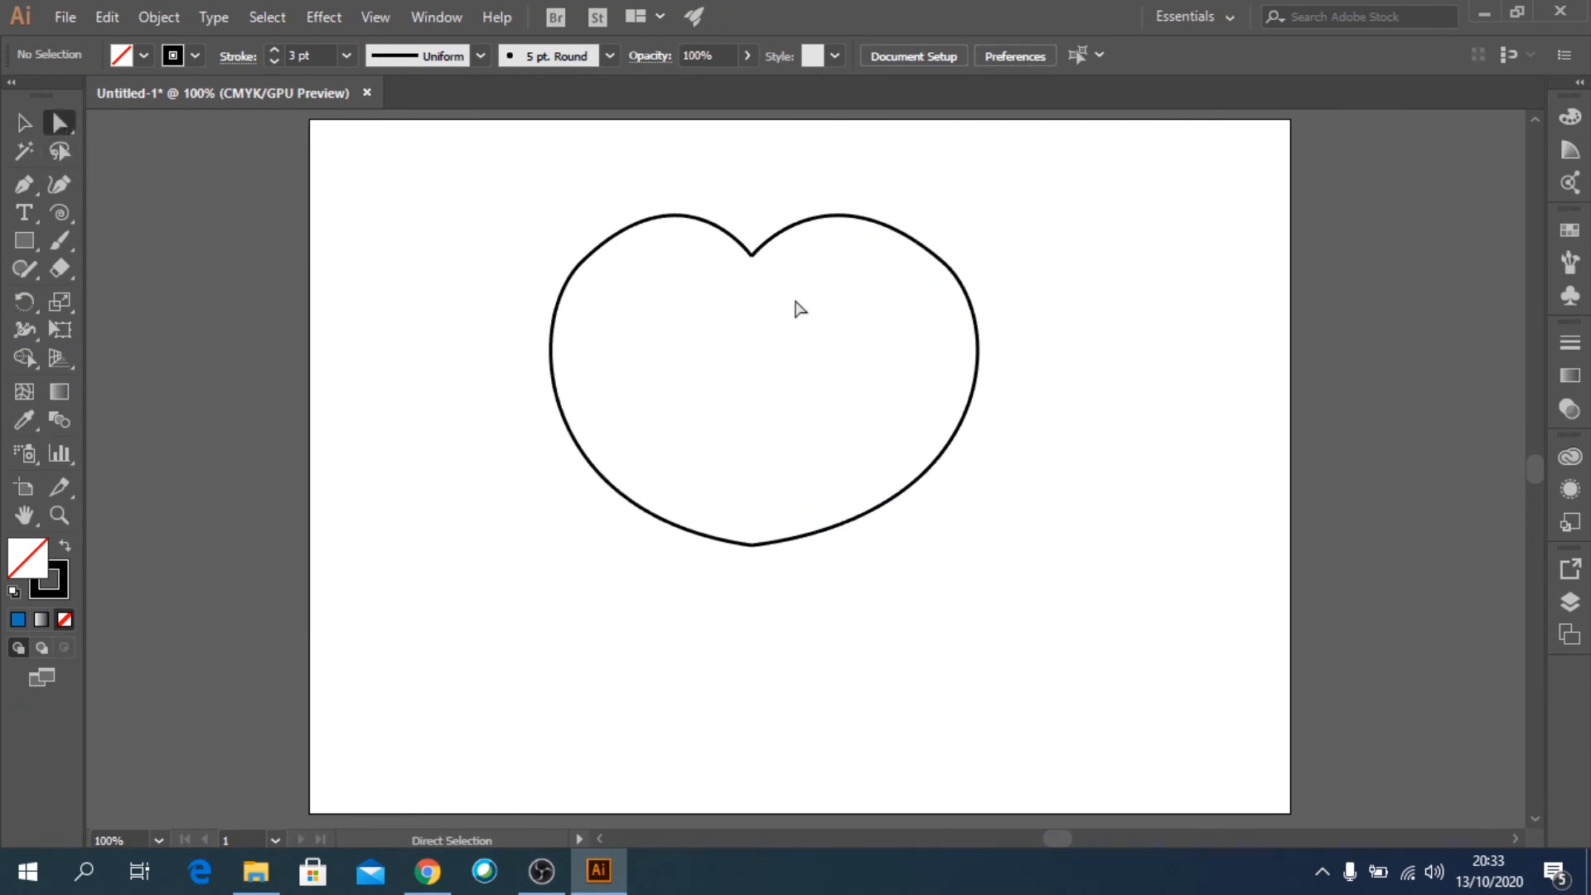
left_click_drag(793, 295, 726, 240)
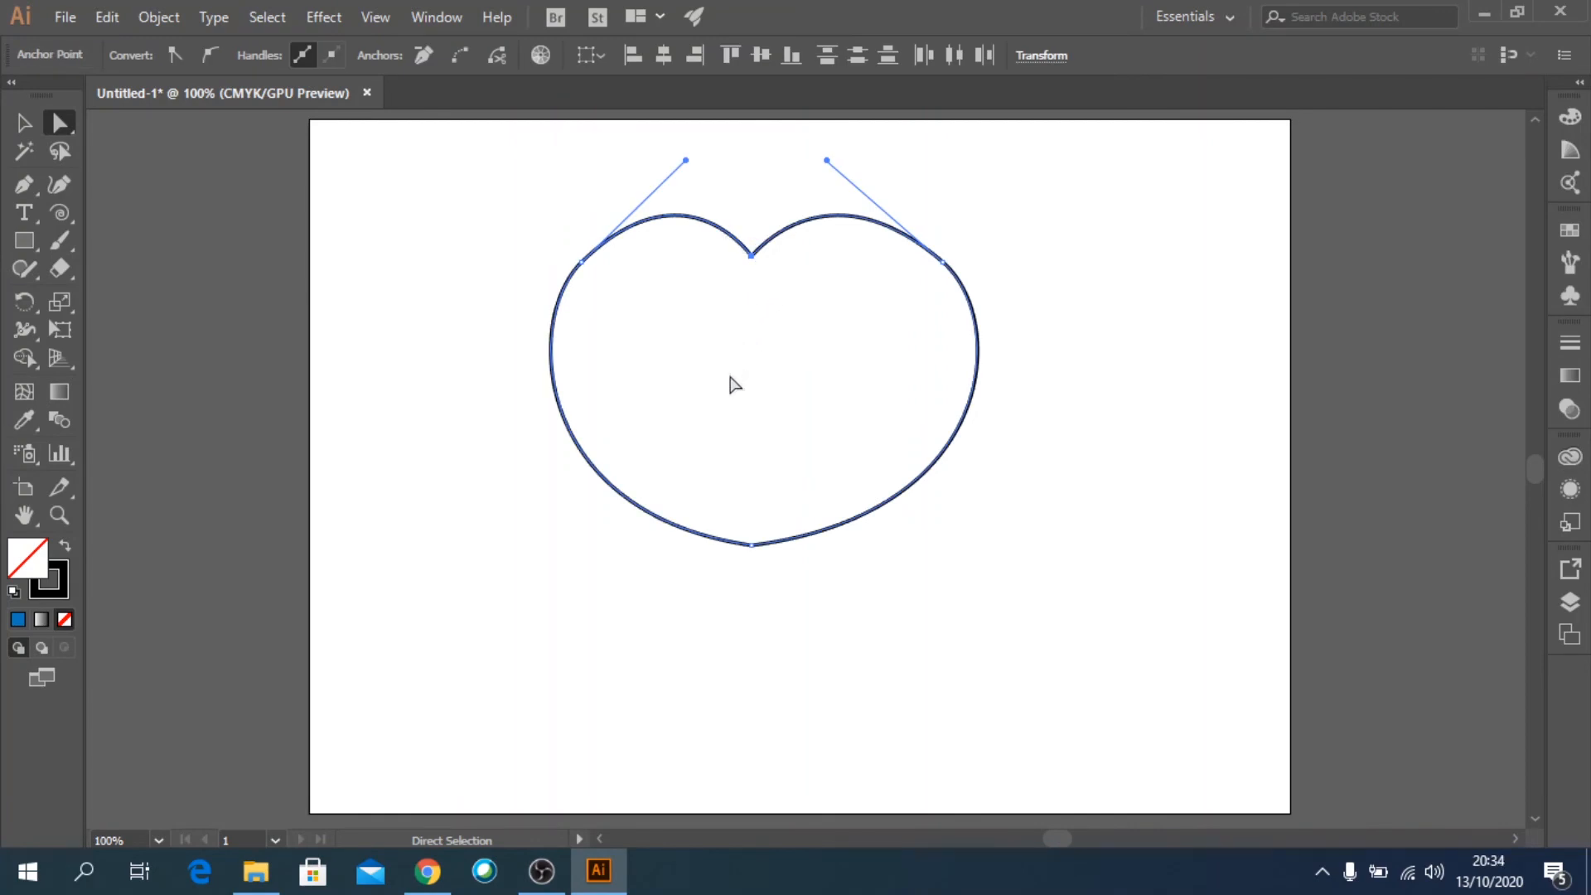
left_click(451, 54)
left_click_drag(717, 501, 790, 618)
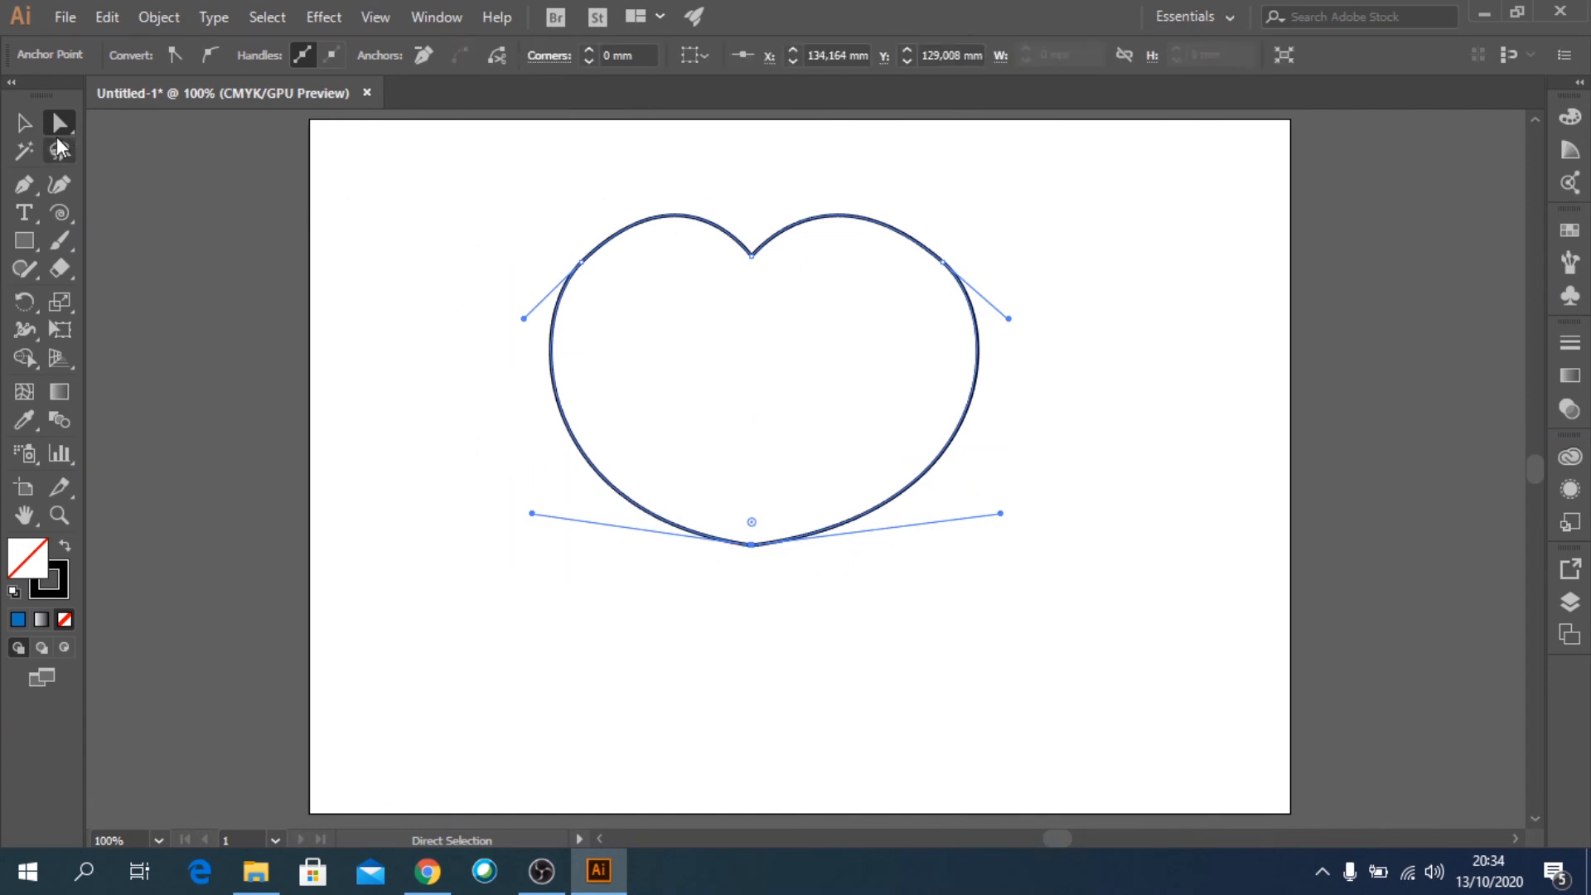
Select the joined heart as a whole and narrow it slightly by moving its right side inward.
left_click(24, 122)
left_click(560, 515)
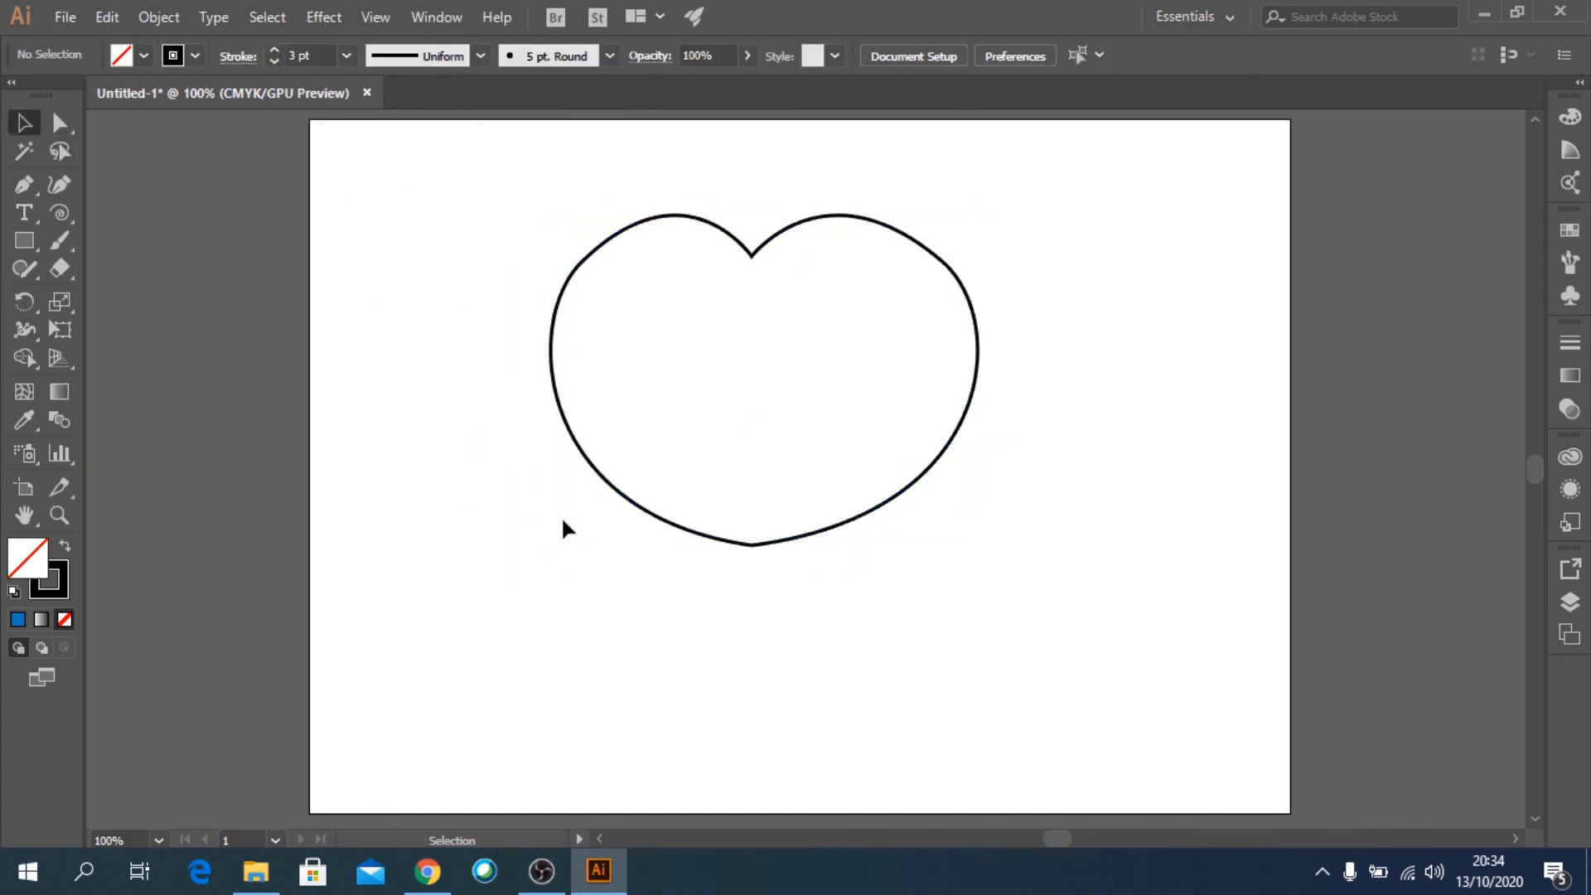
left_click(869, 510)
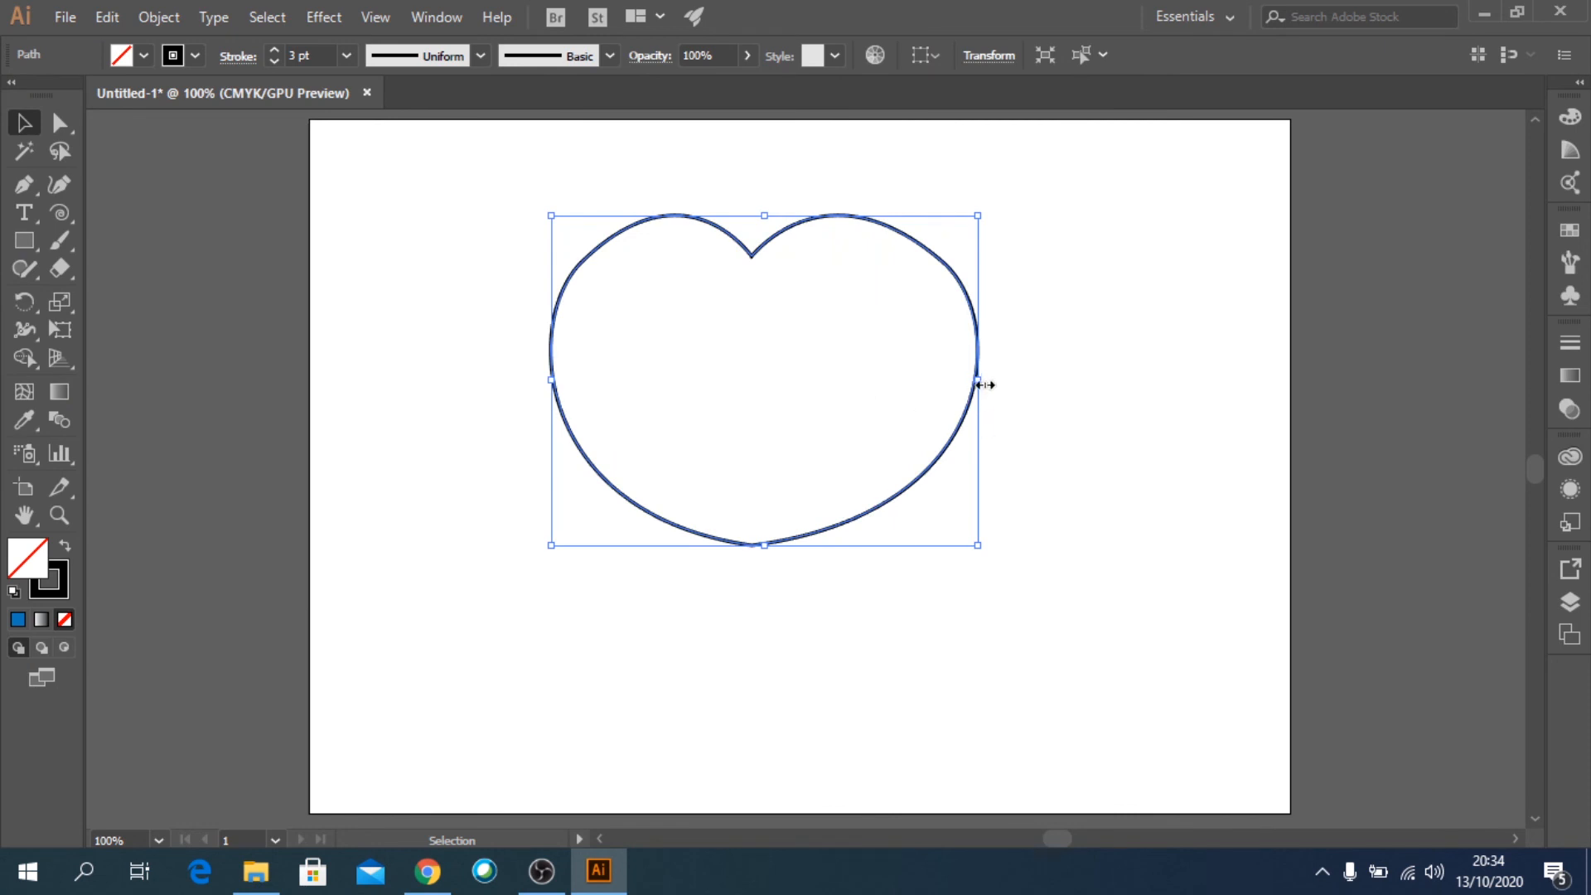
left_click_drag(978, 379, 934, 379)
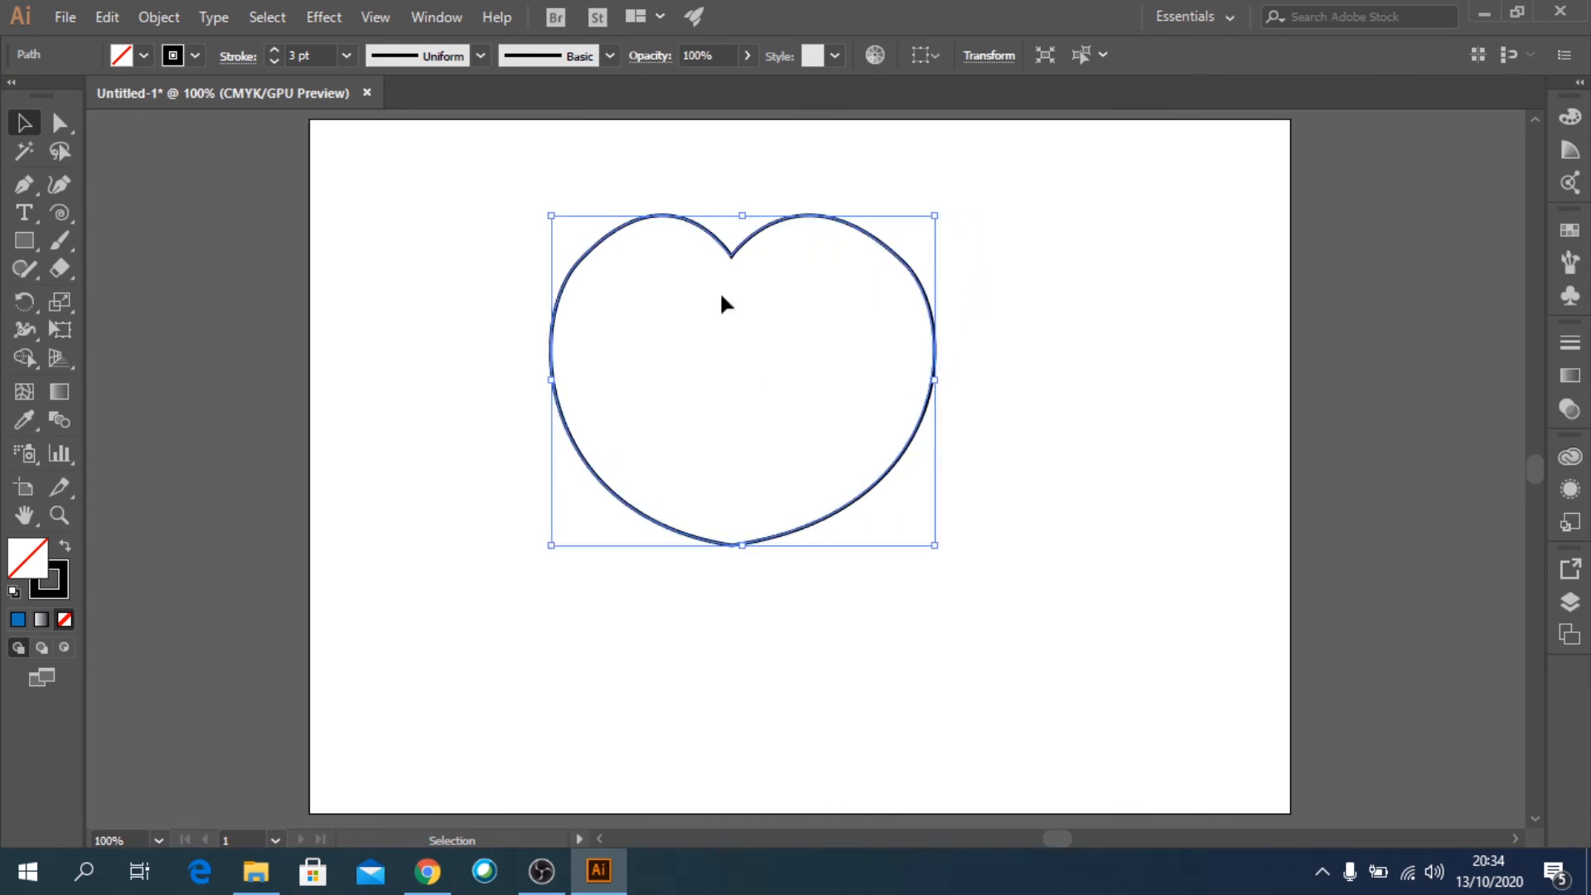
Fill the heart with the brown swirl pattern swatch and deselect it.
left_click(141, 55)
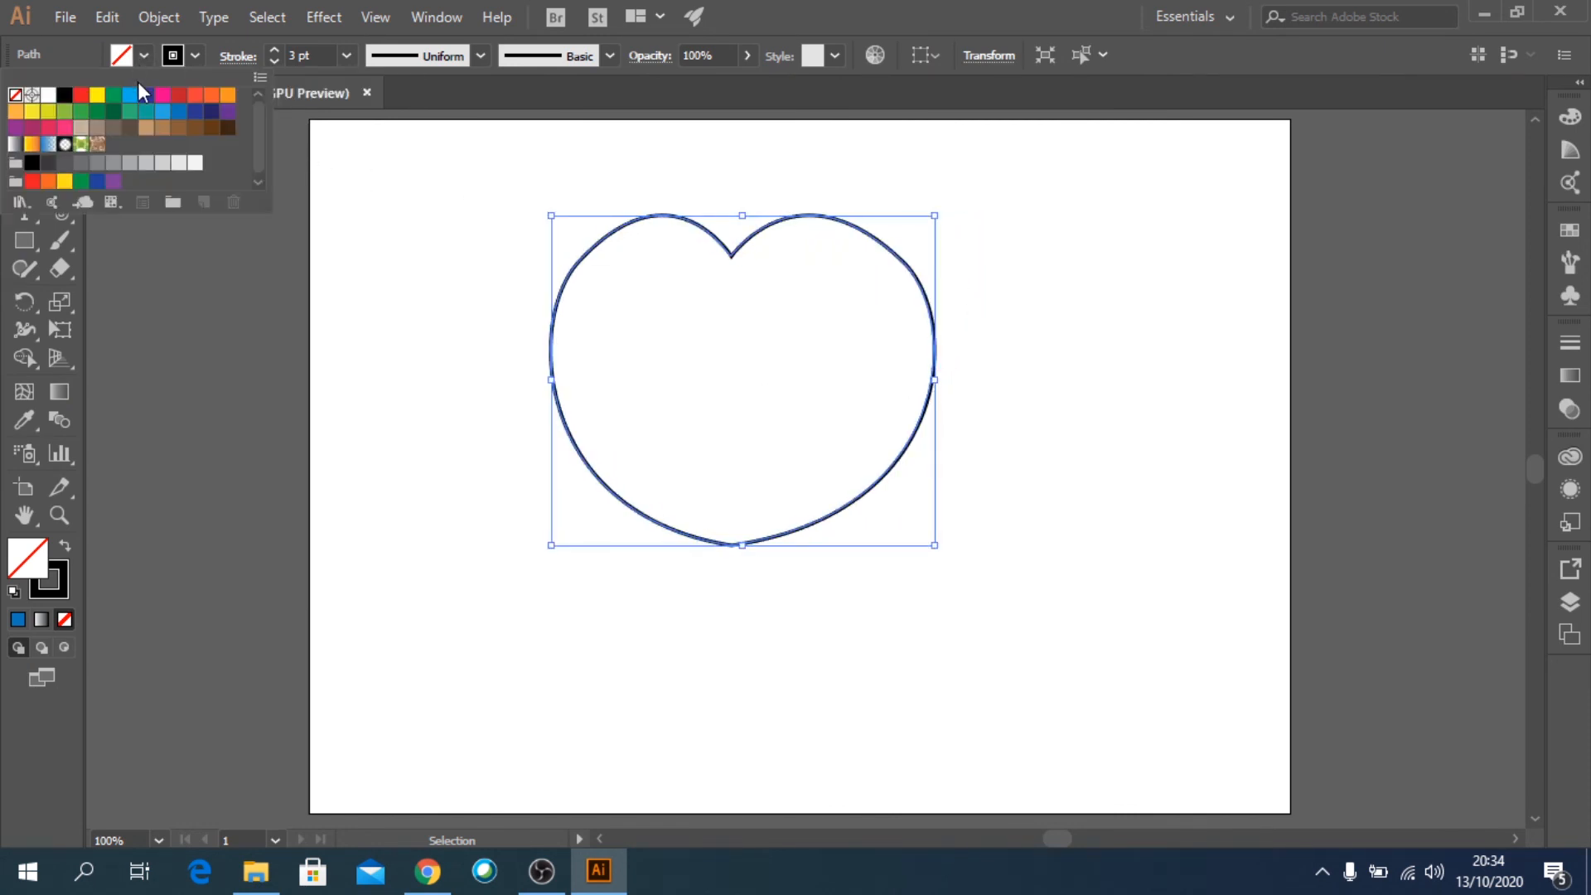
left_click(97, 145)
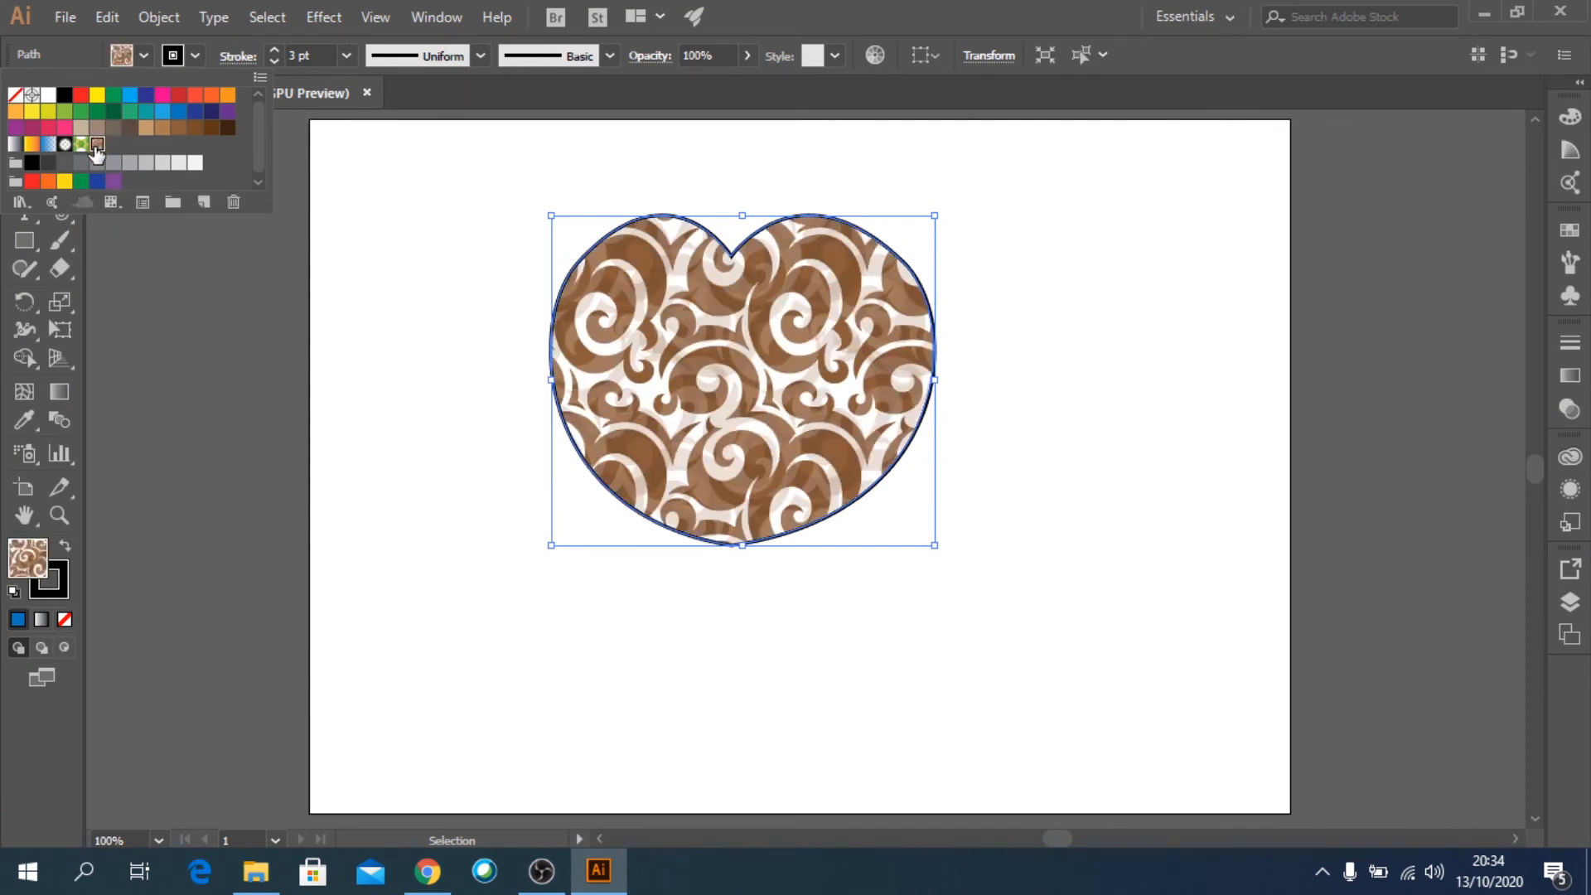
left_click(1082, 469)
left_click(1147, 570)
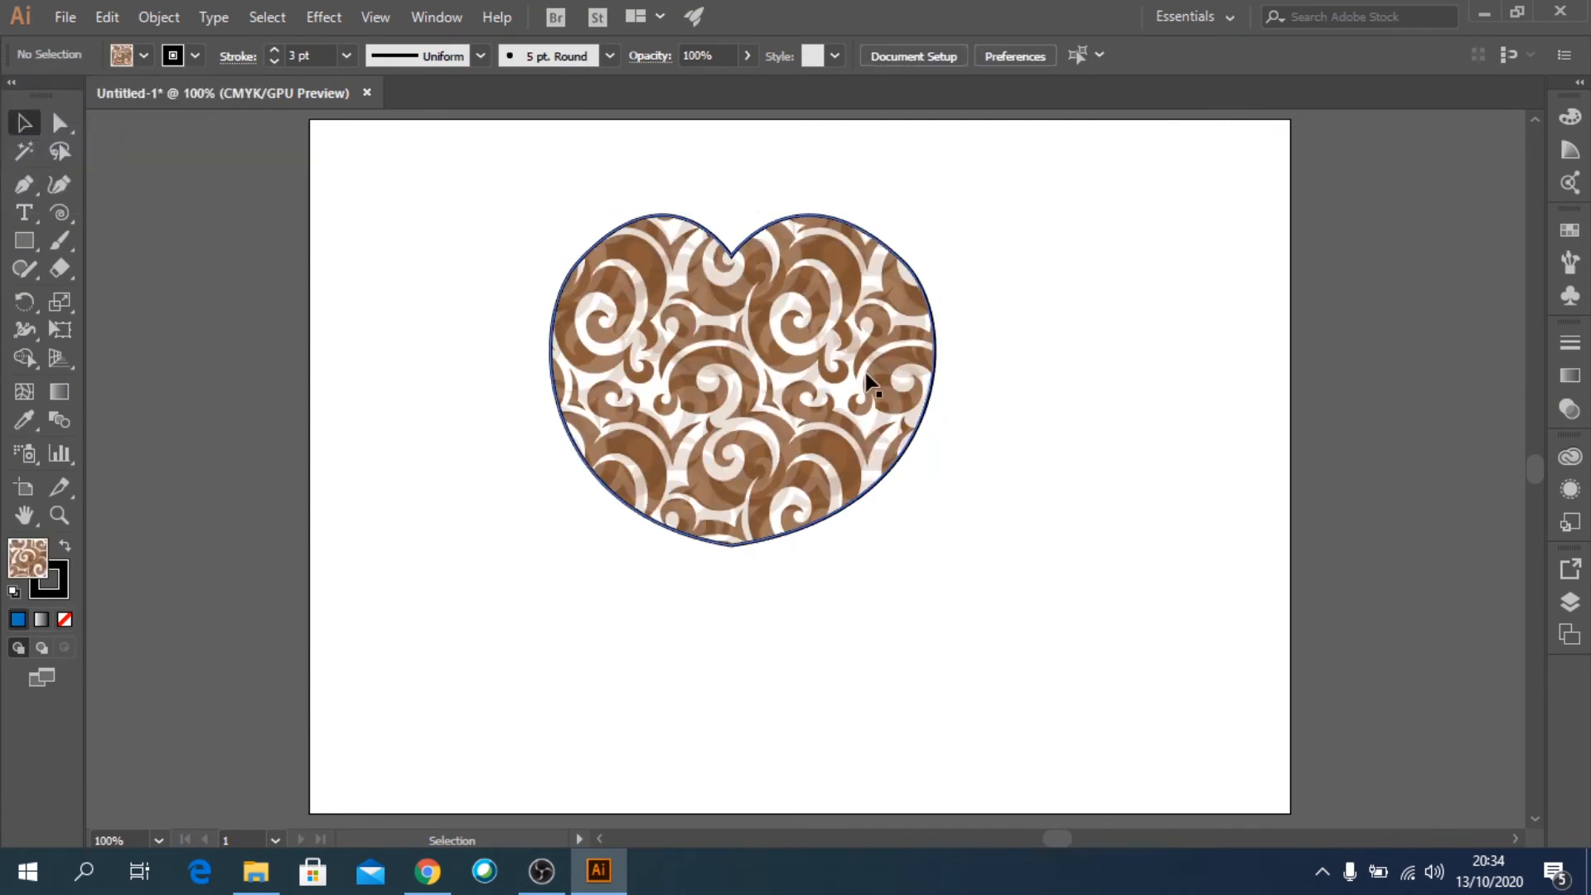